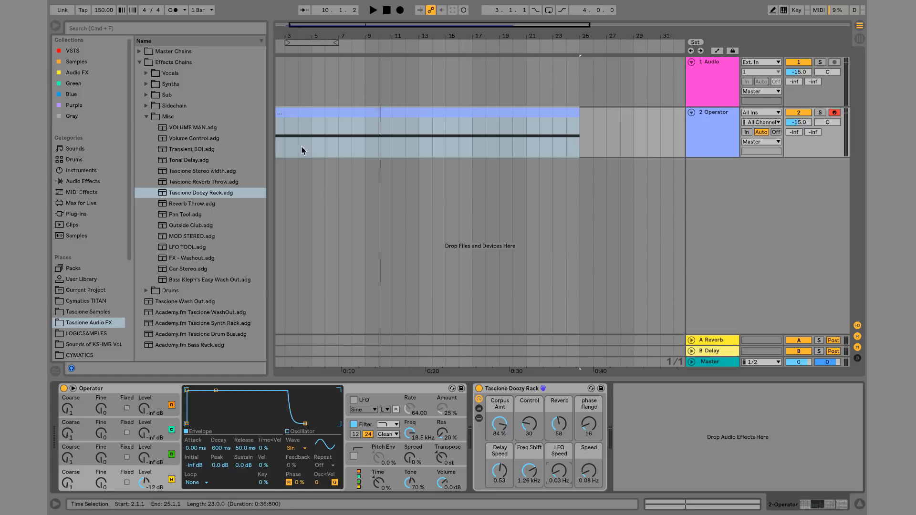
Move the clip on the 2 Operator track so that it starts at bar 1.
scroll(299, 146, "left", 2)
left_click(291, 139)
left_click_drag(302, 113, 288, 115)
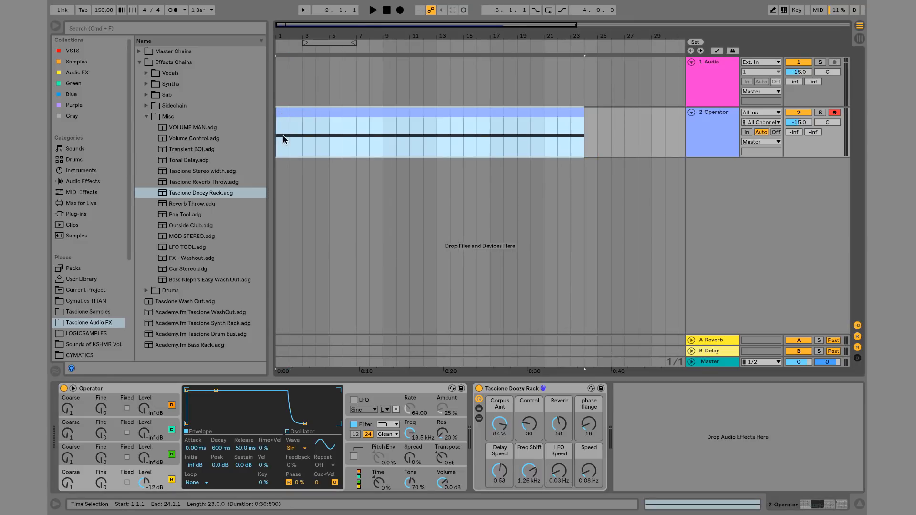
Play the Operator clip with the Tascione Doozy Rack bypassed, and switch the rack back on during playback.
left_click(479, 388)
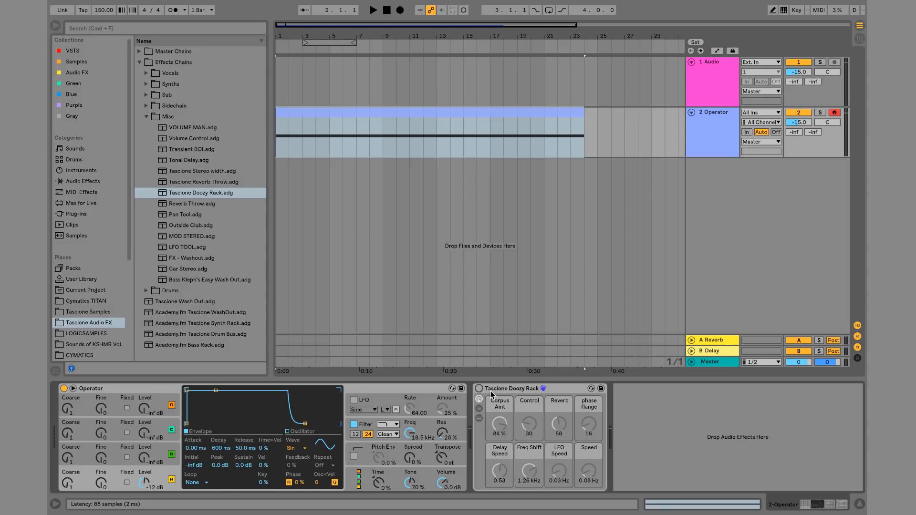
key("space")
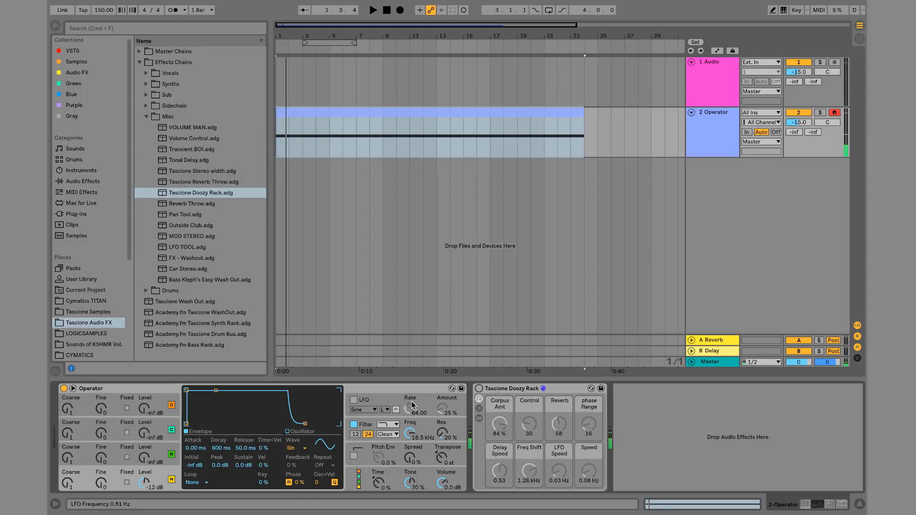
left_click(479, 388)
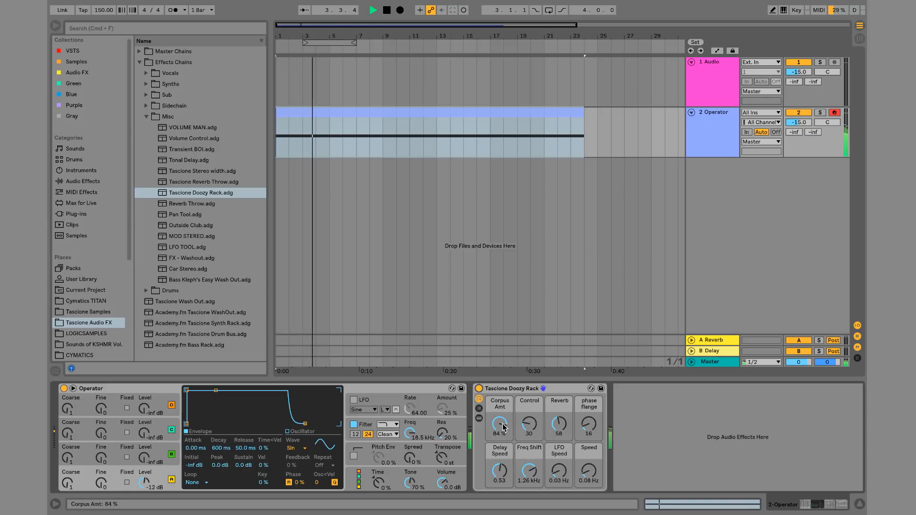
Set the Doozy Rack macros to Corpus Amt 38 %, Freq Shift 461 Hz, Reverb 111, phase flange 21 and Control 36 while the clip plays.
left_click_drag(503, 427, 503, 455)
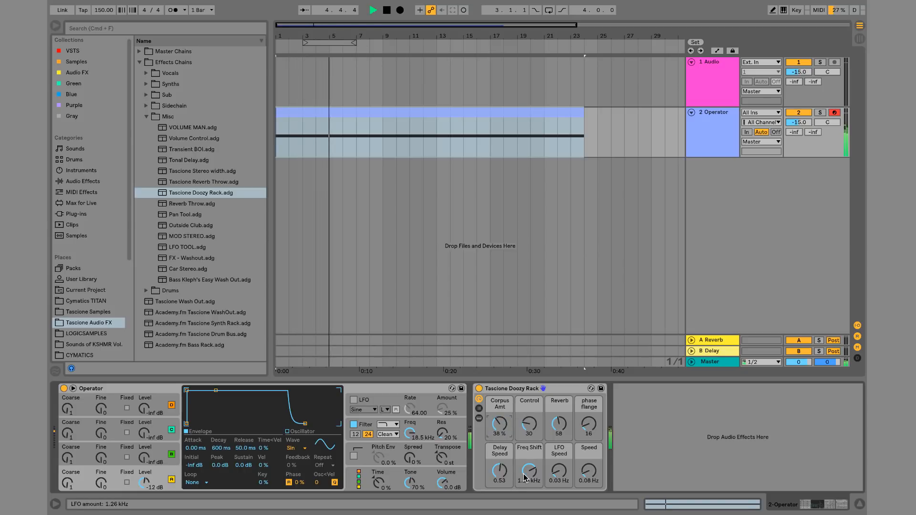
scroll(524, 477, "down", 5)
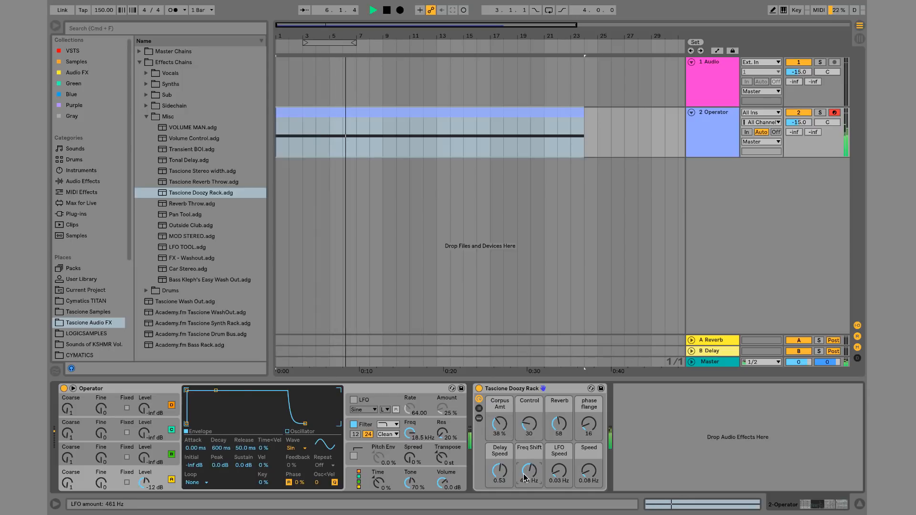
left_click_drag(556, 431, 587, 425)
left_click(528, 424)
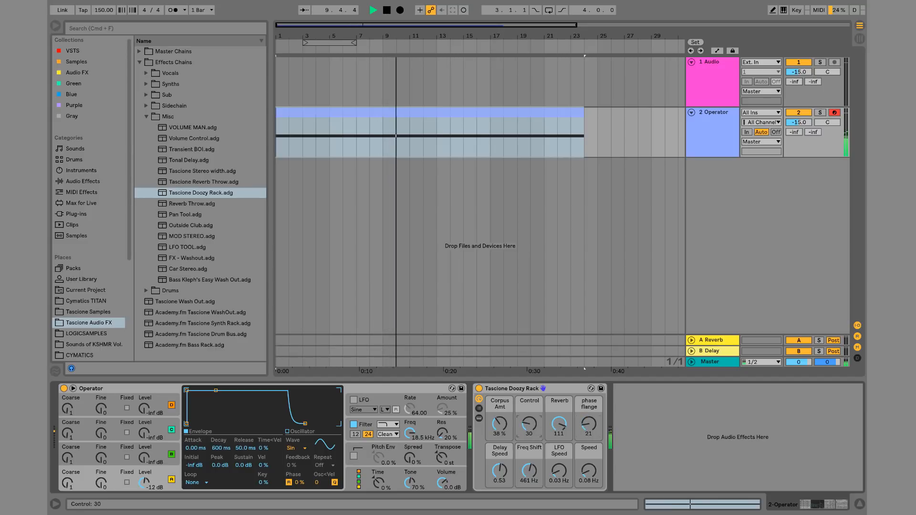
left_click_drag(528, 423, 529, 421)
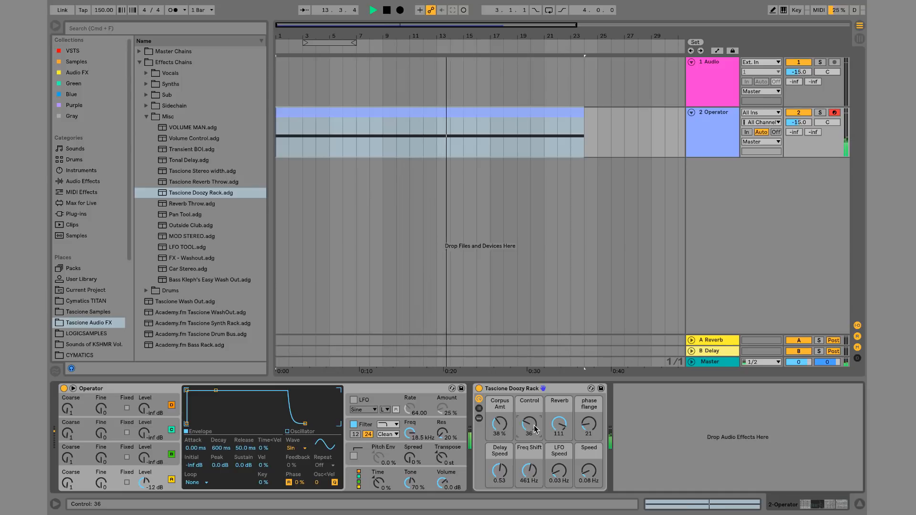
Compare the sound with the Tascione Doozy Rack off and on, and stop playback.
left_click(479, 389)
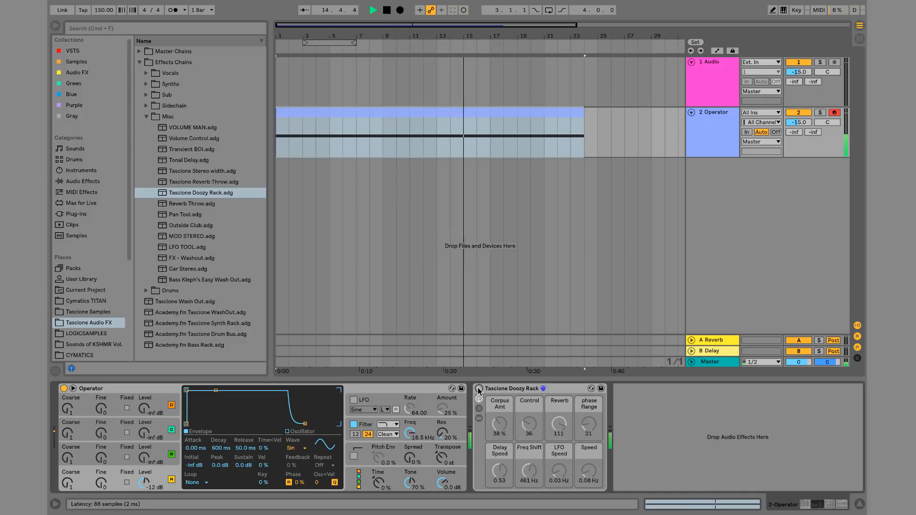
left_click(478, 389)
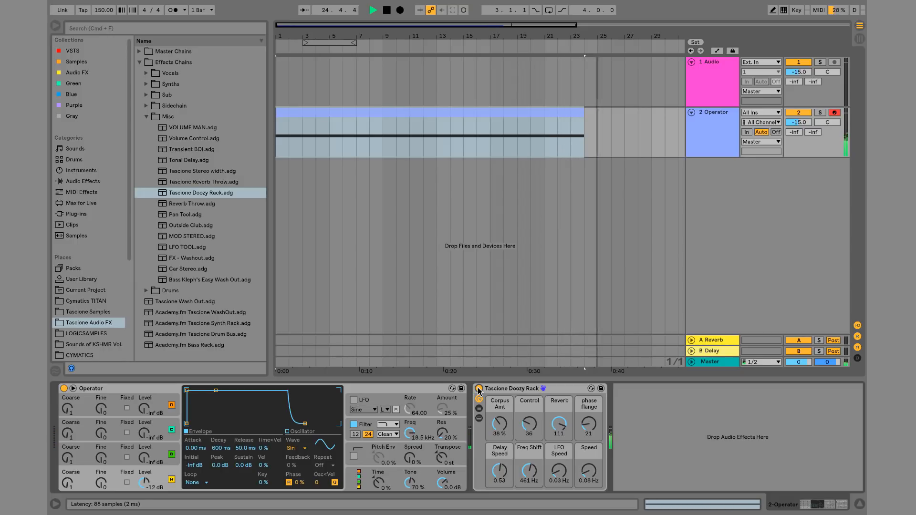
key("space")
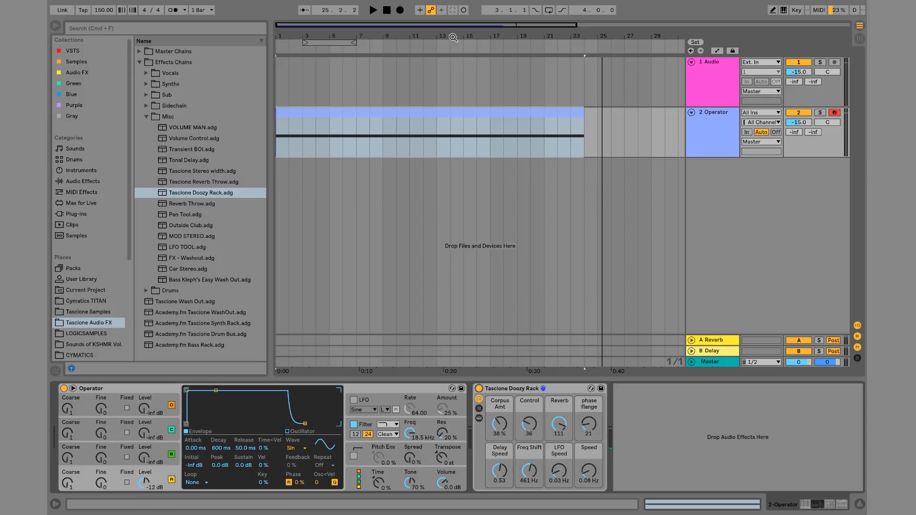
Show the devices inside the Tascione Doozy Rack and those inside its nested Corpus rack.
left_click_drag(452, 38, 381, 27)
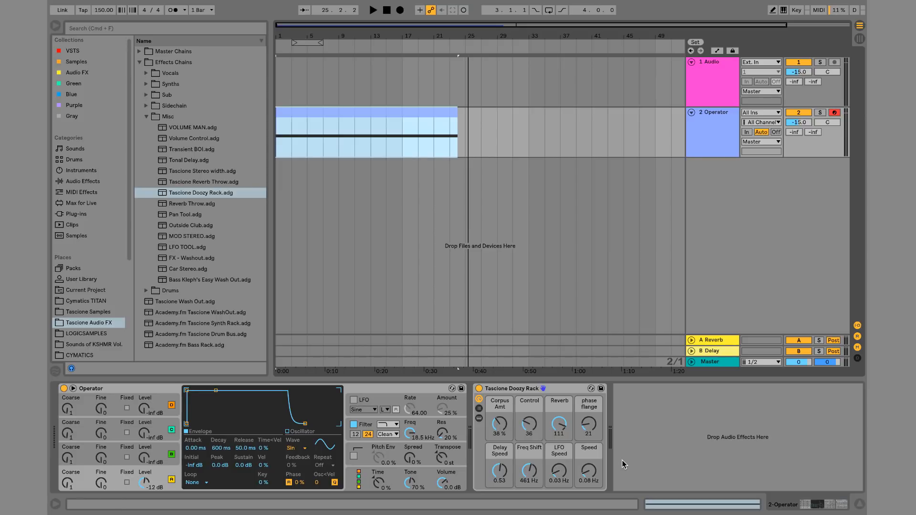
left_click(479, 419)
scroll(552, 444, "right", 10)
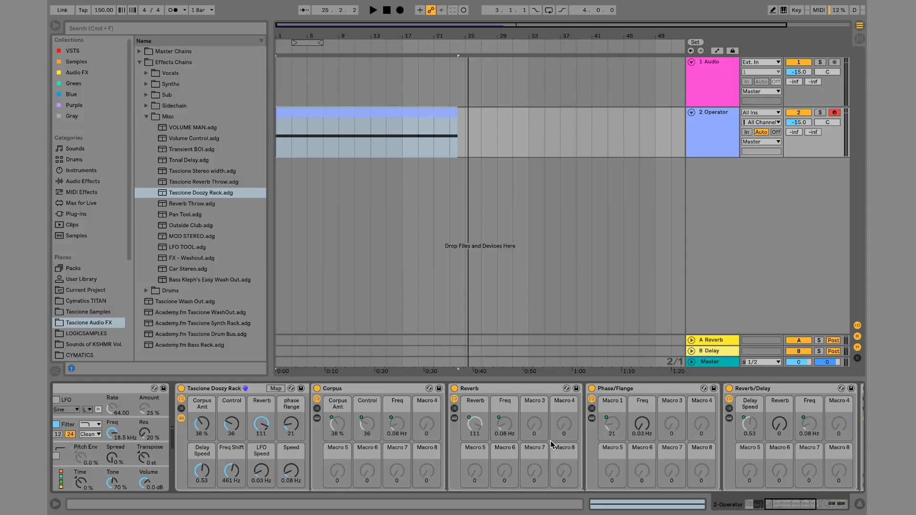
left_click(316, 419)
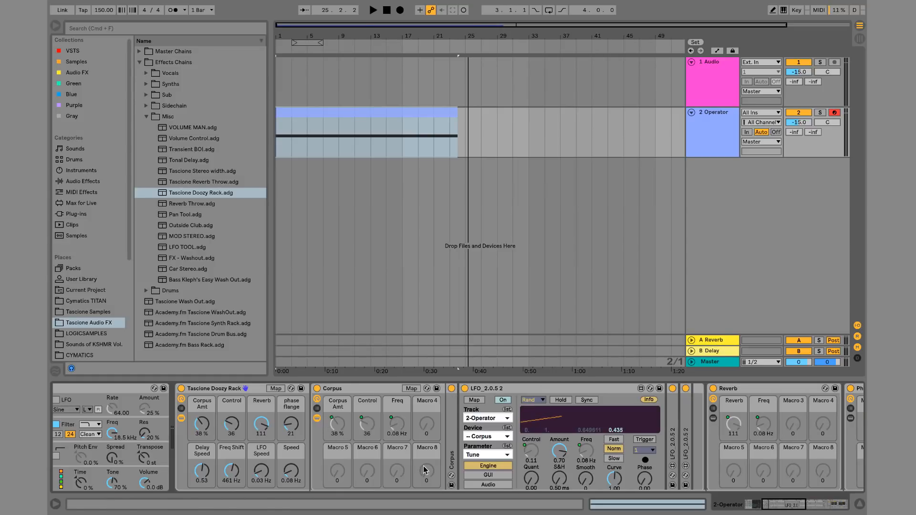
left_click(316, 419)
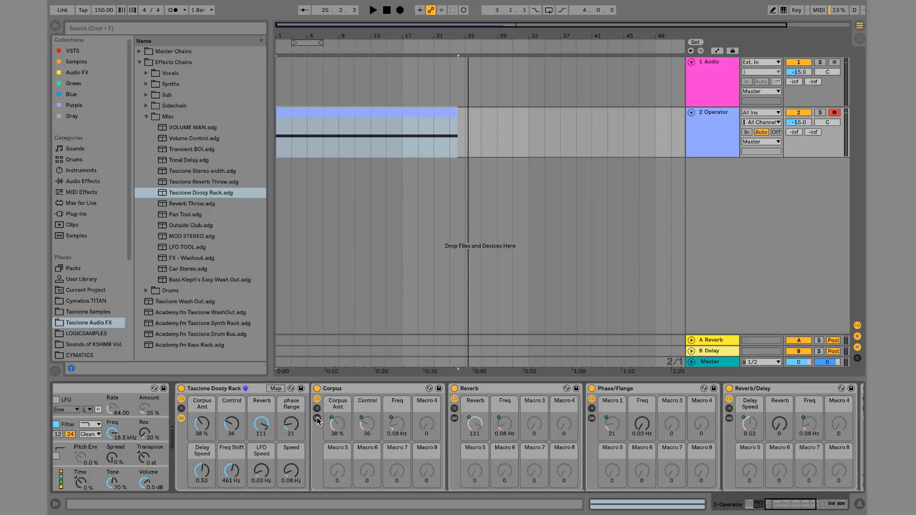
left_click(342, 389)
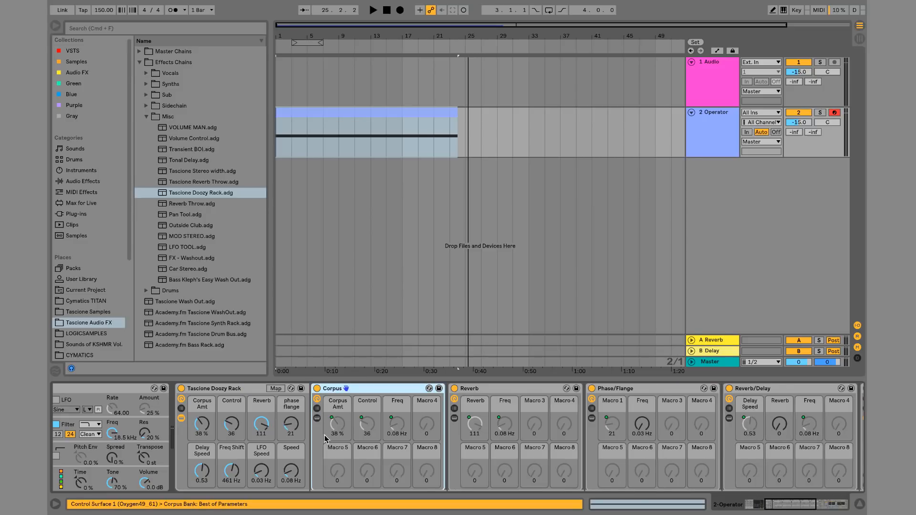
left_click(316, 419)
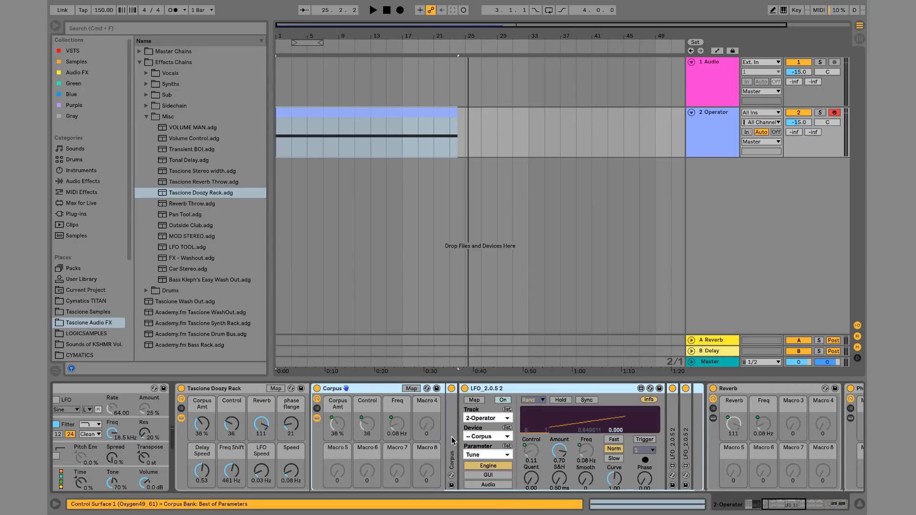
Inspect the mapping options of the Corpus Amt macro in the nested Corpus rack without changing them.
left_click(388, 428)
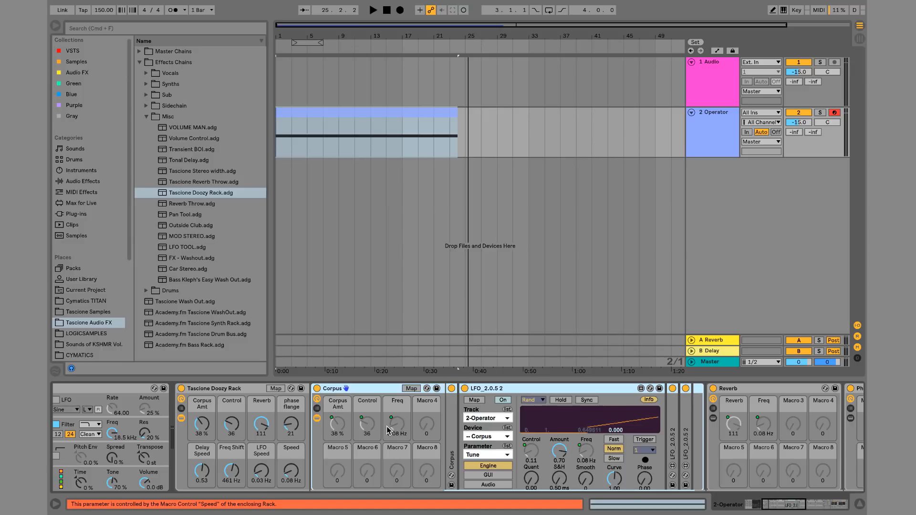
left_click(350, 430)
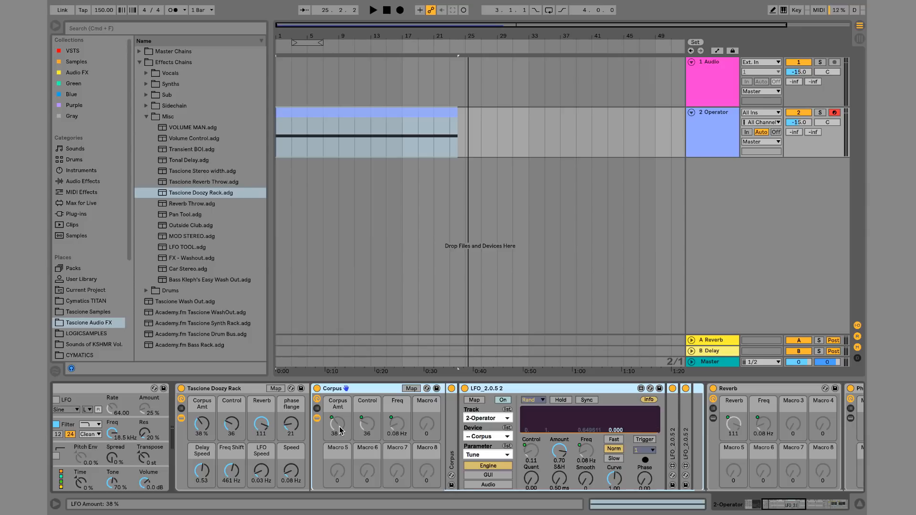
right_click(340, 431)
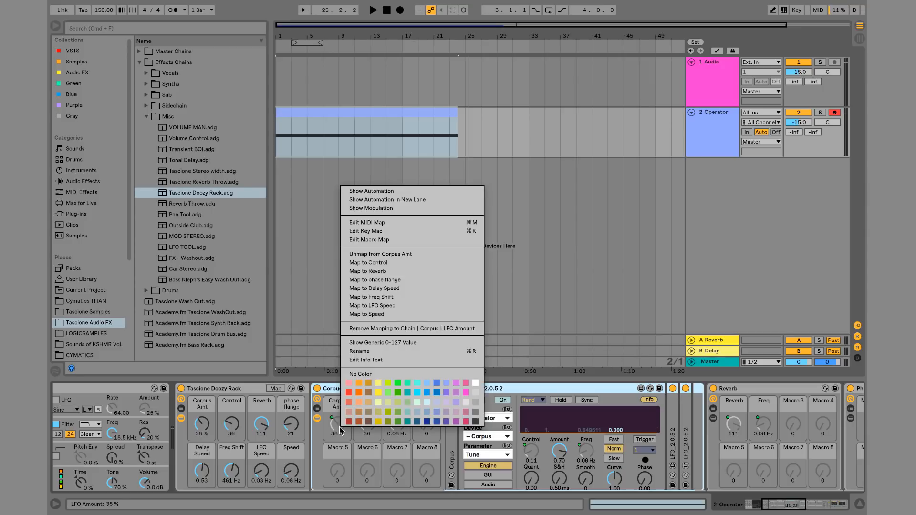
left_click(334, 426)
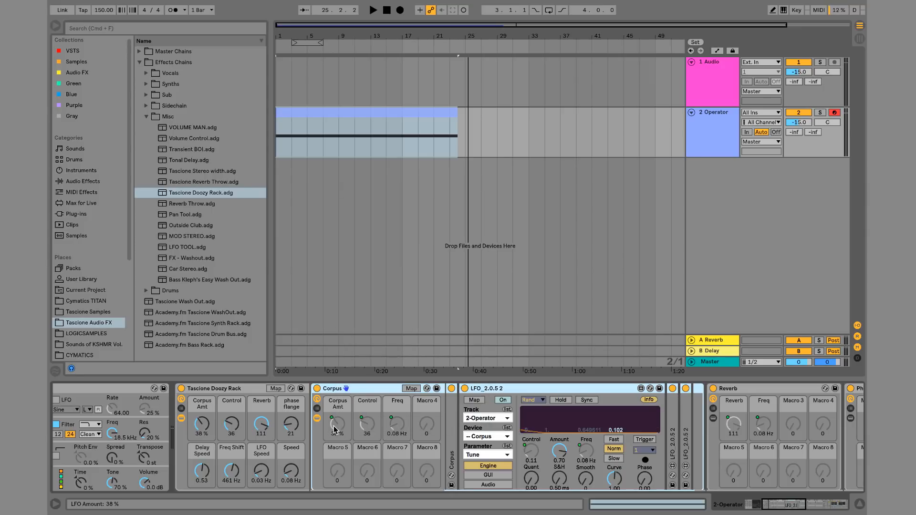
Set the Doozy Rack macros to Corpus Amt 33 %, Control 48, Reverb 48, phase flange 66, LFO Speed 0.01 Hz and Speed 0.97 Hz.
left_click_drag(204, 430, 261, 453)
left_click_drag(291, 424, 291, 402)
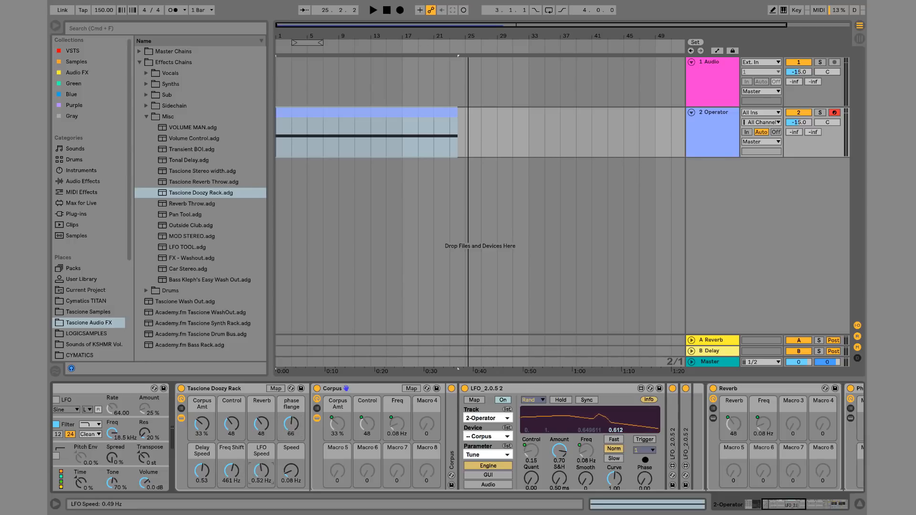
left_click_drag(261, 471, 291, 460)
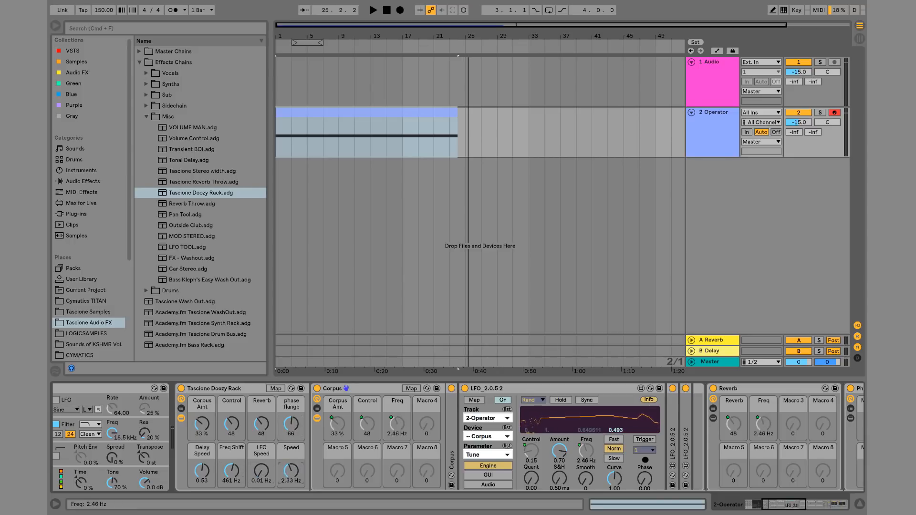
Unfold the Corpus device in the nested rack and examine it together with the LFO mapped to its Tune parameter.
left_click(572, 388)
double_click(451, 421)
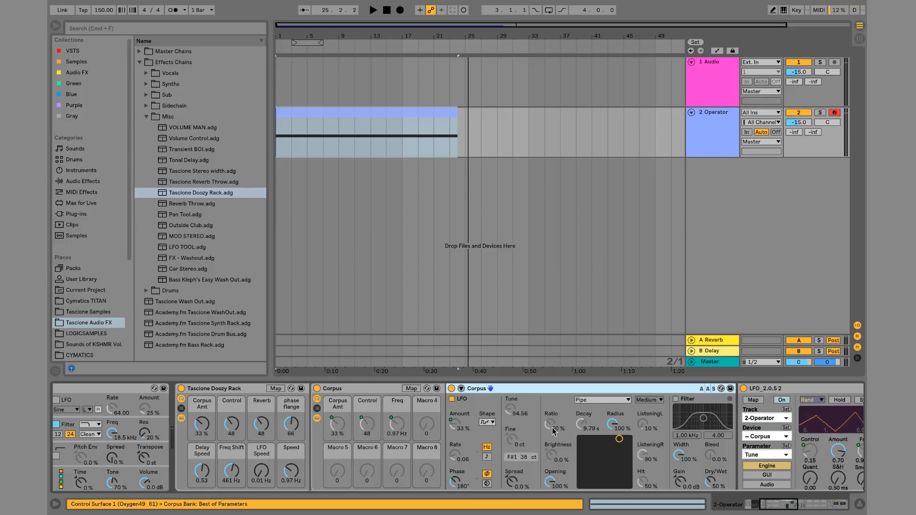
left_click(822, 420)
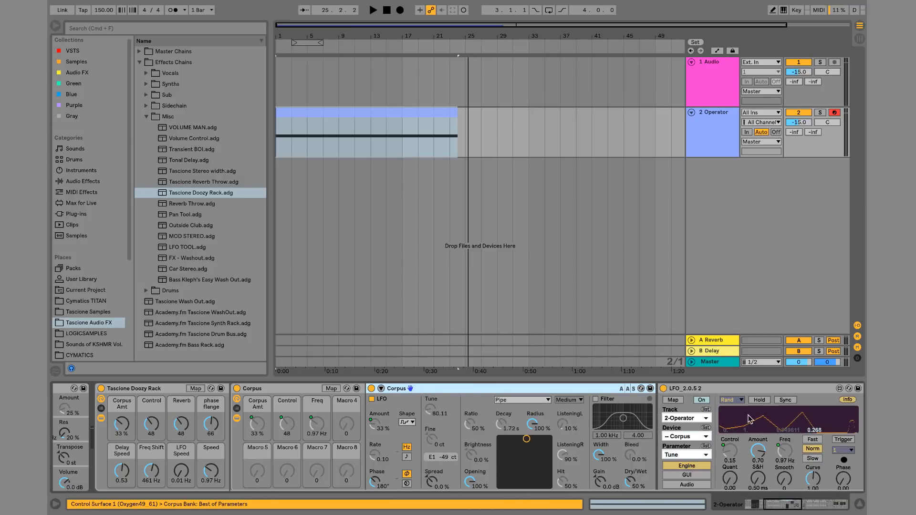
left_click(748, 389)
scroll(749, 389, "down", 3)
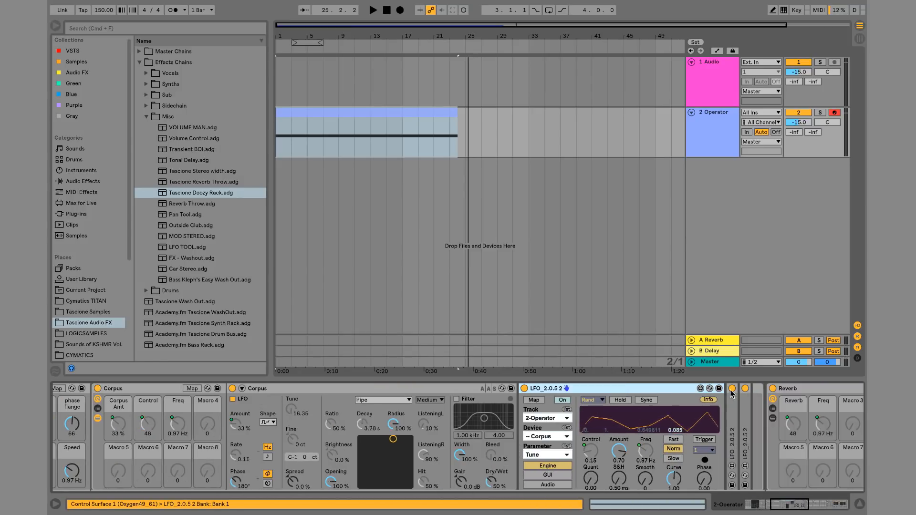
Unfold the second LFO, mapped to the Corpus LFO Rate, and fold the LFO devices away again.
double_click(733, 396)
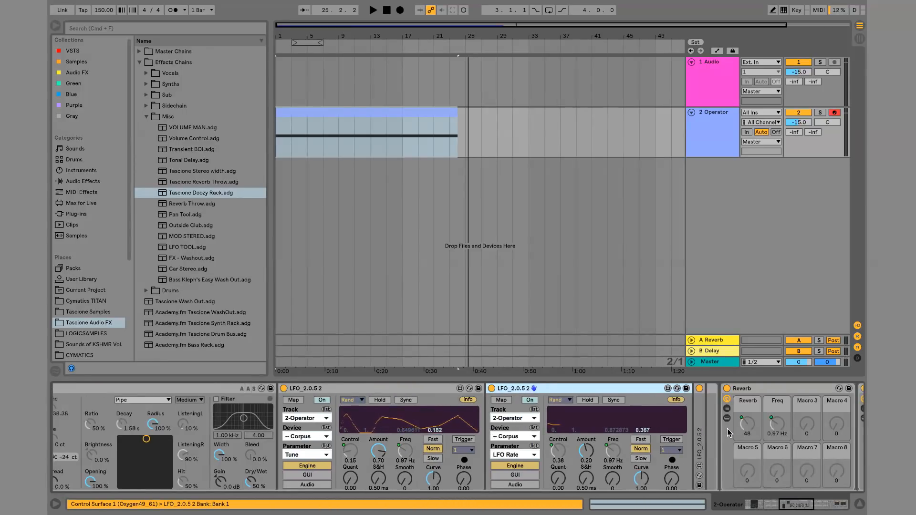
left_click_drag(513, 388, 418, 386)
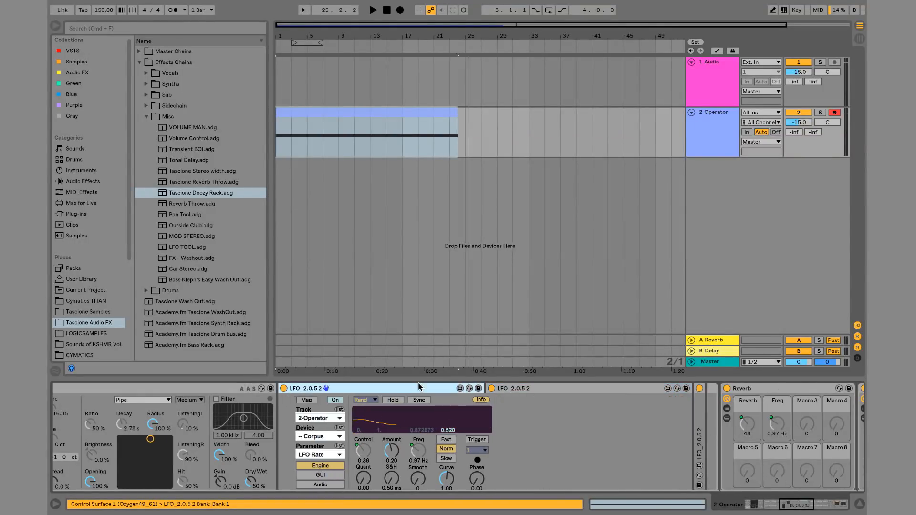
double_click(445, 391)
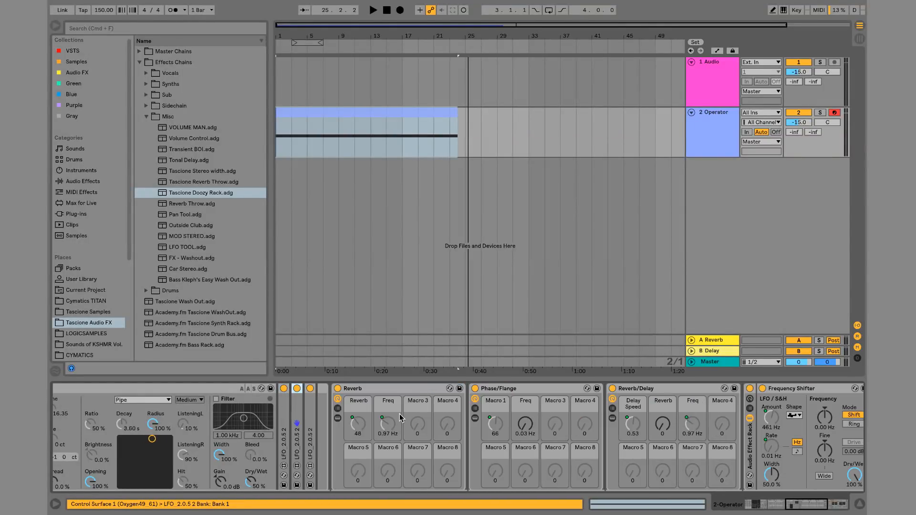
Show the devices in the nested Reverb rack and look through the rest of the effects chain.
left_click(337, 419)
scroll(459, 436, "right", 10)
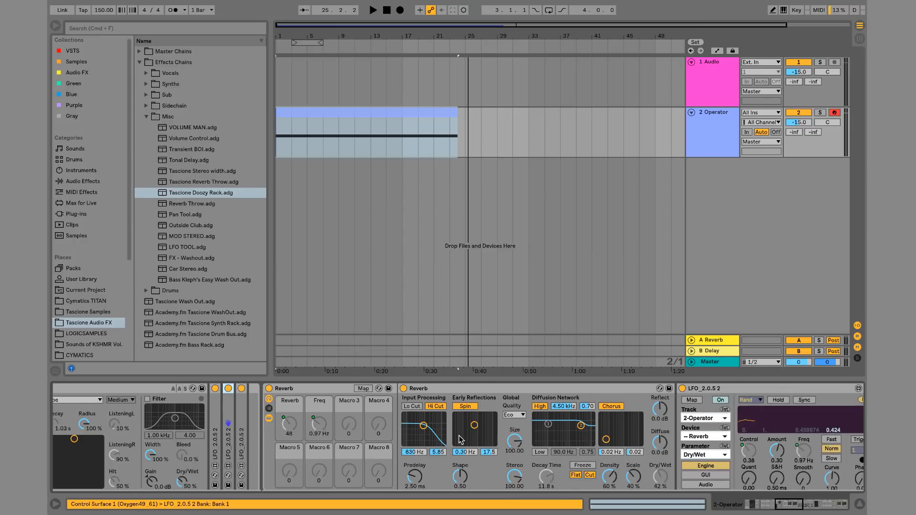
scroll(459, 438, "left", 5)
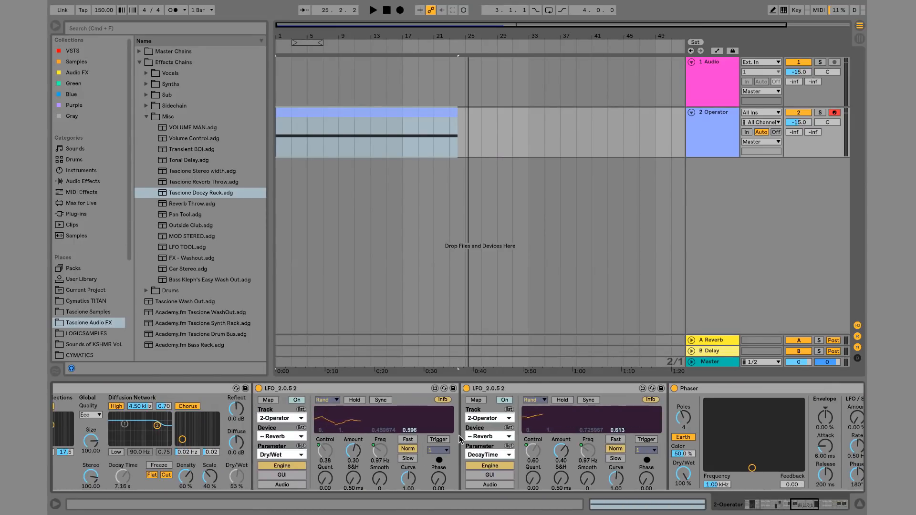
scroll(459, 438, "left", 10)
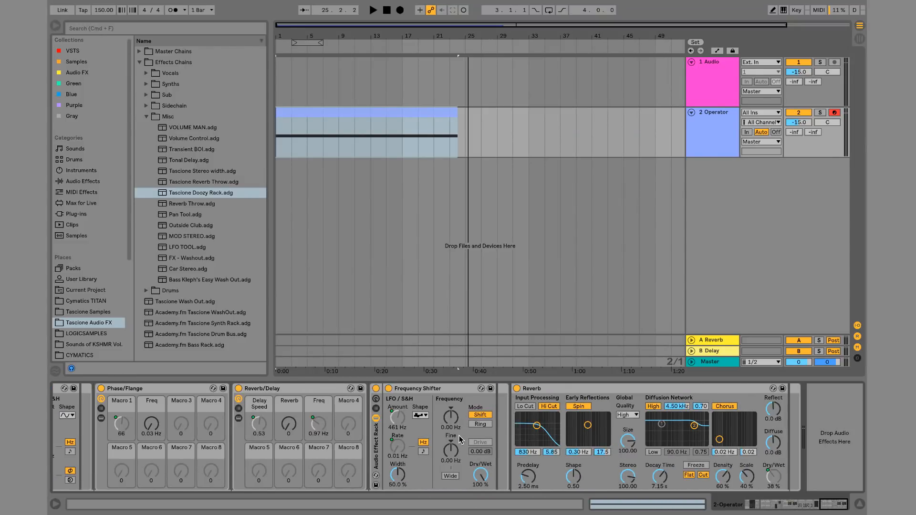
scroll(461, 439, "left", 3)
scroll(460, 440, "left", 10)
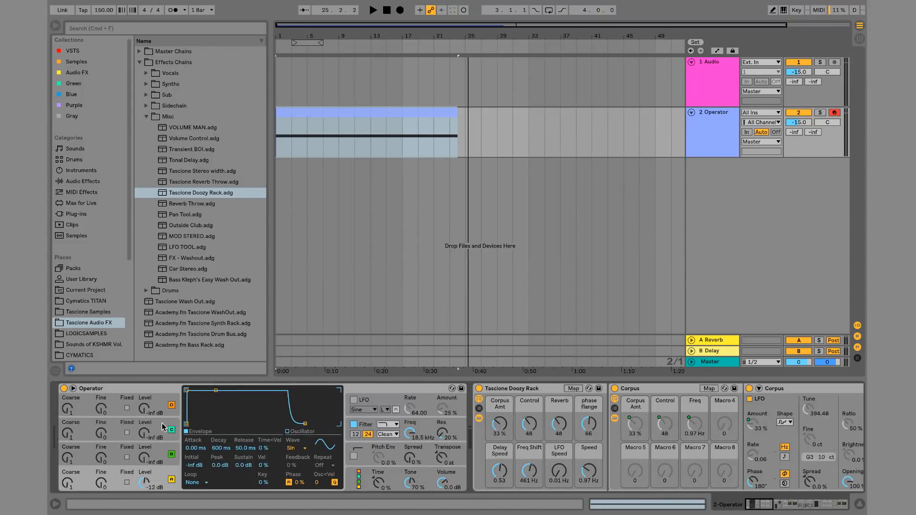
Delete the whole Tascione Doozy Rack from the 2 Operator track.
left_click(536, 387, "shift")
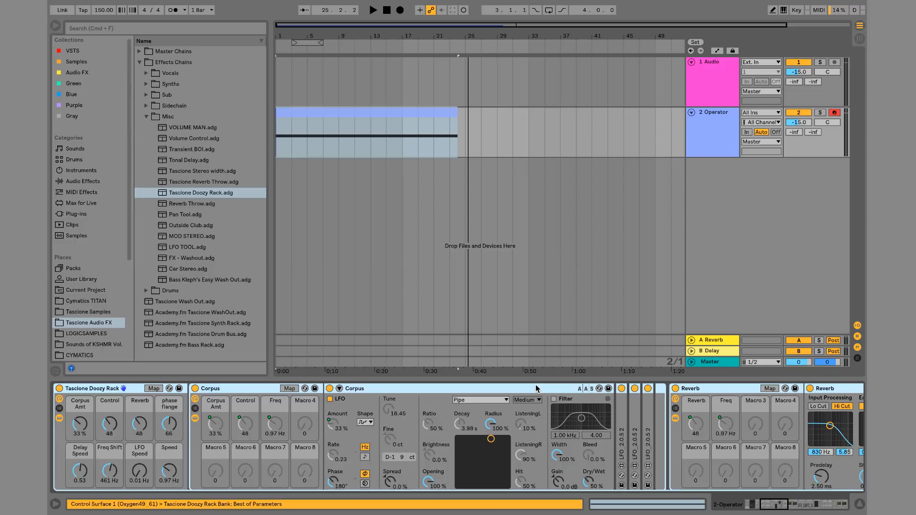
key("Delete")
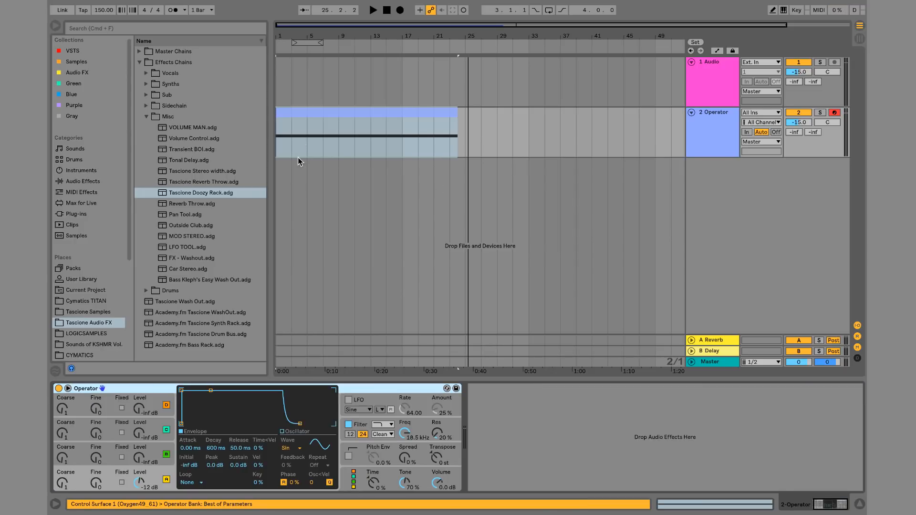
Show the Operator clip's notes, set the 2 Operator track's volume to -5 dB and audition the clip.
double_click(339, 109)
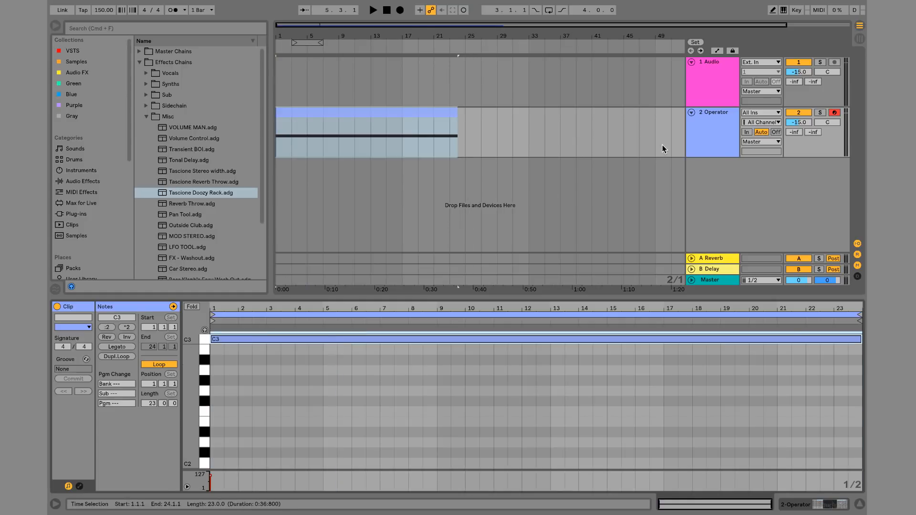
left_click(724, 141)
left_click(803, 122)
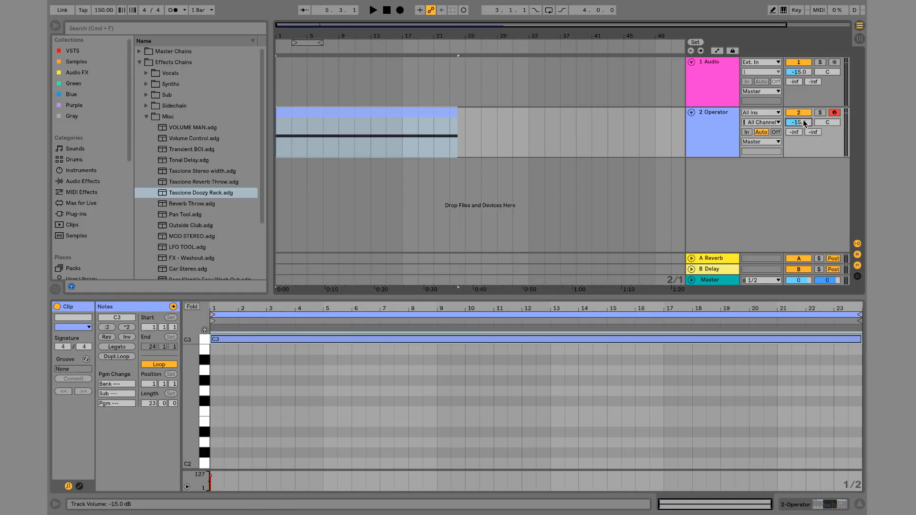
type("-5")
key("Return")
key("space")
Add the Corpus audio effect after Operator in the track's device chain and switch on its LFO.
key("shift+Tab")
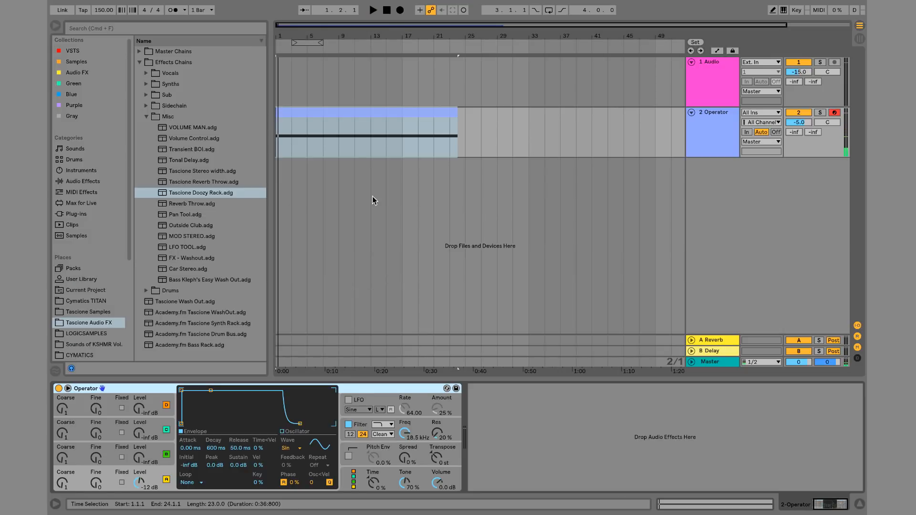
left_click(571, 473)
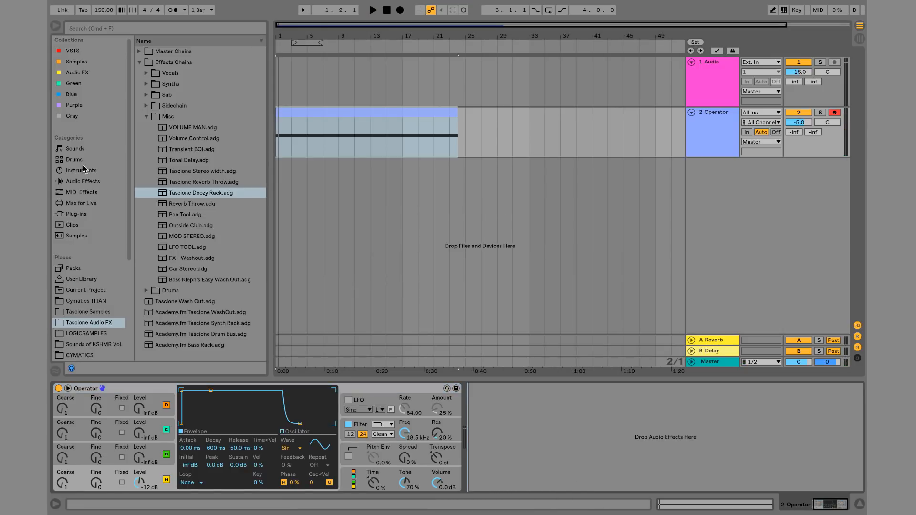
left_click(93, 183)
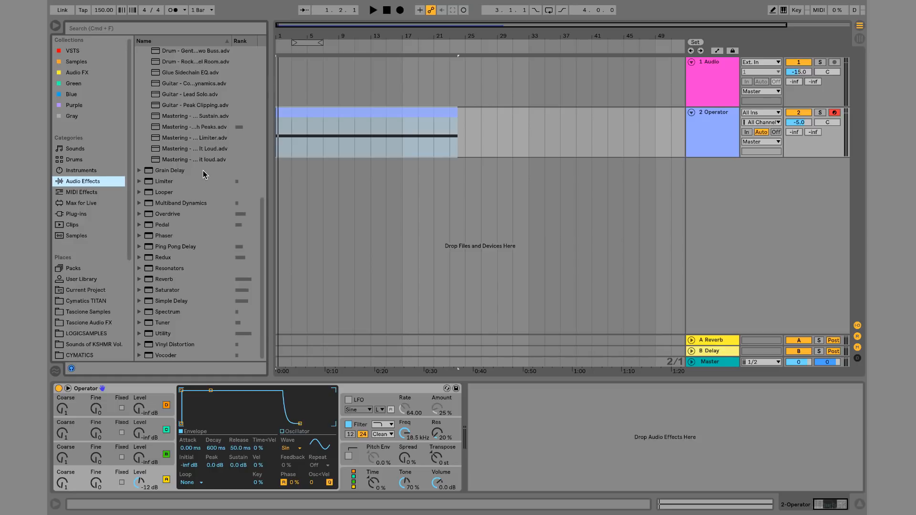
scroll(203, 171, "up", 10)
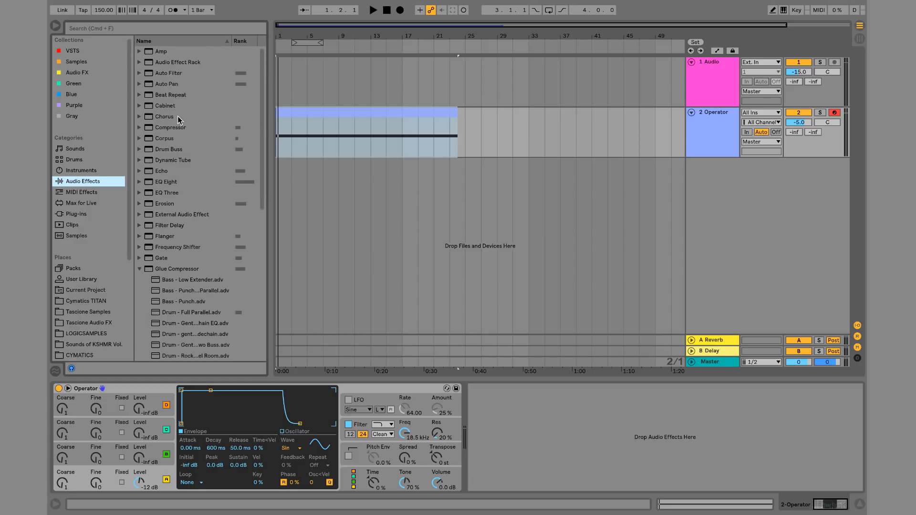
double_click(181, 138)
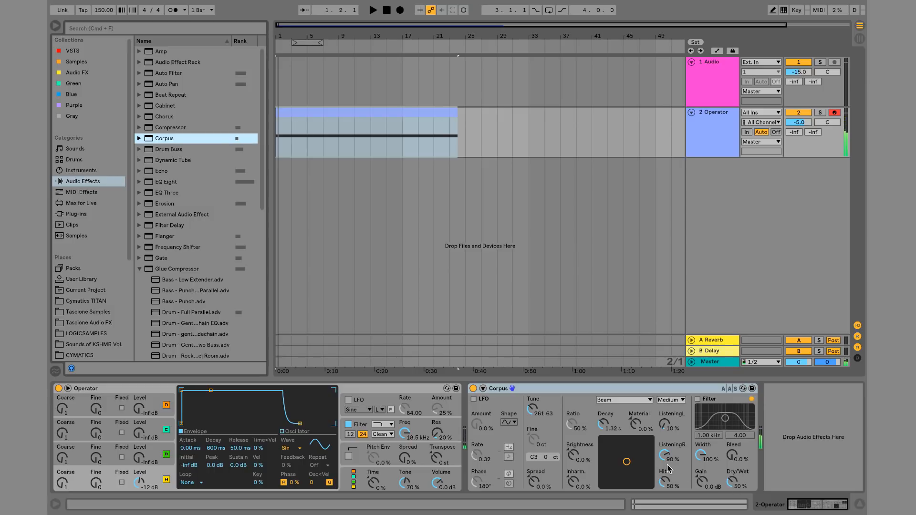
left_click(473, 399)
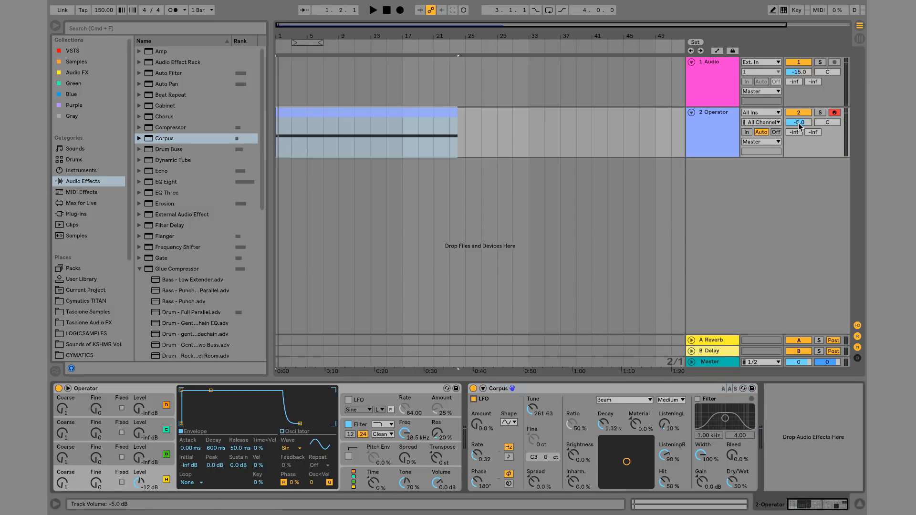
Lower the 2 Operator track's volume to about -10.1 dB and give Corpus's LFO 27% amount with the stepped noise shape.
left_click_drag(800, 126, 801, 146)
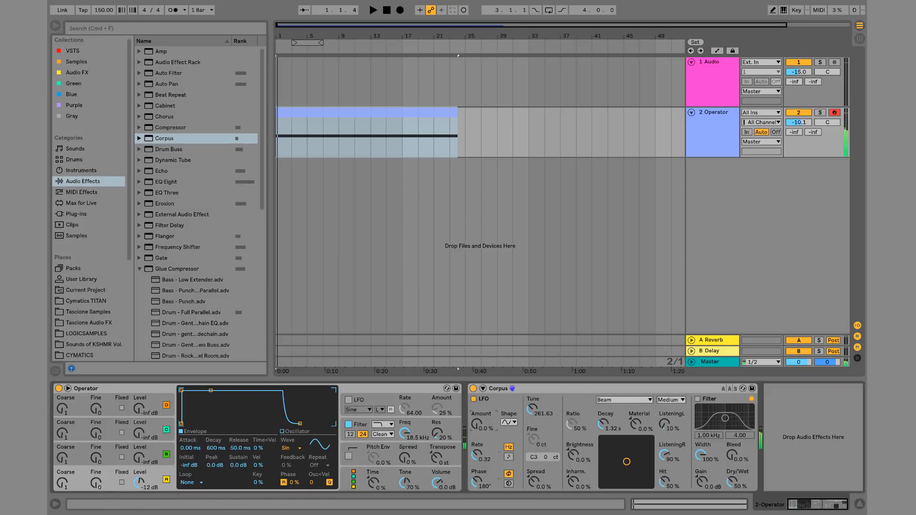
left_click(511, 422)
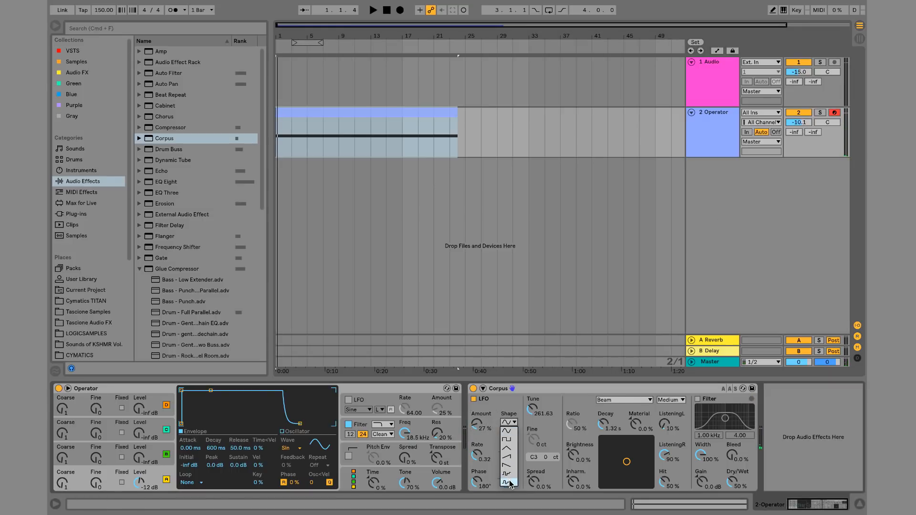
left_click(510, 484)
left_click(514, 422)
left_click(509, 484)
left_click(515, 423)
left_click(510, 474)
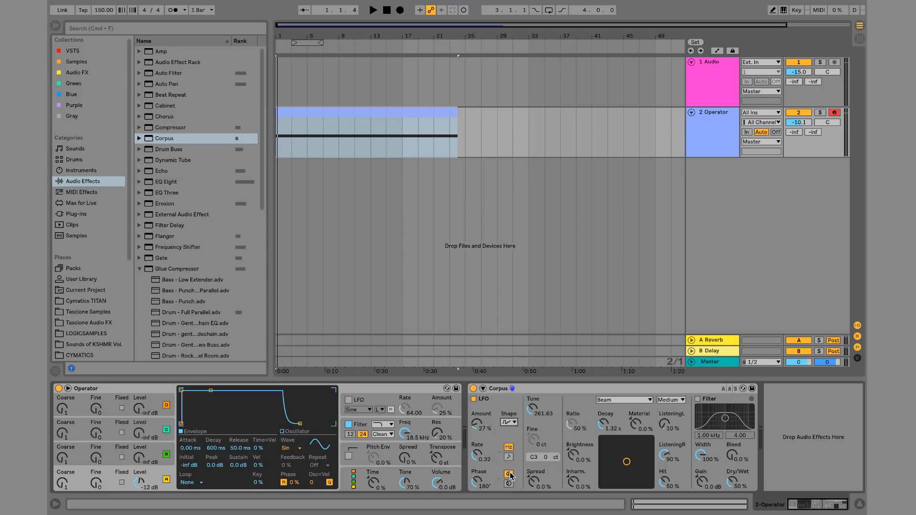
left_click(511, 423)
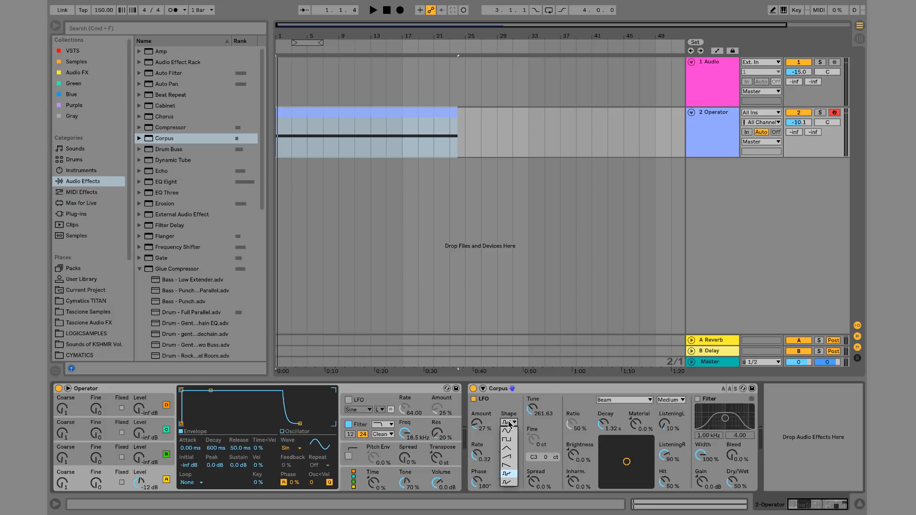
left_click(508, 476)
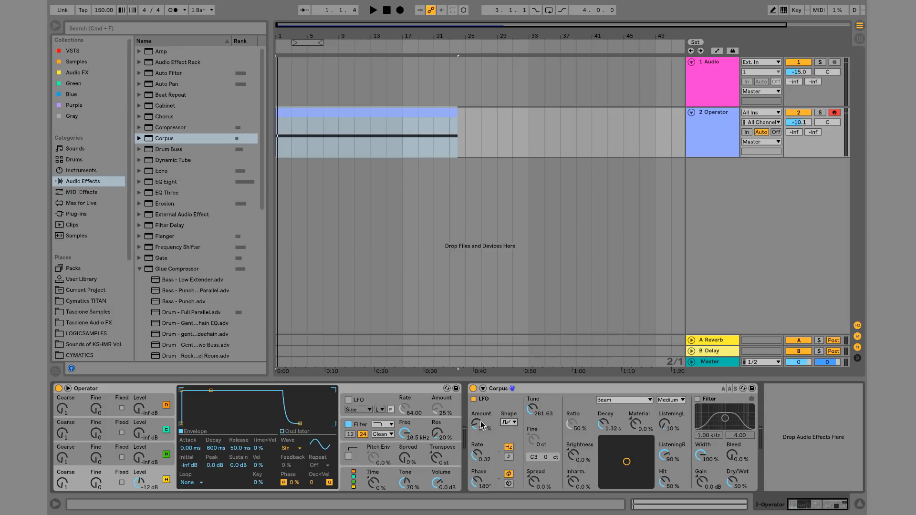
Play the clip and raise Corpus's LFO Amount to 56% and its Dry/Wet to 100%, keeping the stepped noise shape.
key("space")
left_click(509, 423)
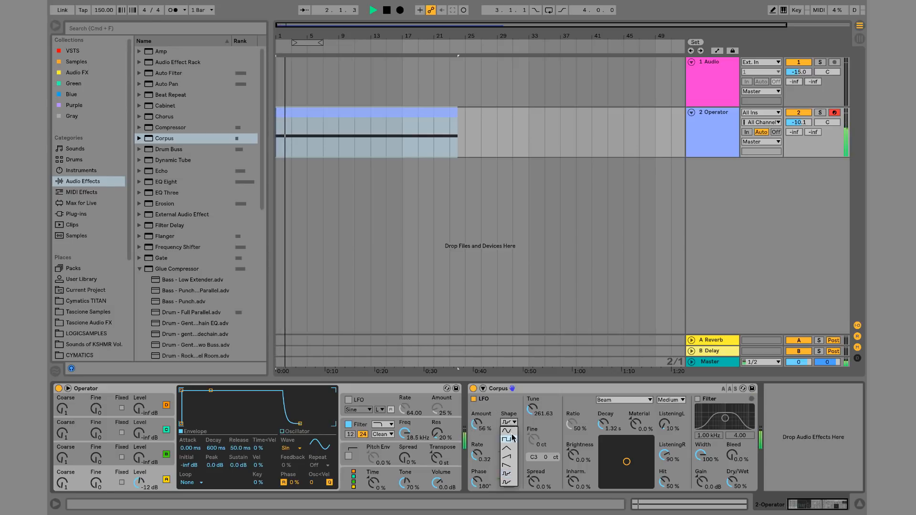
left_click(509, 473)
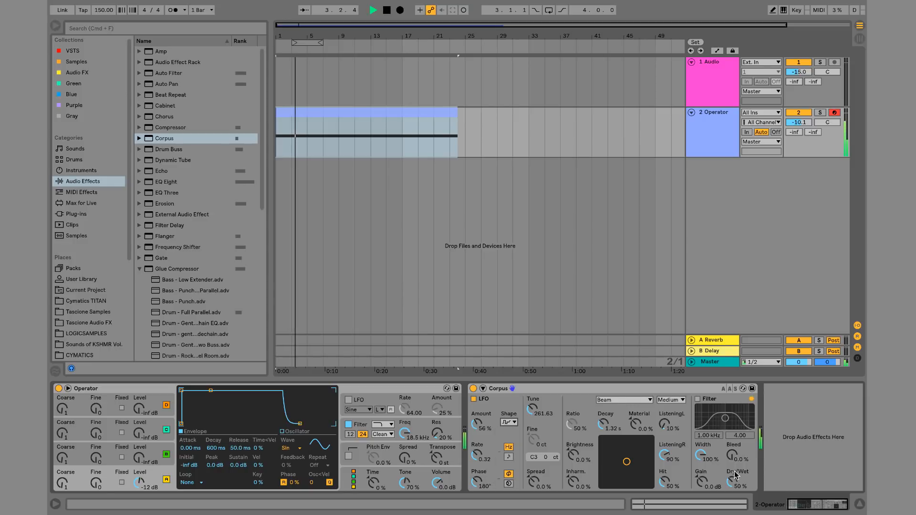
left_click_drag(734, 474, 735, 451)
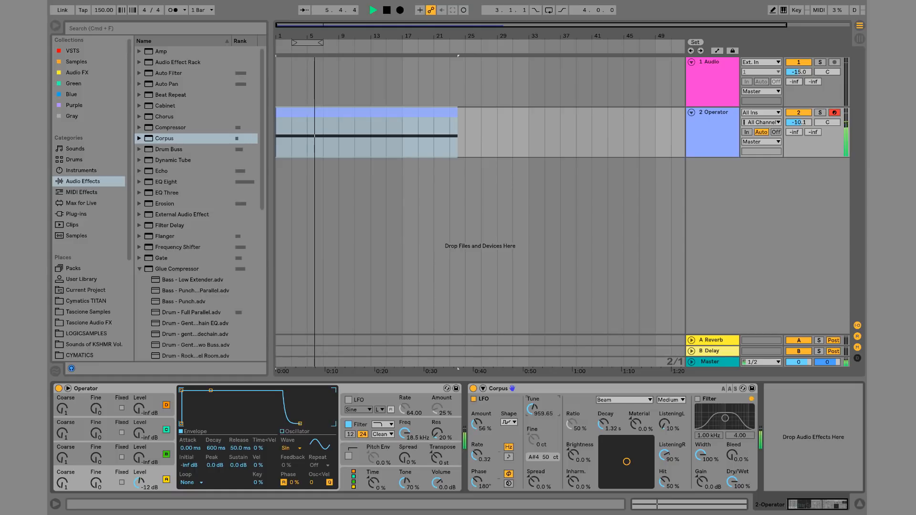
Adjust Corpus's Tune to about 1191.75 Hz and its LFO Amount to 48%, and stop playback.
left_click_drag(532, 409, 532, 401)
left_click_drag(476, 424, 476, 428)
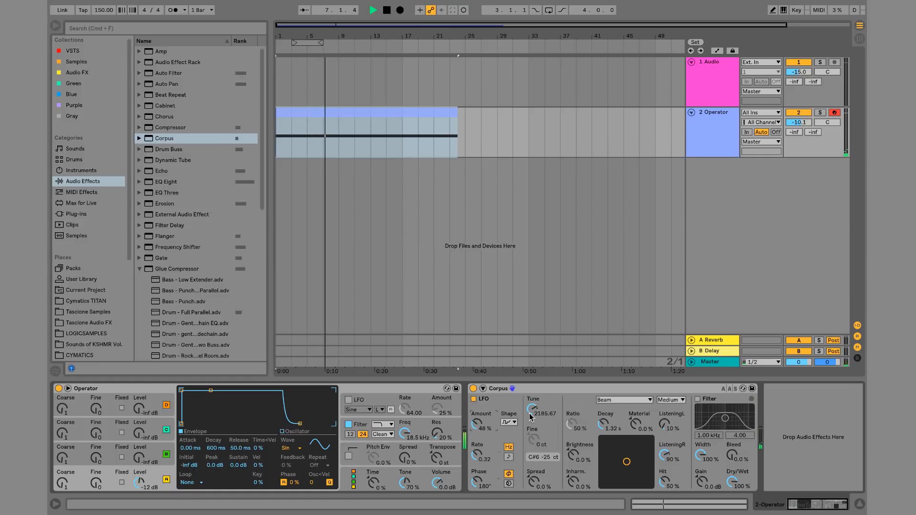
left_click_drag(534, 414, 534, 422)
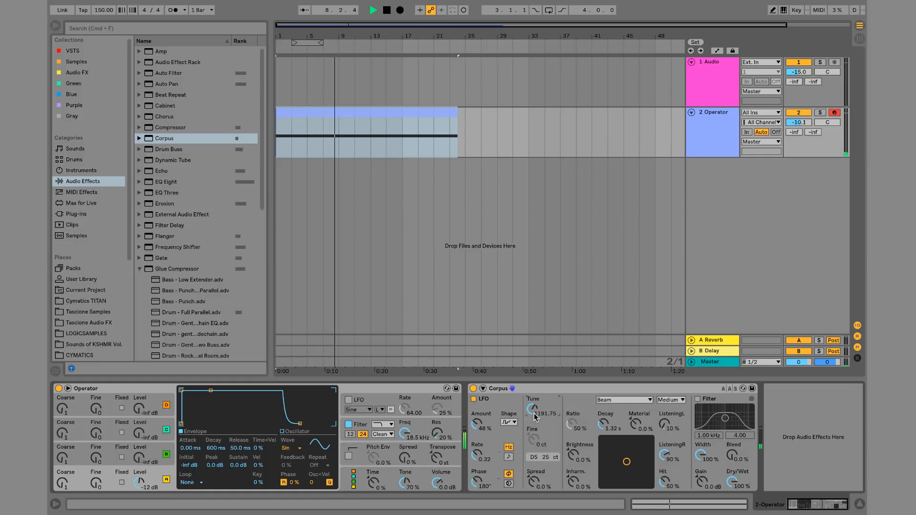
key("space")
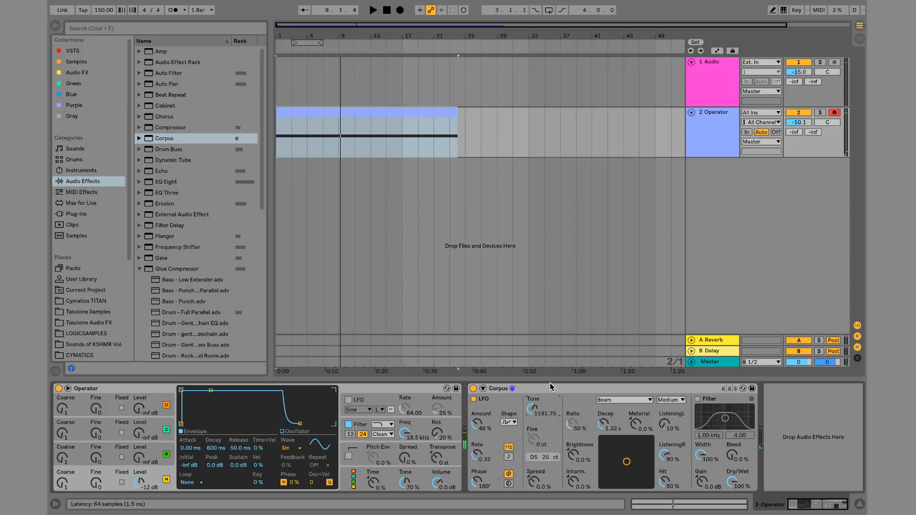
Group Corpus into an Audio Effect Rack nested in a second rack, and show the inner rack's macro controls.
left_click(550, 384)
key("super+g")
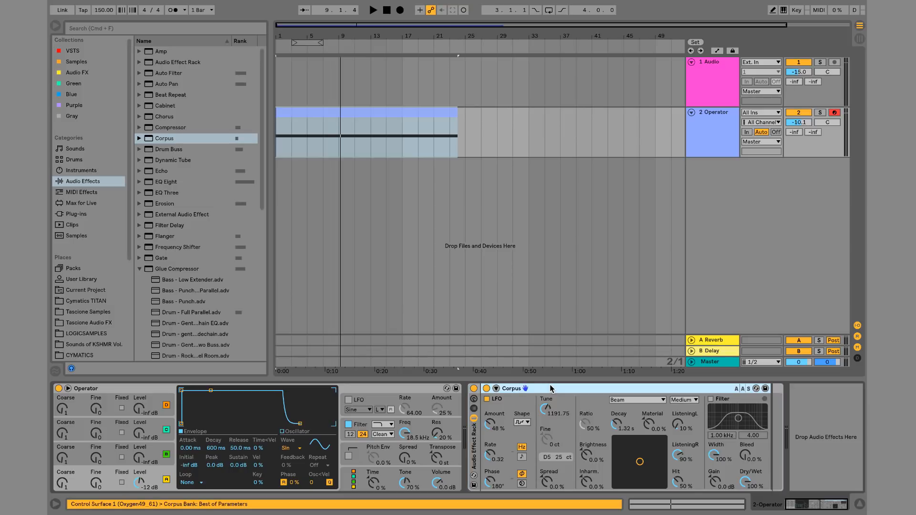
left_click_drag(558, 372, 568, 410)
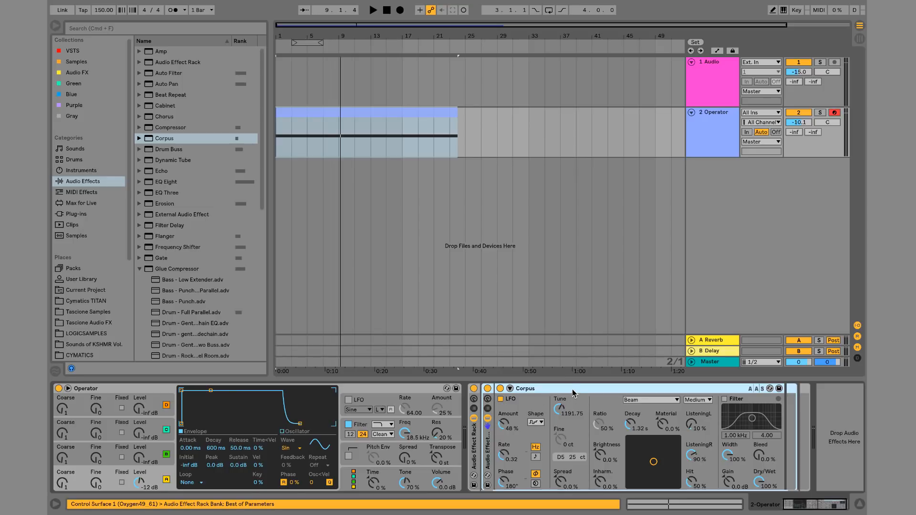
left_click(788, 429)
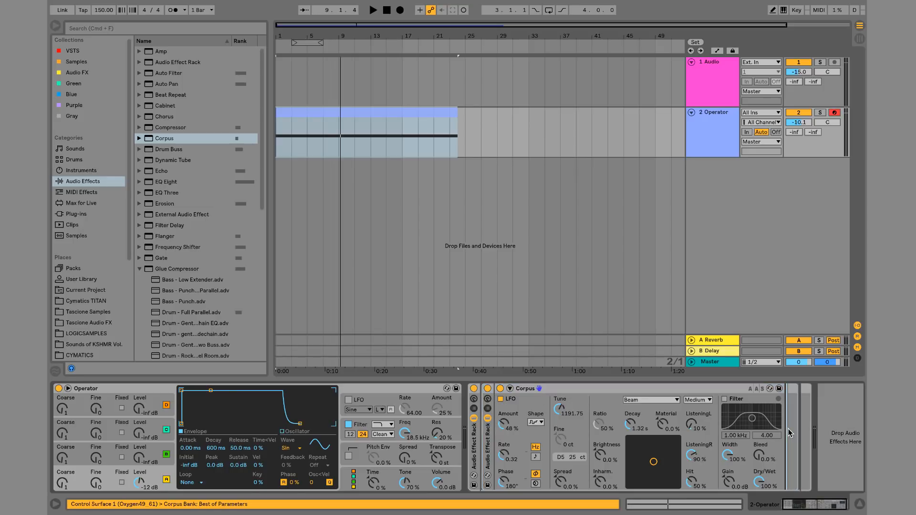
left_click(487, 399)
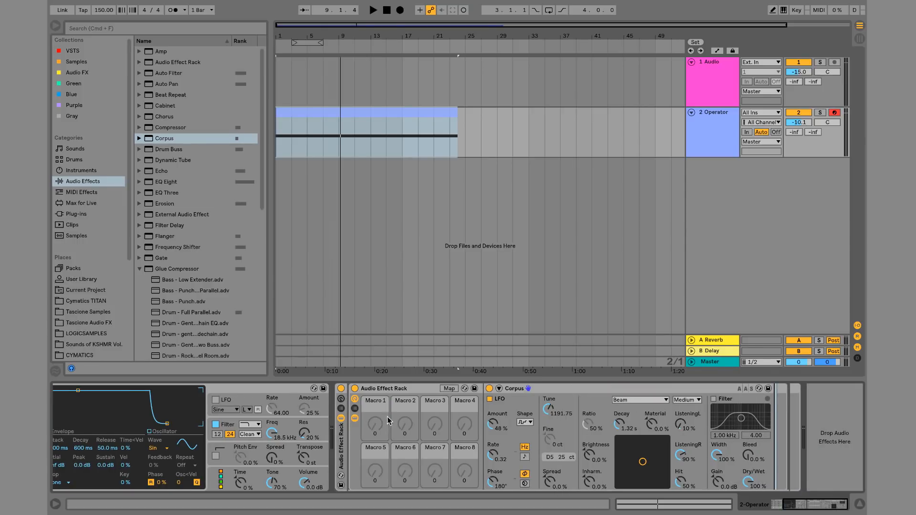
Group the inner rack once more, and undo the last two groupings so a single Audio Effect Rack holds Corpus.
left_click(405, 393)
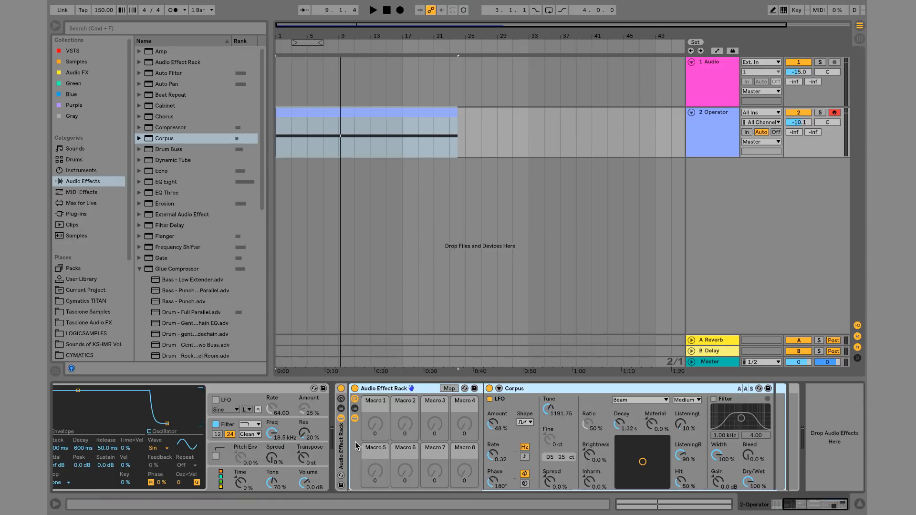
key("super+g")
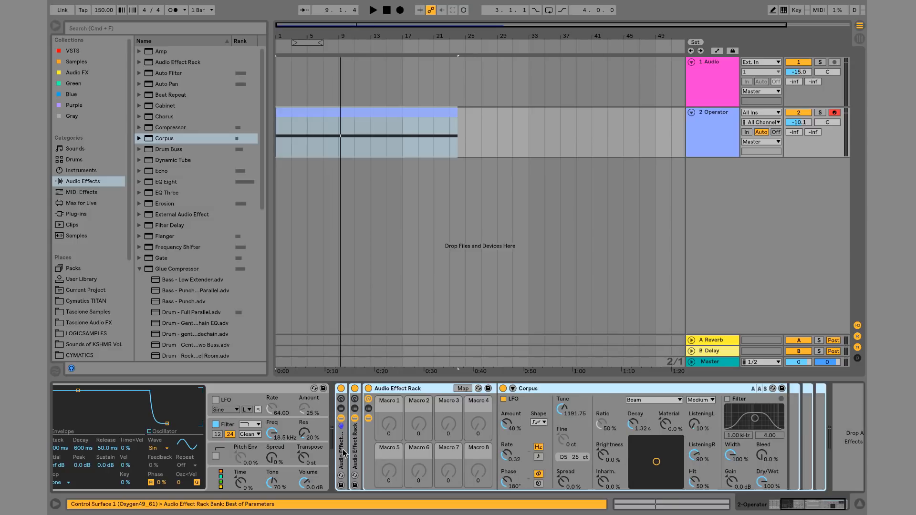
key("super+z")
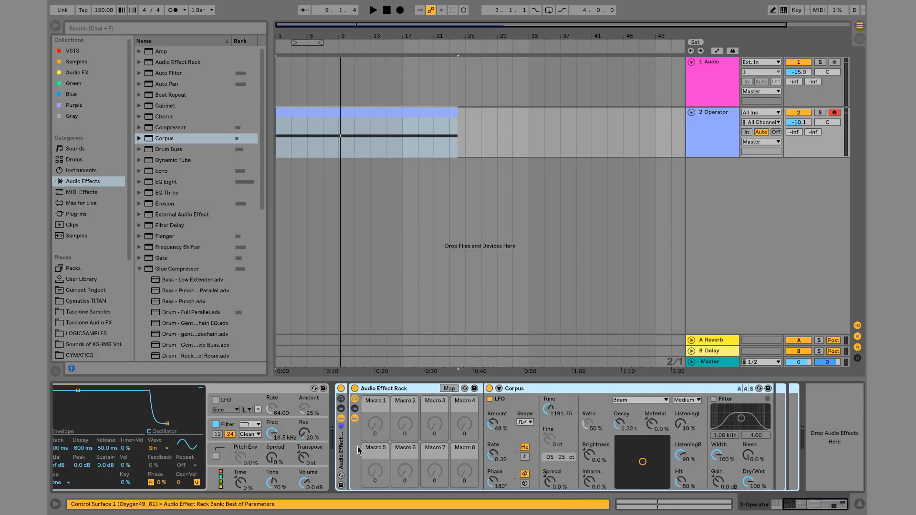
key("super+z")
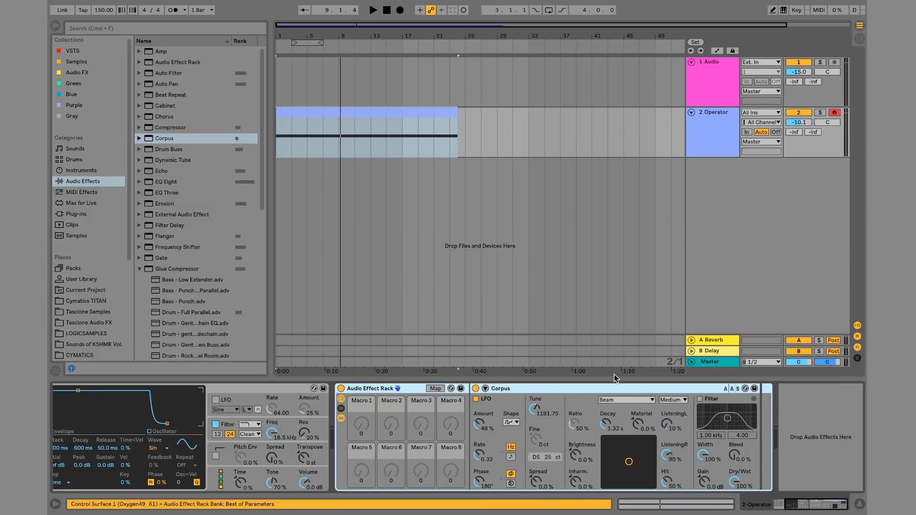
Add the Max for Live audio effect LFO_2.0.5 2 after Corpus.
left_click(781, 432)
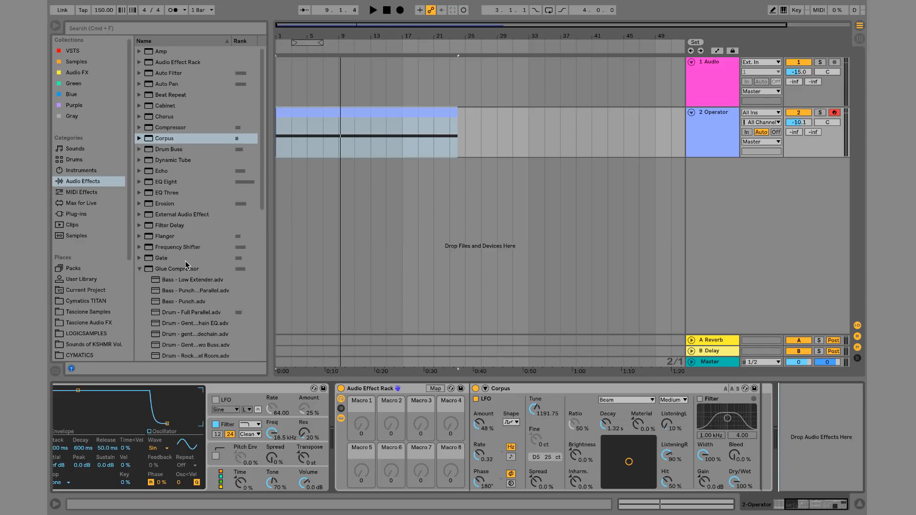
left_click(140, 269)
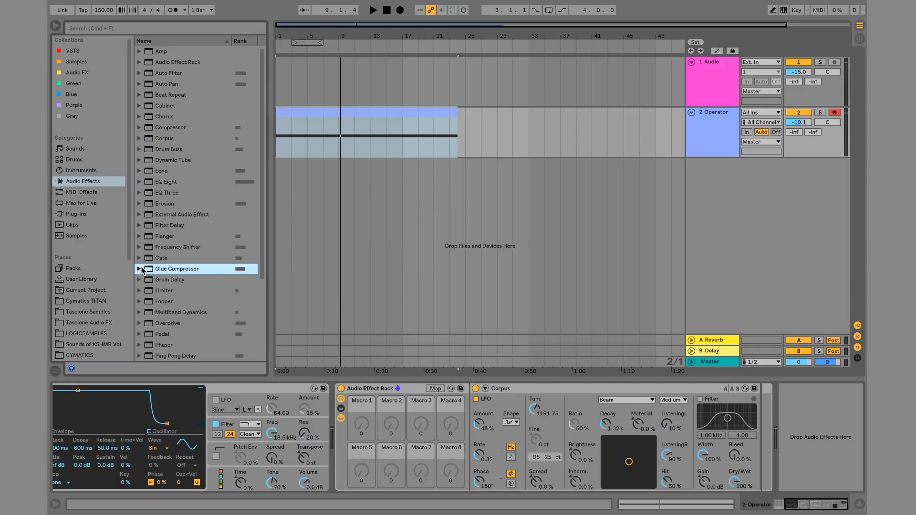
left_click(94, 204)
left_click(140, 52)
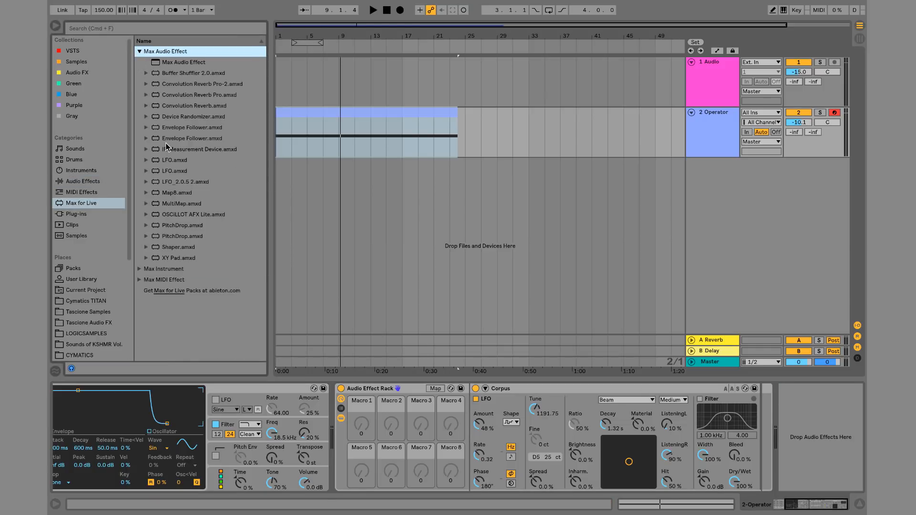
left_click_drag(185, 186, 758, 431)
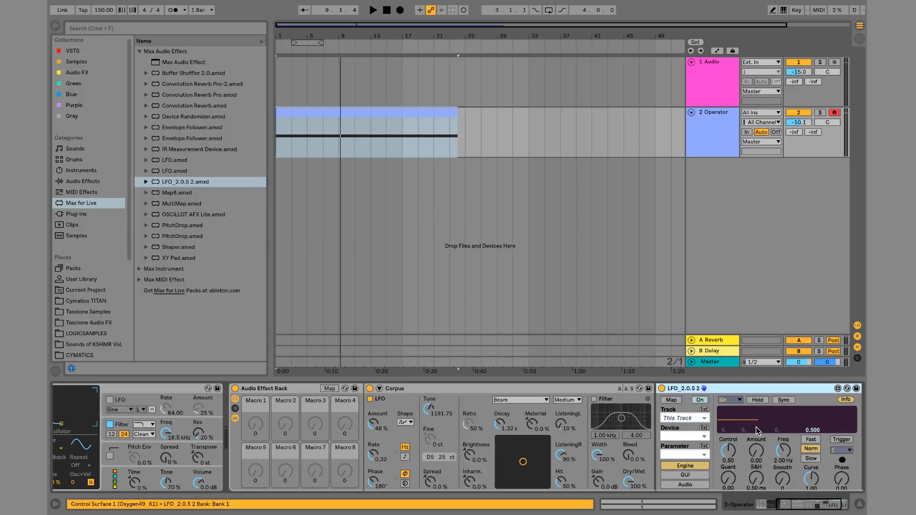
Map the LFO device to Corpus's Tune, with the Rand waveform, Control 0.43, Amount 0.04 and Freq 0.15 Hz.
left_click(671, 400)
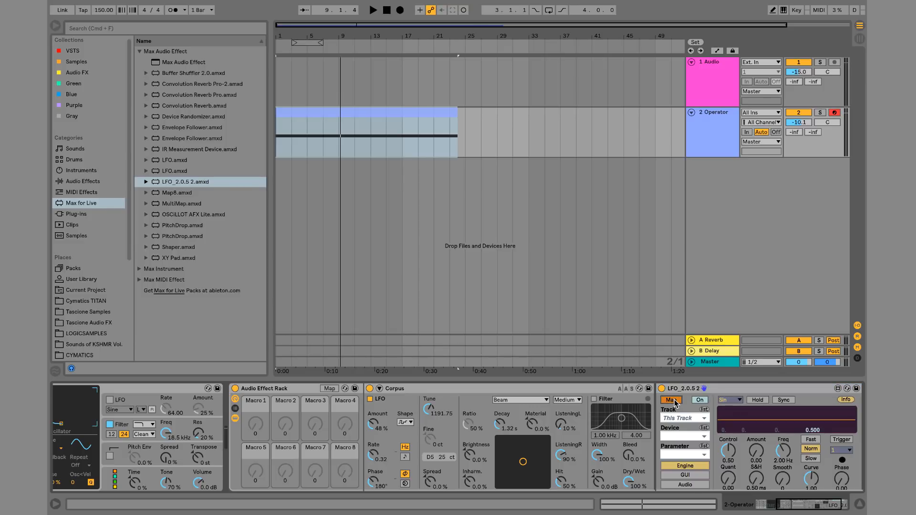
left_click(429, 410)
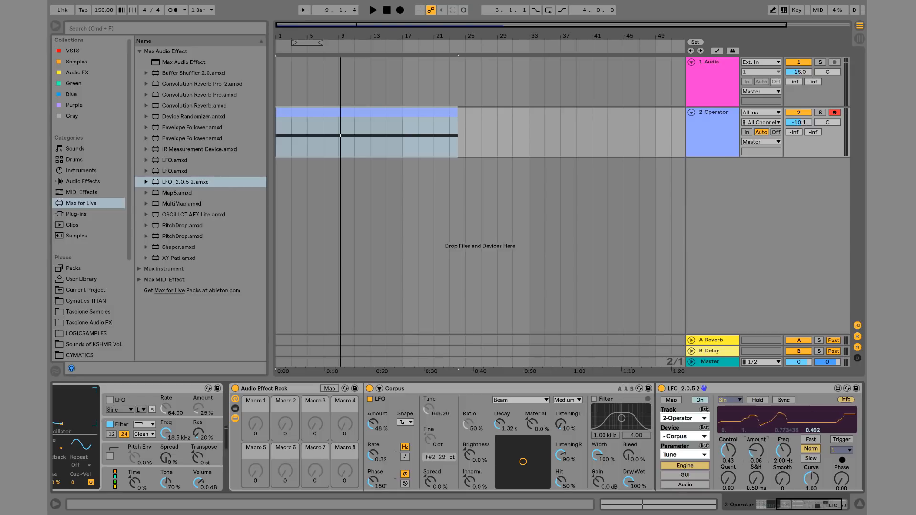
left_click(446, 416)
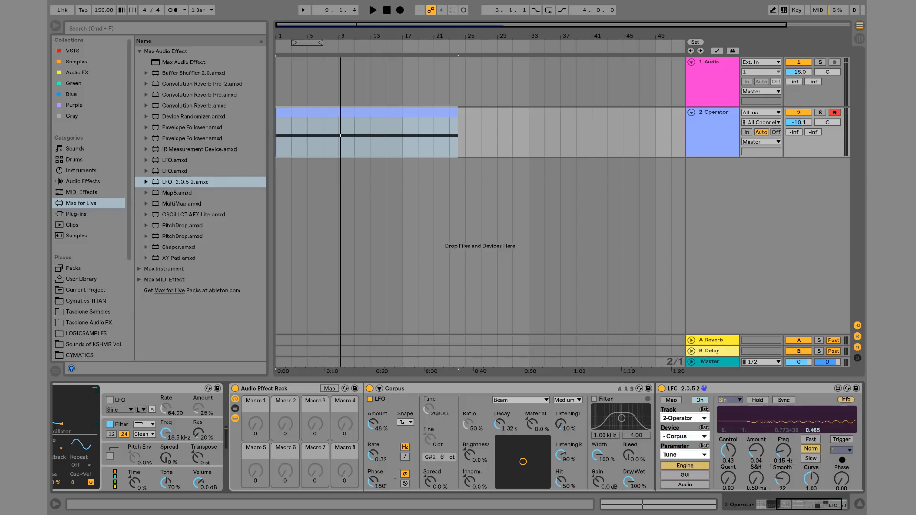
left_click(735, 403)
left_click(733, 456)
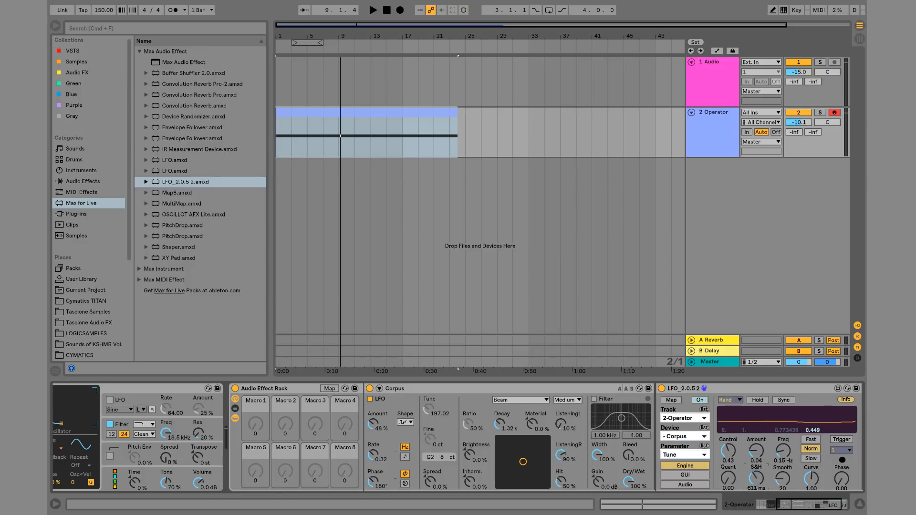
Set the LFO device's S&H to 0.50 ms and play the clip to hear the effect.
left_click_drag(756, 478, 757, 501)
key("space")
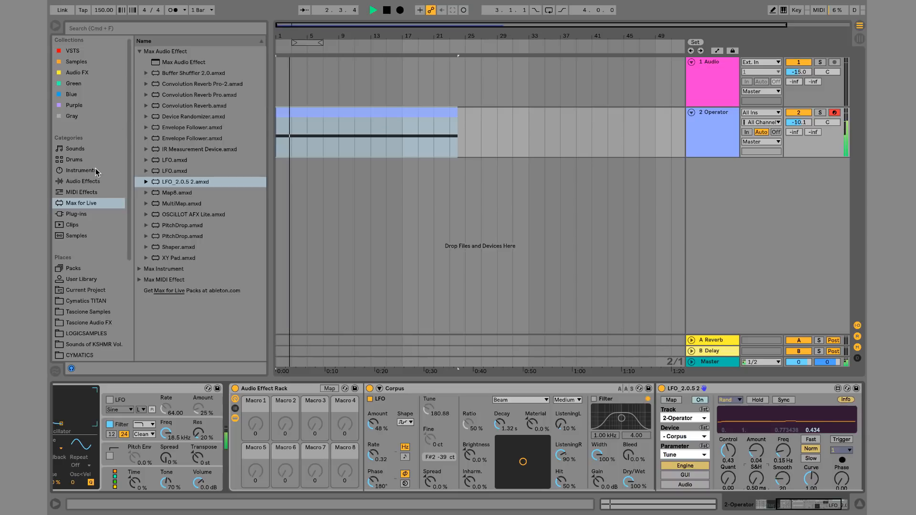
key("space")
Add the Multiband Compression preset of Multiband Dynamics after the rack.
left_click(95, 183)
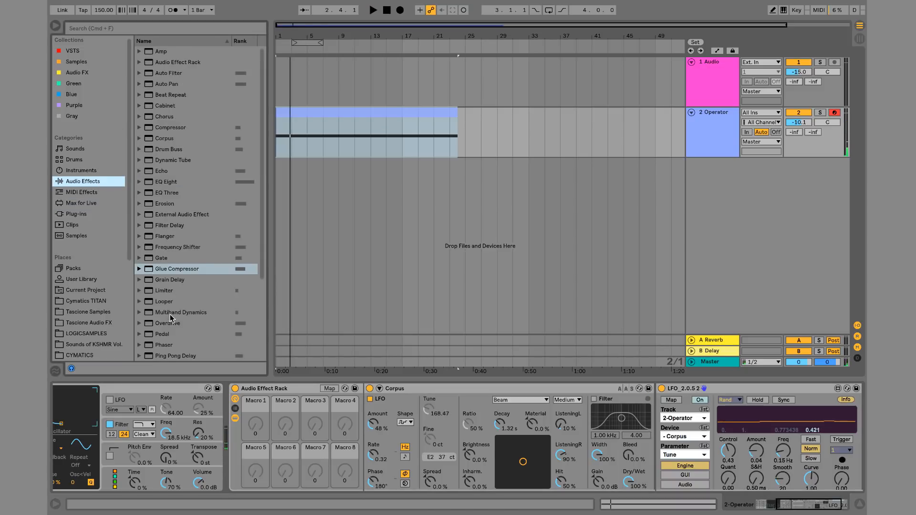
double_click(170, 314)
key("super+z")
left_click(139, 313)
scroll(176, 342, "down", 3)
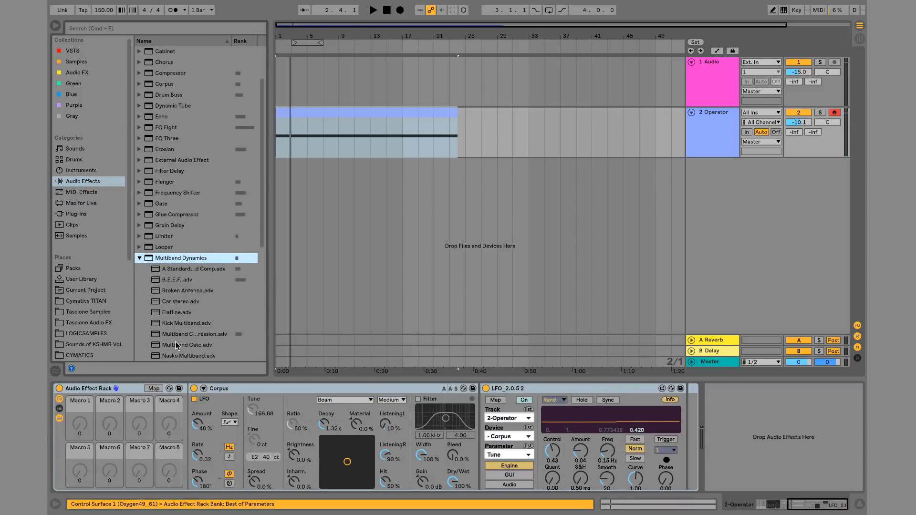
scroll(176, 342, "down", 1)
double_click(210, 326)
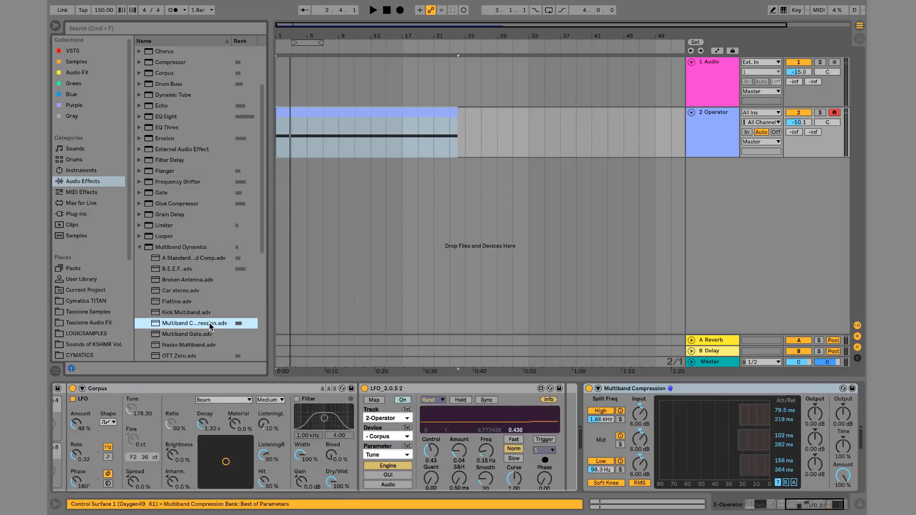
Lower the Multiband Compression's overall Output to -1.12 dB while the clip plays.
key("space")
left_click_drag(841, 417, 840, 421)
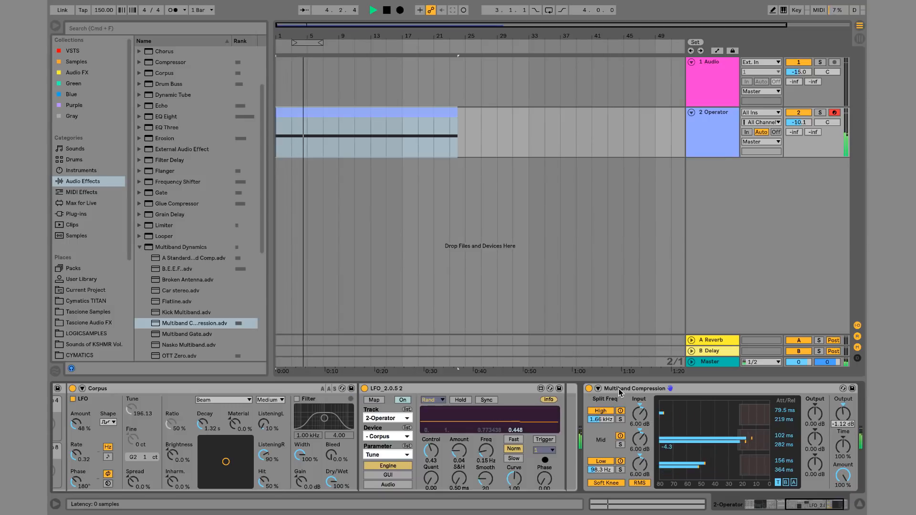
key("space")
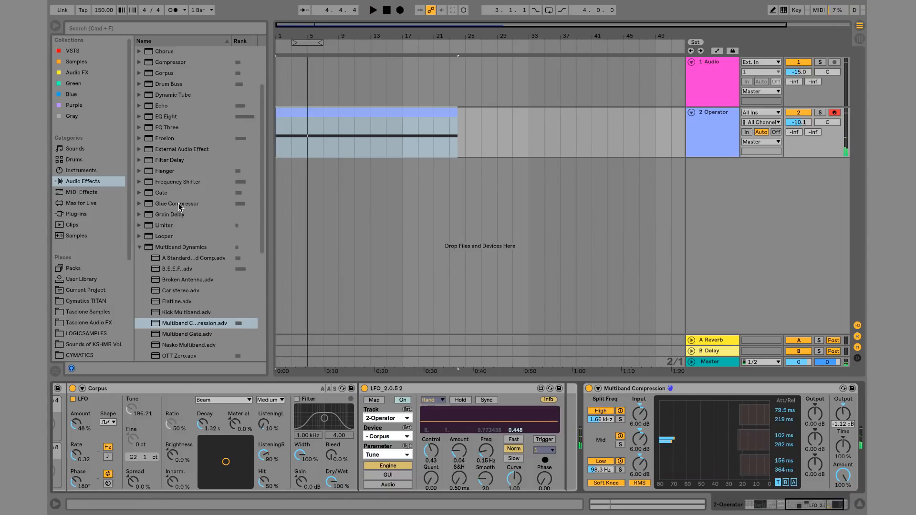
Set Corpus's Decay to 5.67 s and Material to 1.6 % during playback.
scroll(525, 458, "left", 4)
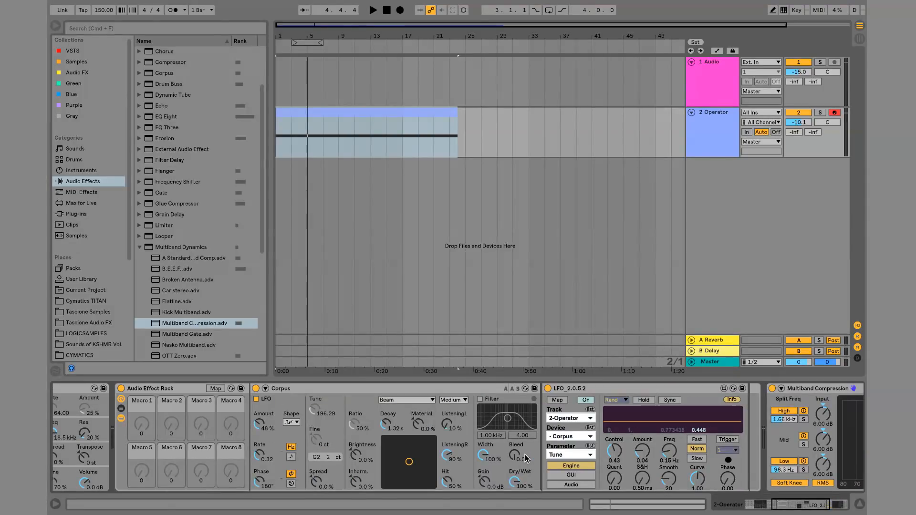
key("space")
left_click_drag(386, 424, 385, 402)
Audition Corpus's Plate, Membrane, String, Pipe and Tube resonators, and set the resonator type to Marimba.
left_click(405, 400)
left_click(402, 442)
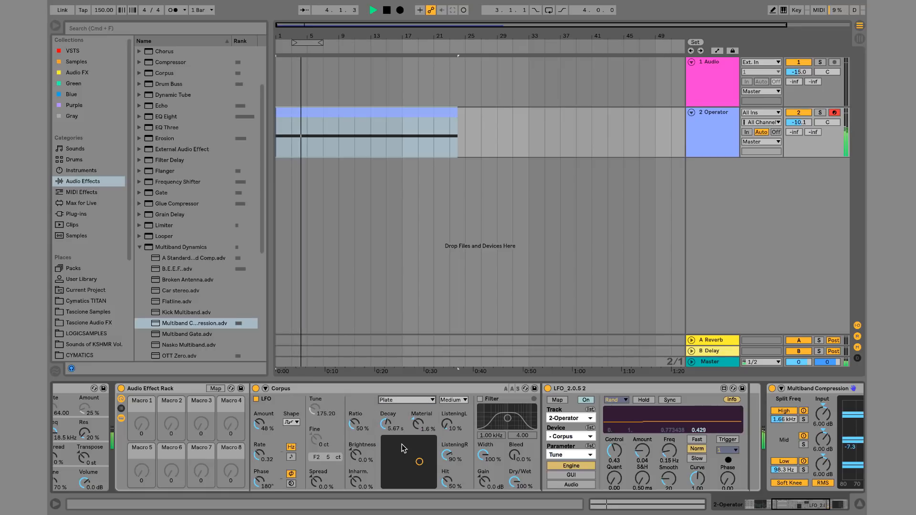
left_click(409, 402)
left_click(400, 434)
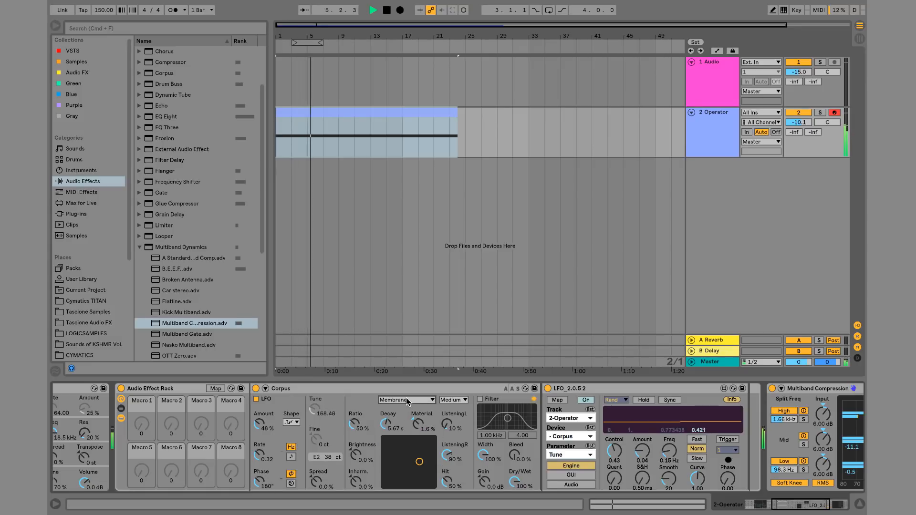
left_click(408, 401)
left_click(400, 426)
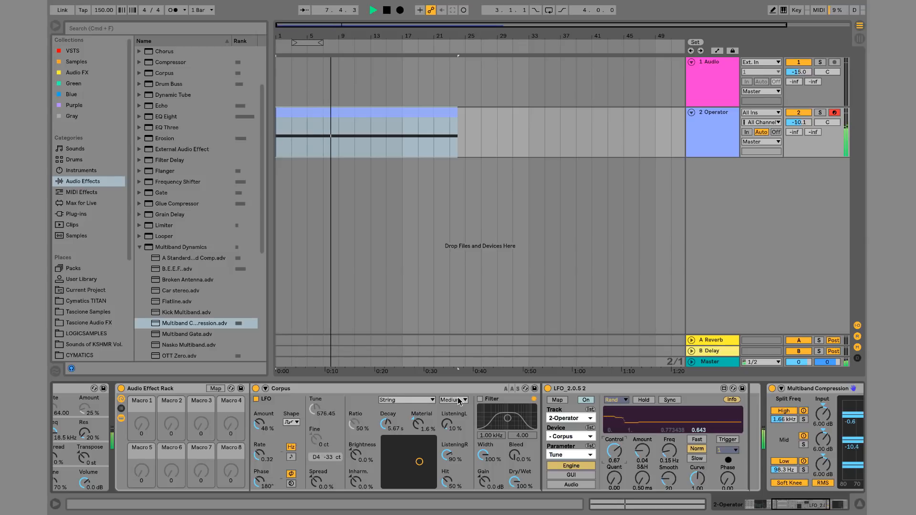
left_click(423, 401)
left_click(402, 453)
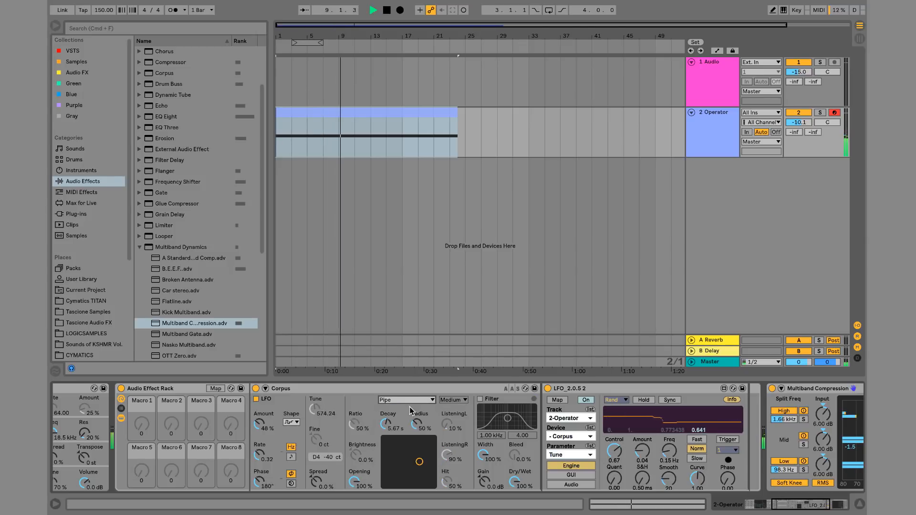
left_click(409, 401)
left_click(396, 460)
left_click(405, 400)
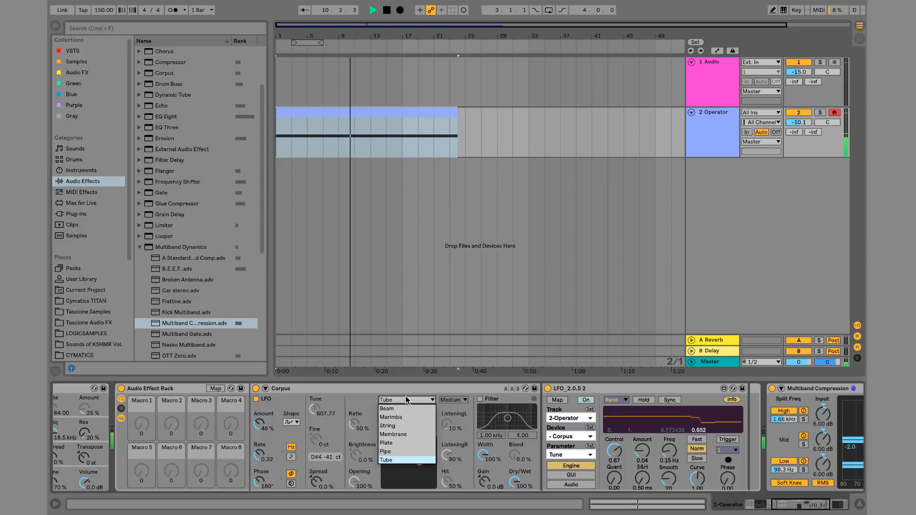
left_click(400, 418)
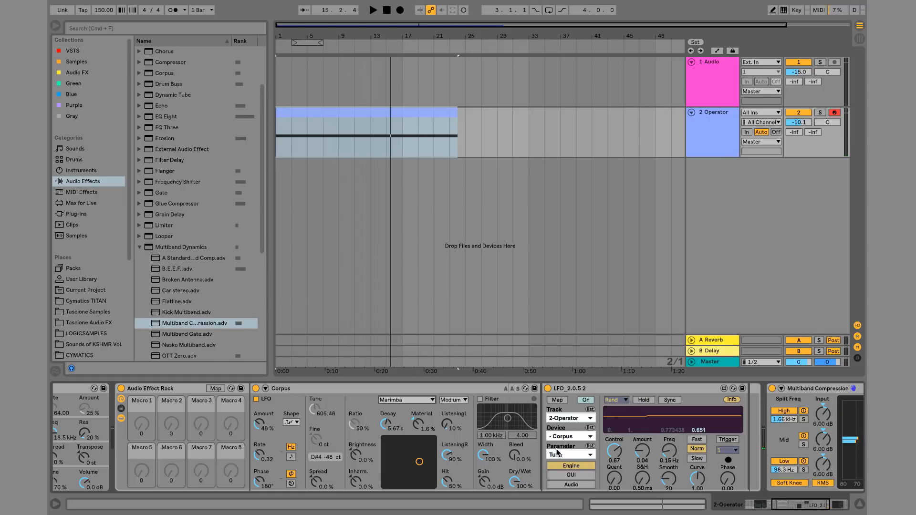
Map the LFO device's Control to Macro 1 of the rack and sweep that macro during playback.
left_click(319, 413)
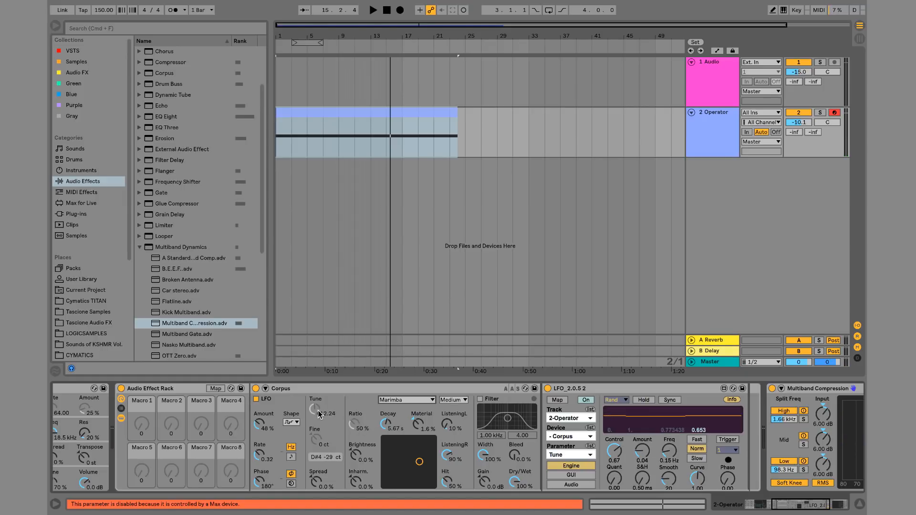
right_click(617, 458)
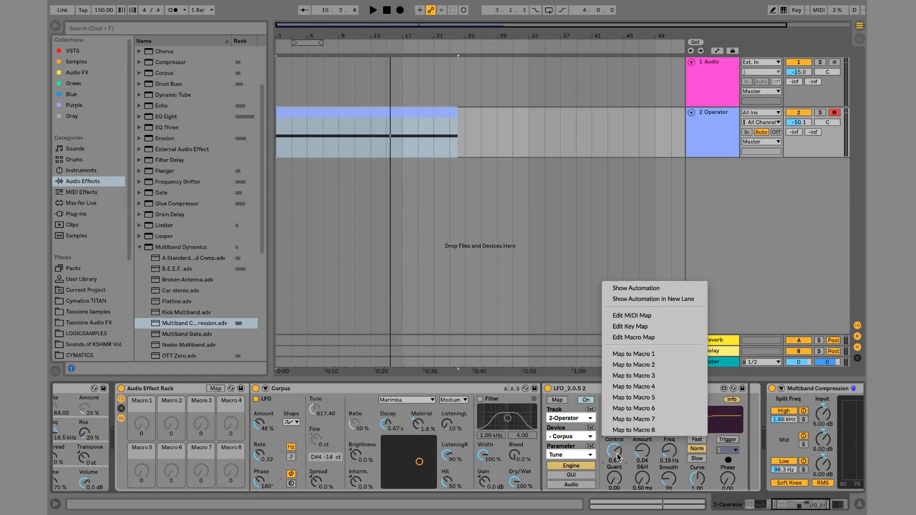
left_click(642, 352)
key("space")
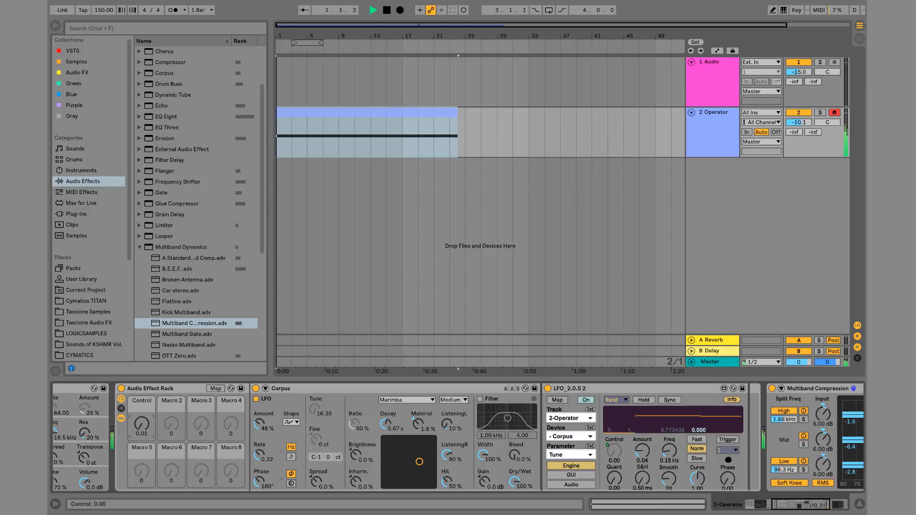
left_click_drag(142, 426, 142, 398)
Limit the Control macro mapping to a minimum of 0.63 and a maximum of 0.89, and play the clip.
left_click(215, 388)
key("space")
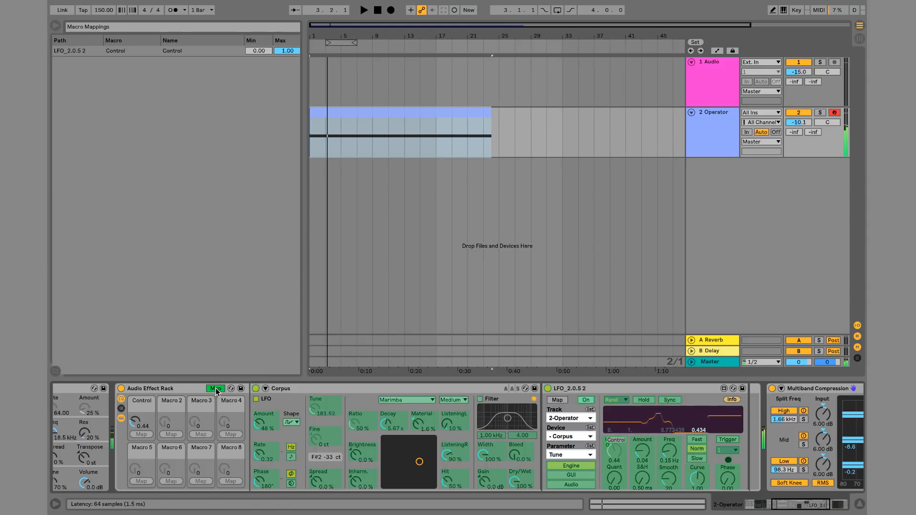
left_click(258, 51)
left_click_drag(258, 55, 290, 61)
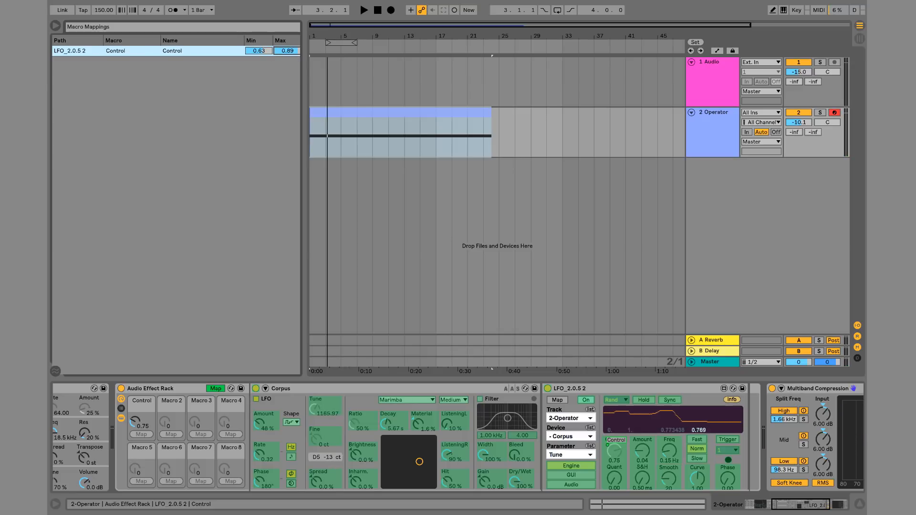
key("super+m")
key("space")
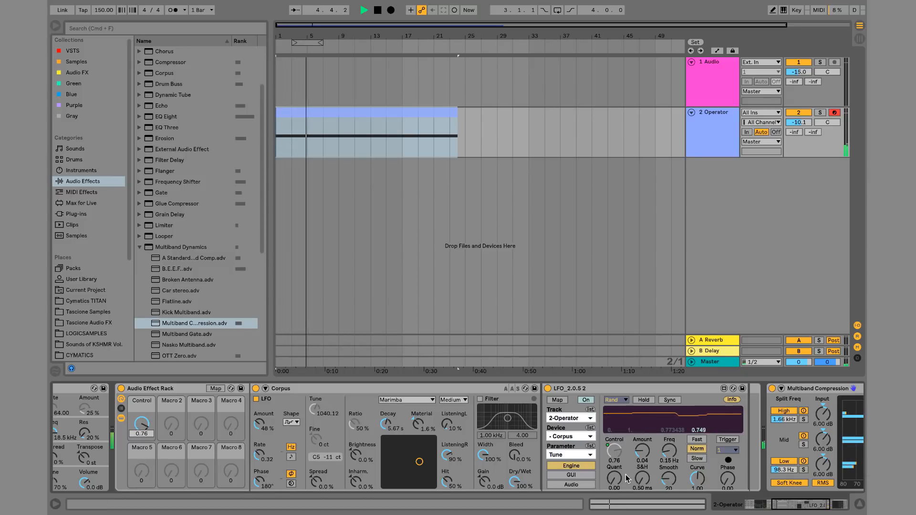
Duplicate the LFO_2.0.5 2 device and map the copy to Corpus's LFO Amount.
left_click(618, 389)
key("super+d")
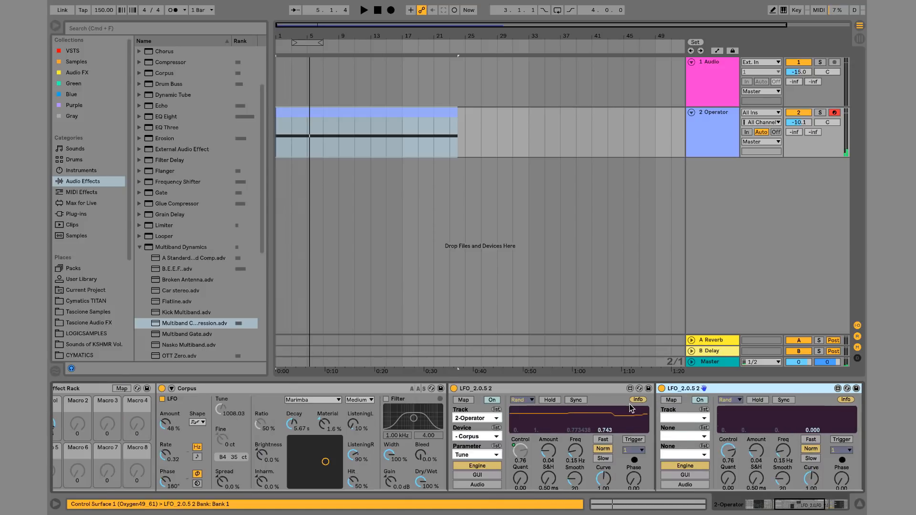
left_click(672, 400)
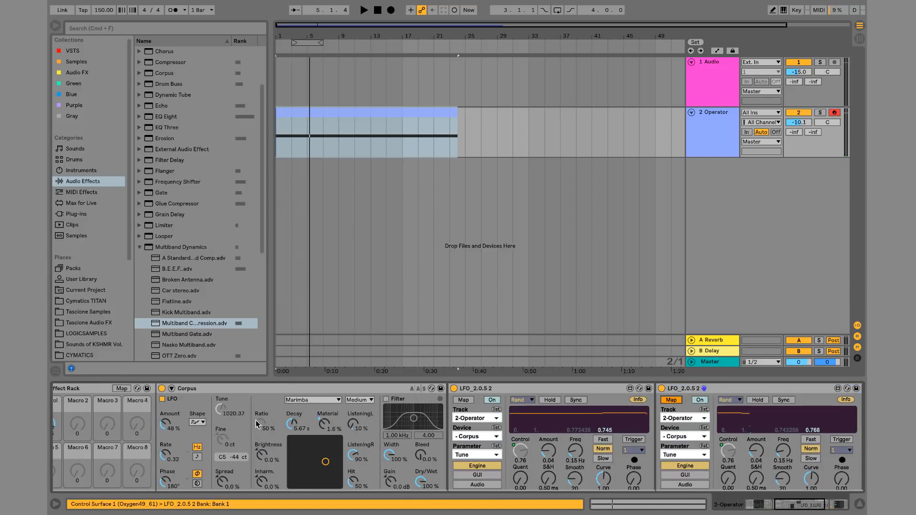
left_click(169, 429)
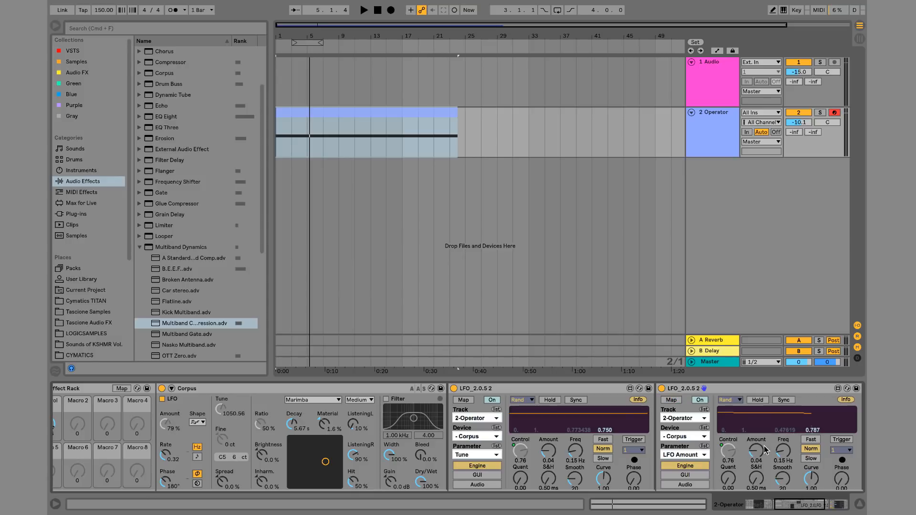
Unmap the second LFO's Control from the macro, and set its Control to 0.51 and Amount to 0.50.
right_click(734, 456)
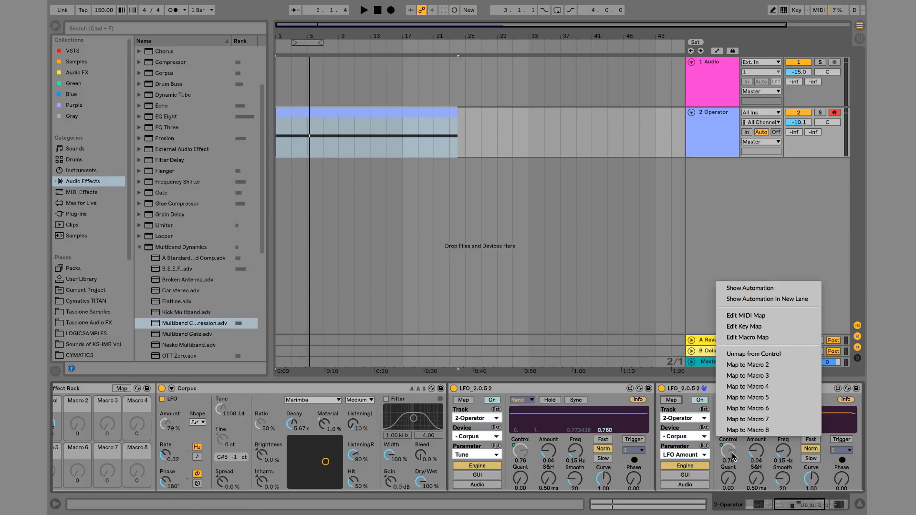
left_click(746, 355)
key("space")
left_click_drag(726, 465, 725, 477)
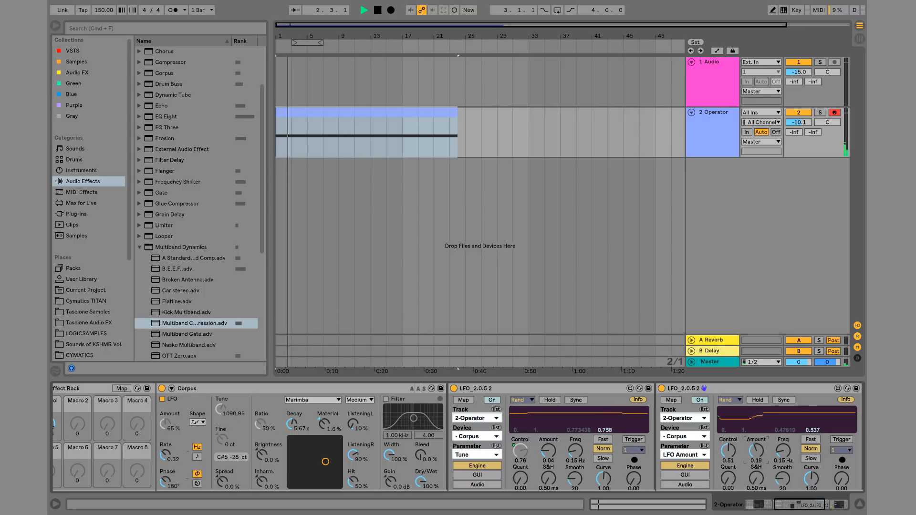
left_click_drag(759, 457, 759, 431)
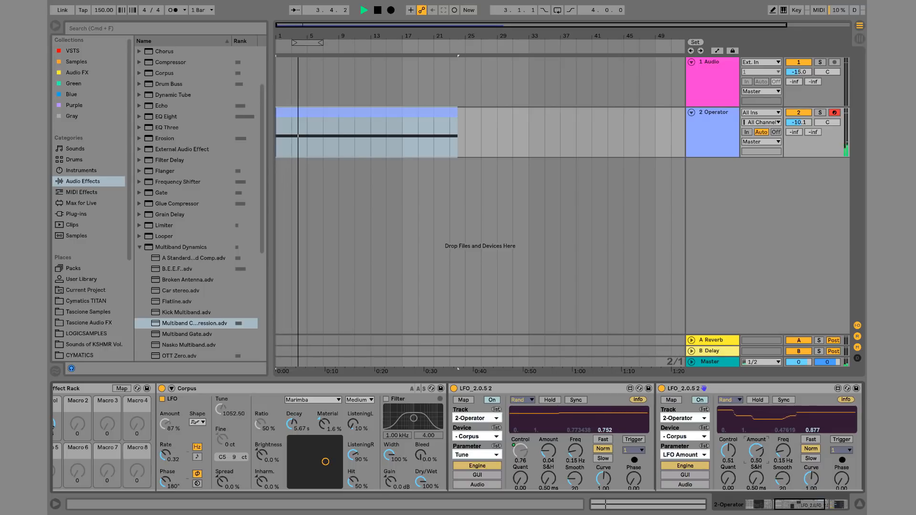
Raise Corpus's LFO Rate to 1.47, remap the second LFO device to that Rate, and play the clip.
left_click_drag(163, 455, 163, 435)
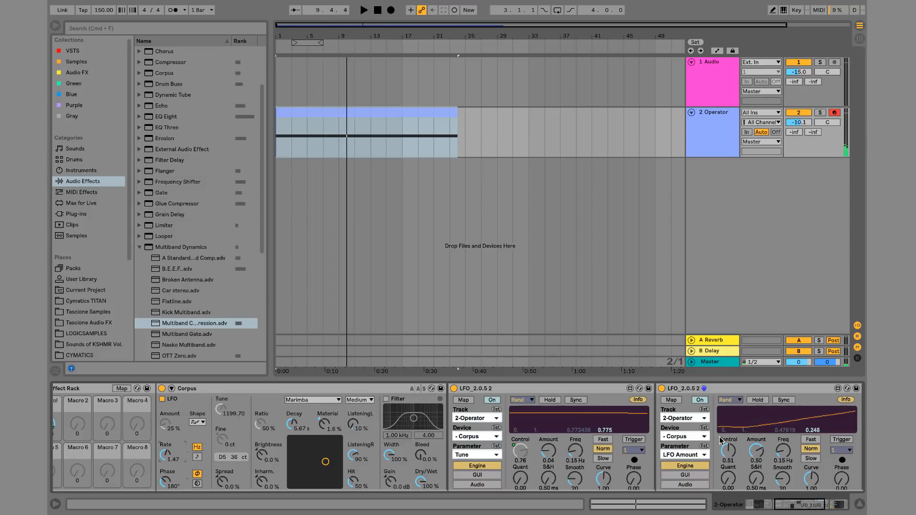
left_click(672, 399)
left_click(167, 459)
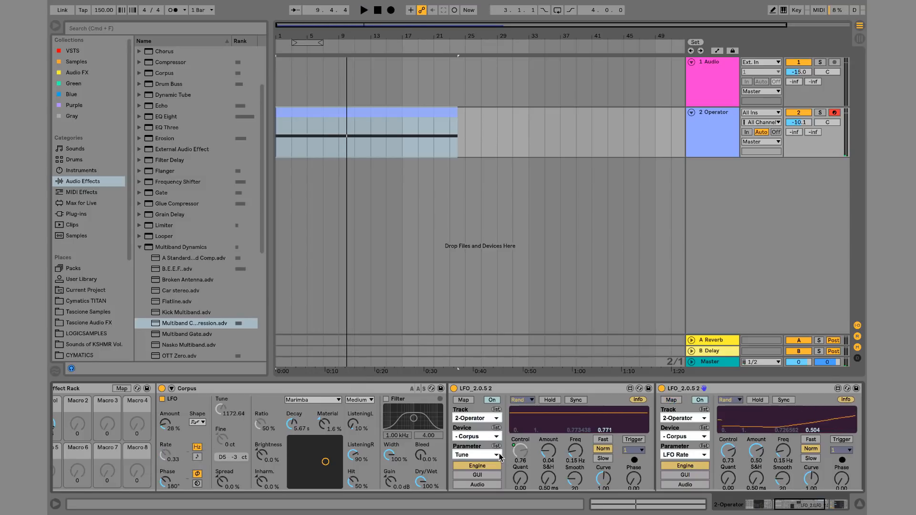
key("space")
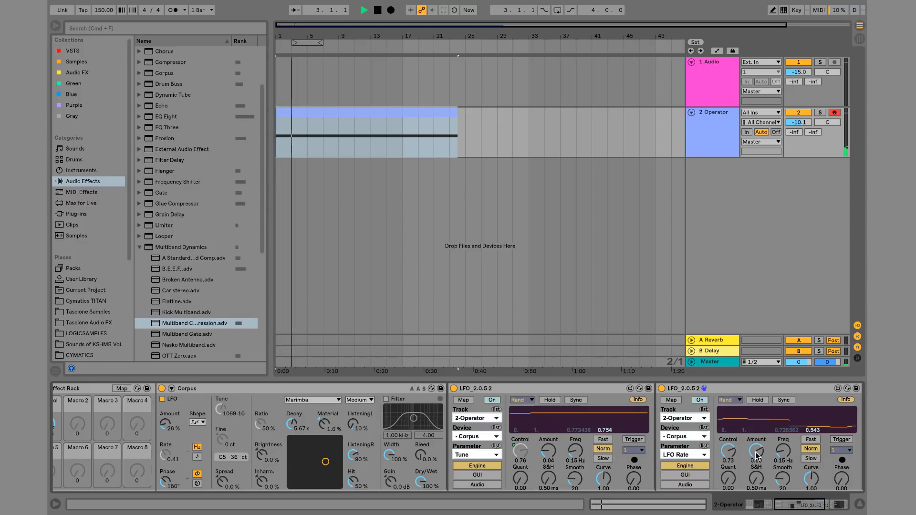
right_click(785, 452)
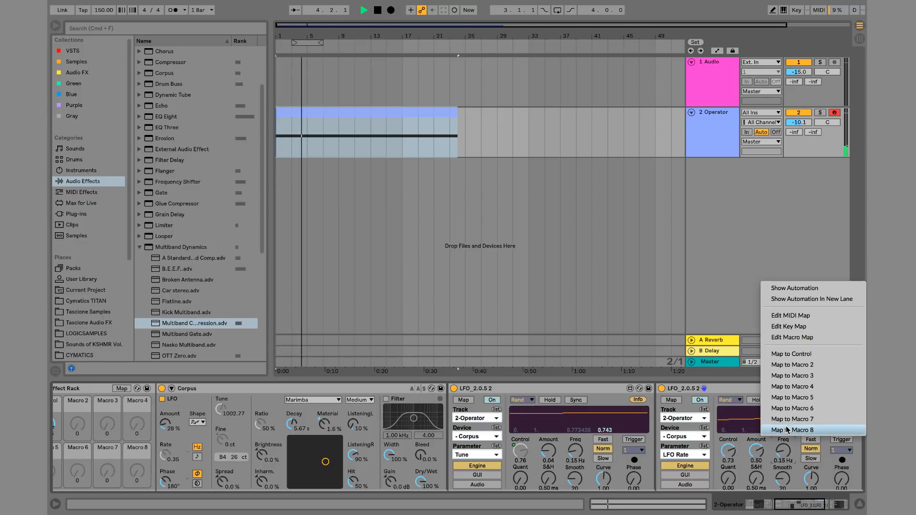
left_click(789, 429)
right_click(785, 451)
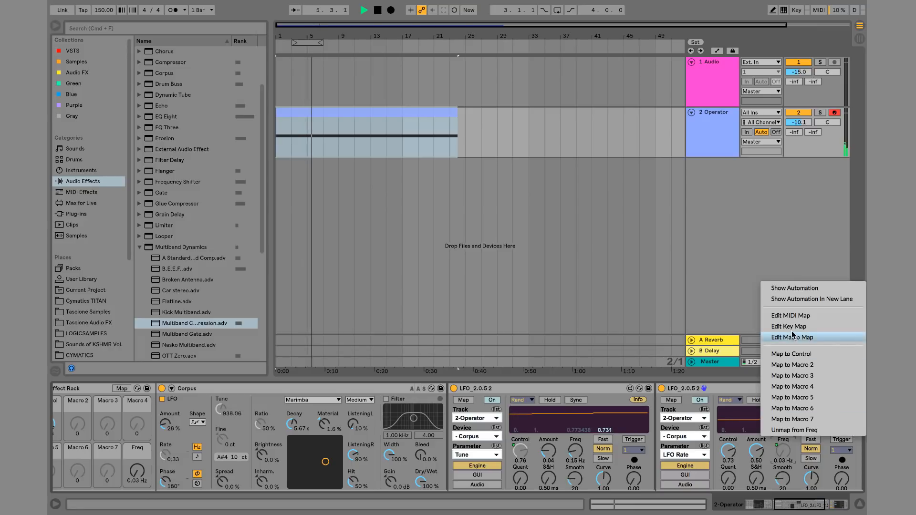
left_click(794, 430)
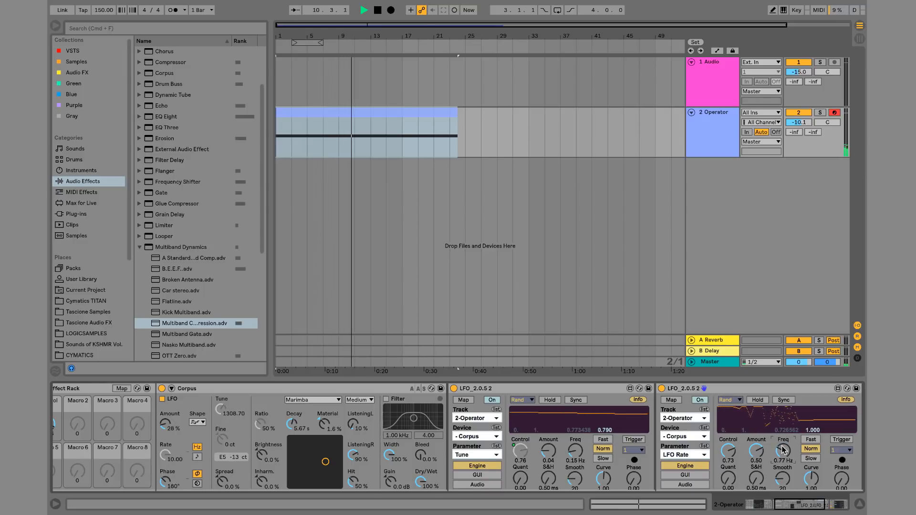
Set the second LFO's Amount to 0.13 and Freq to 0.47 Hz, and Corpus's Decay to 5.84 s.
left_click_drag(757, 450, 757, 453)
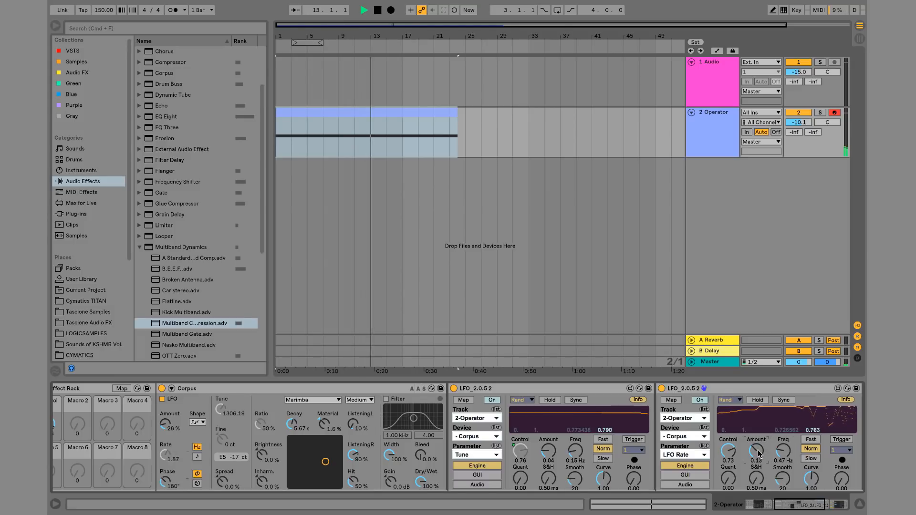
scroll(758, 451, "left", 5)
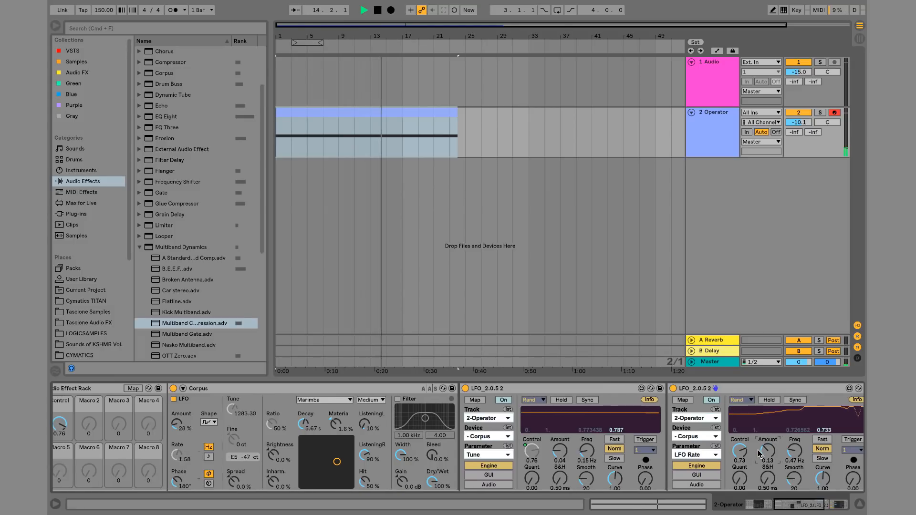
scroll(758, 451, "right", 1)
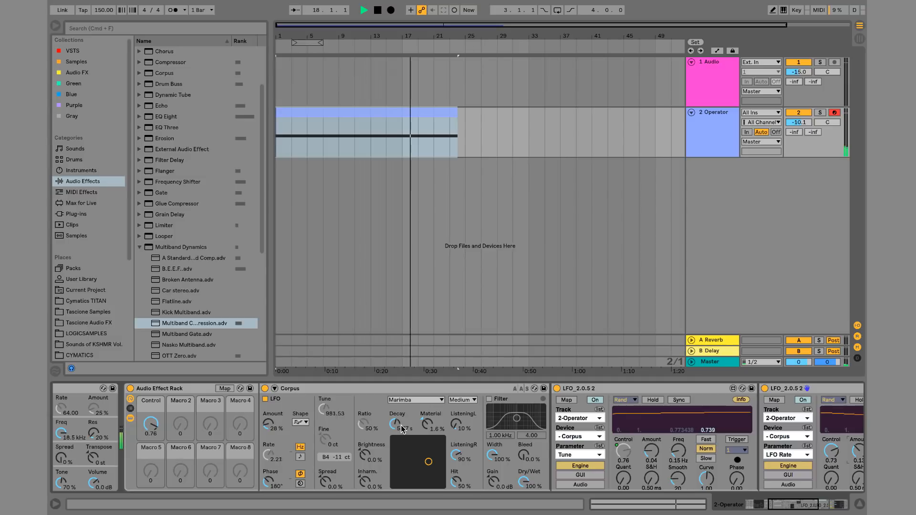
mouse_move(400, 424)
left_mouse_down()
mouse_move(400, 443)
mouse_move(400, 424)
left_mouse_up()
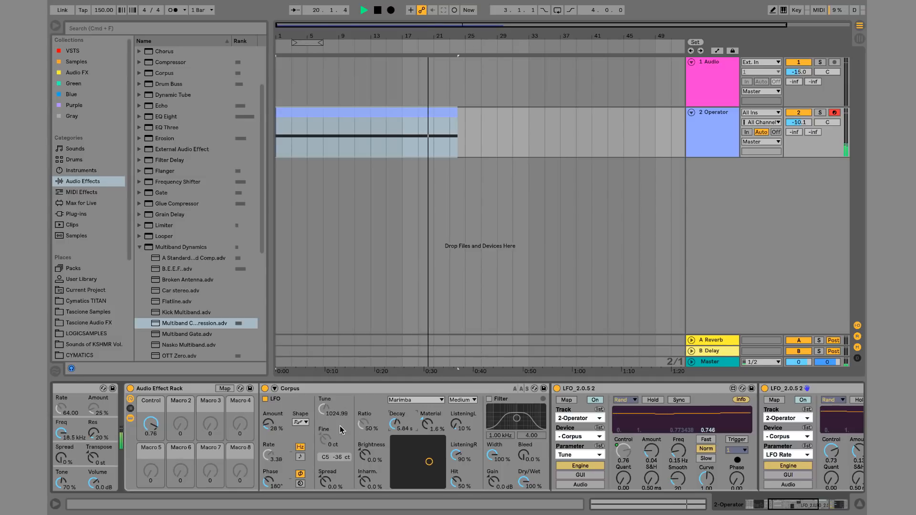
Restart playback of the clip and set Corpus's LFO Shape to the second-to-last waveform.
left_click(301, 422)
left_click(302, 481)
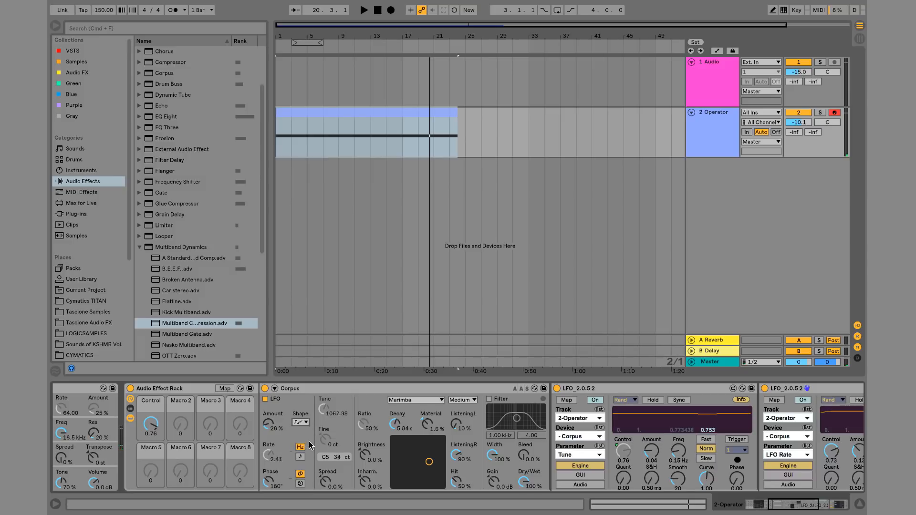
key("space")
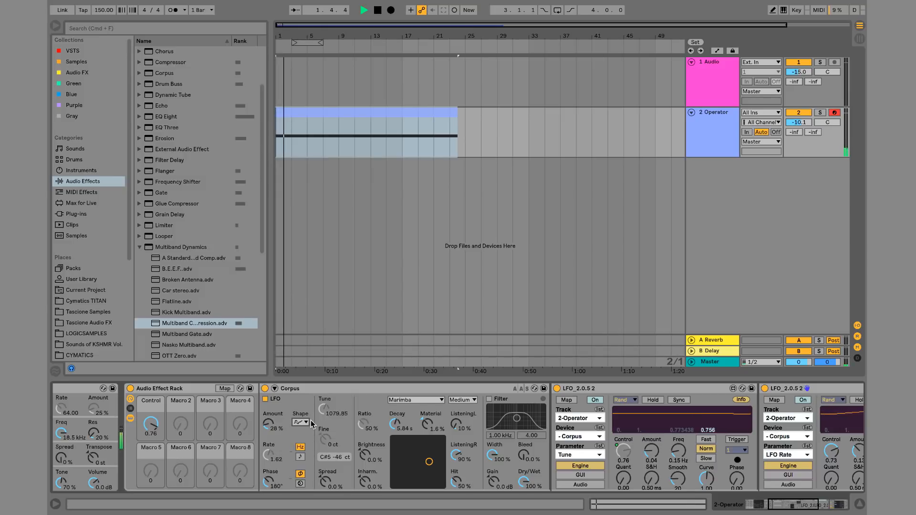
left_click(302, 422)
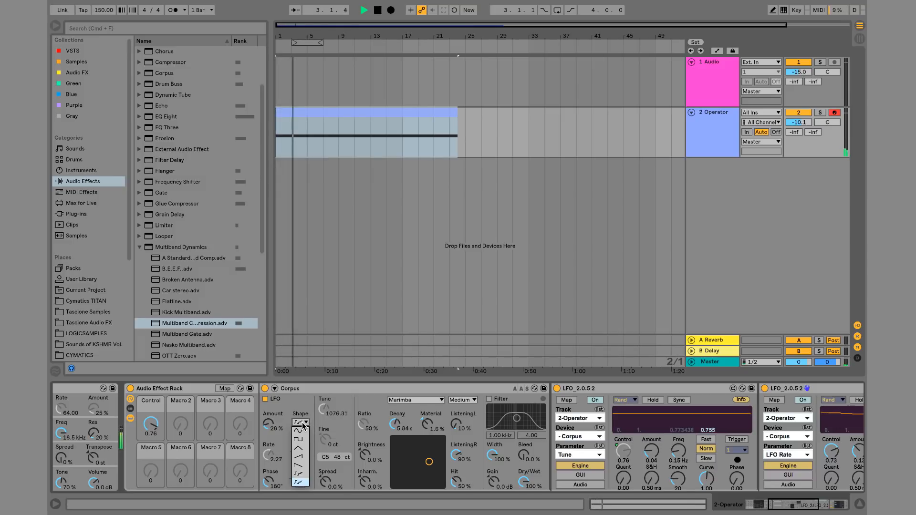
left_click(303, 475)
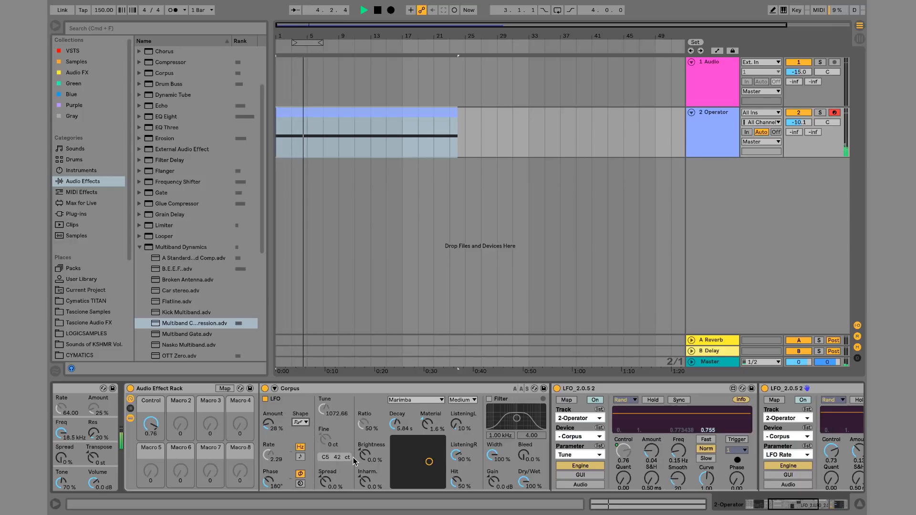
Set Corpus's Brightness to 7.9 % and enable its Filter at 4.70 kHz with a bandwidth of 4.88.
mouse_move(354, 461)
left_mouse_down()
mouse_move(354, 434)
mouse_move(363, 464)
left_mouse_up()
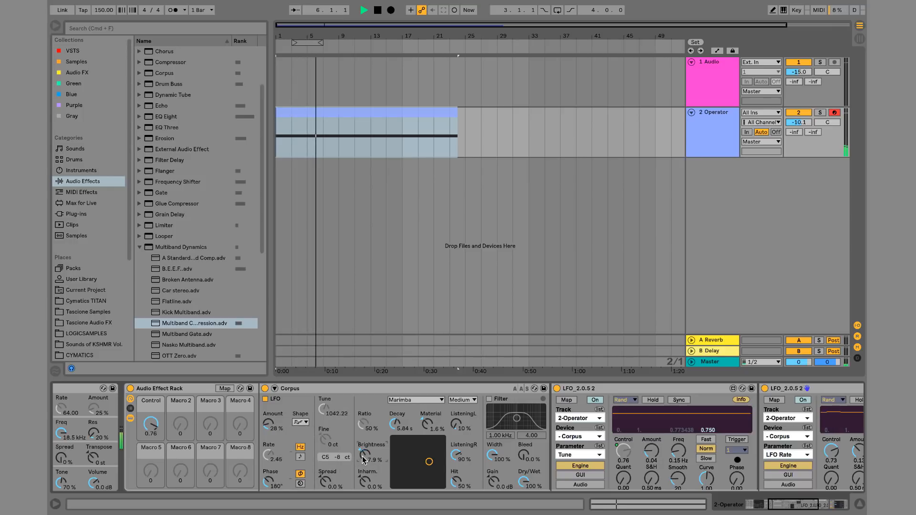
left_click(489, 399)
mouse_move(516, 417)
left_mouse_down()
mouse_move(513, 409)
mouse_move(531, 417)
left_mouse_up()
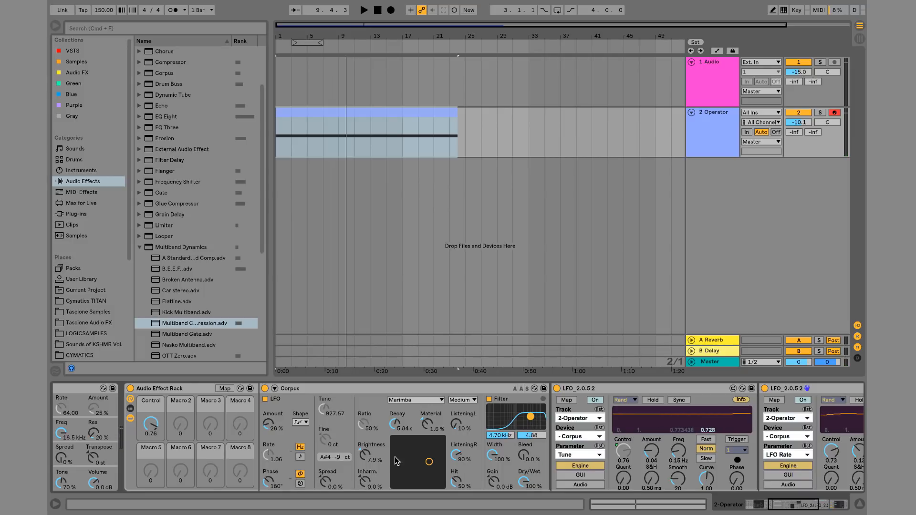
Lower the rack's Control macro to 0.67 and raise Corpus's LFO Amount to 93 % while the clip plays.
scroll(395, 457, "right", 10)
scroll(394, 456, "left", 15)
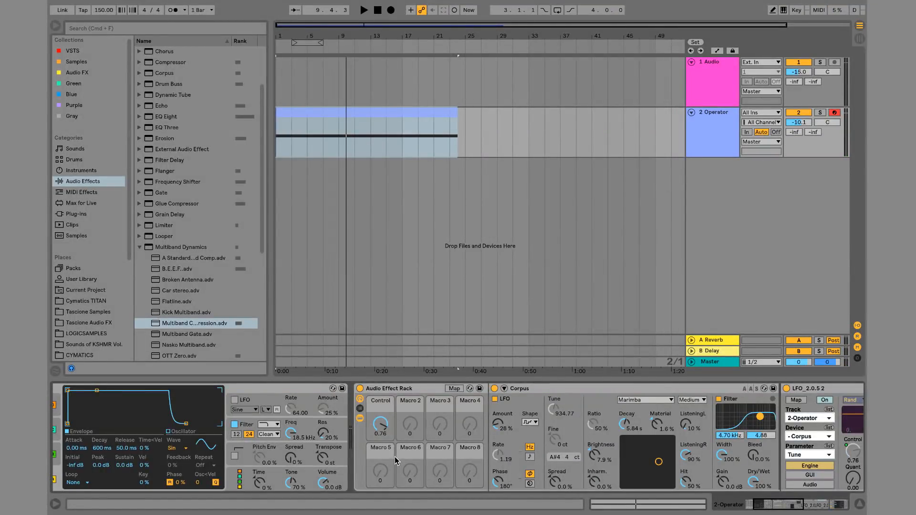
left_click(380, 424)
key("space")
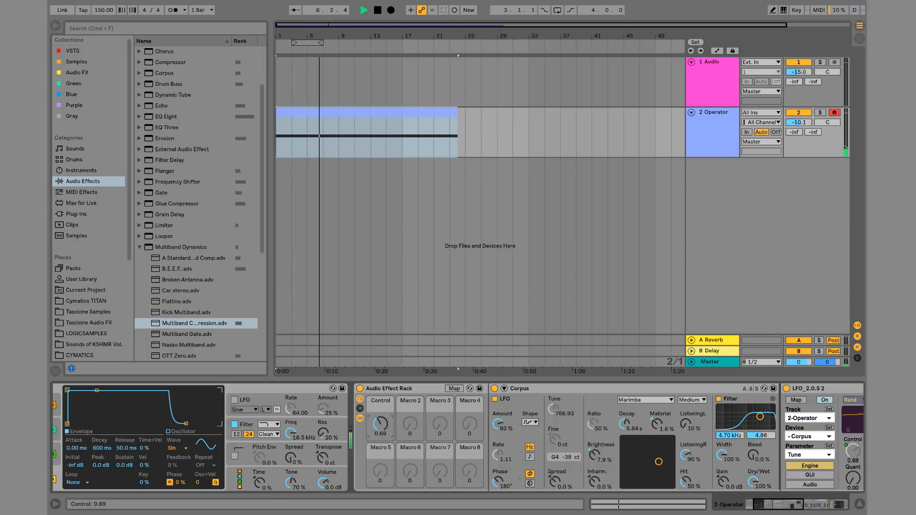
left_click_drag(380, 423, 379, 427)
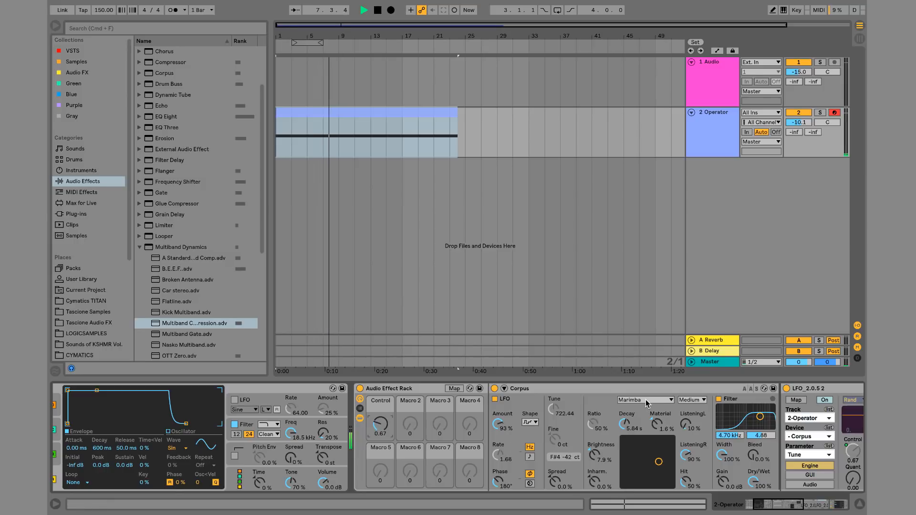
Set Corpus's quality to Full, with Decay at 18.9 s, Material at 75 % and Hit at 85 %.
left_click(692, 400)
left_click(694, 437)
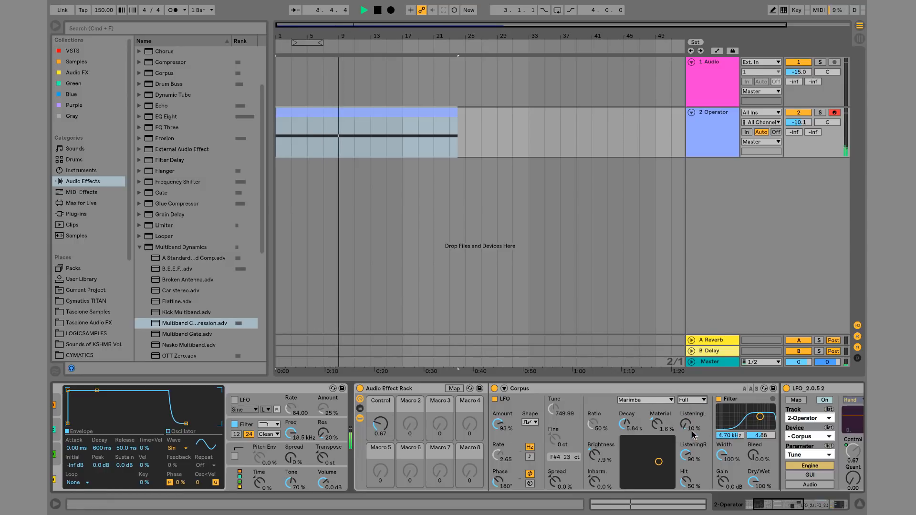
left_click_drag(686, 481, 668, 445)
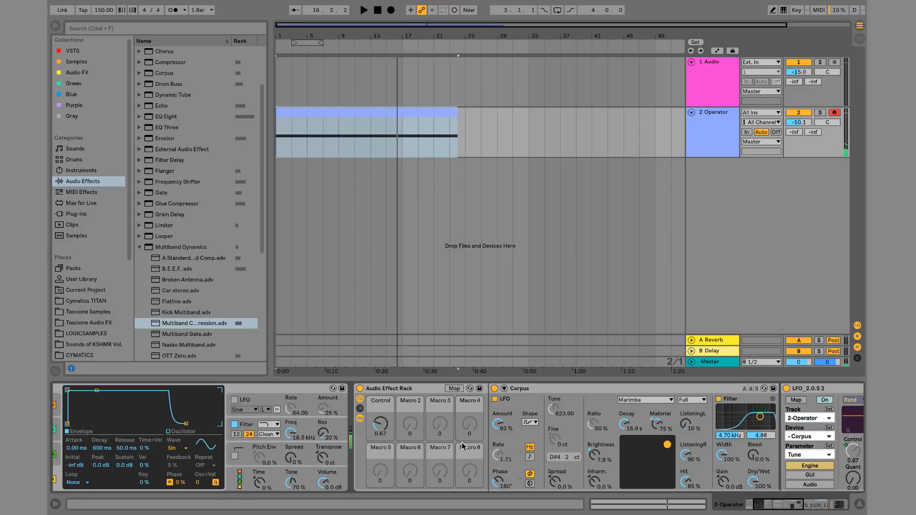
Fold the Corpus, both LFO_2.0.5 2 devices and Multiband Compression in the device chain.
scroll(462, 447, "right", 5)
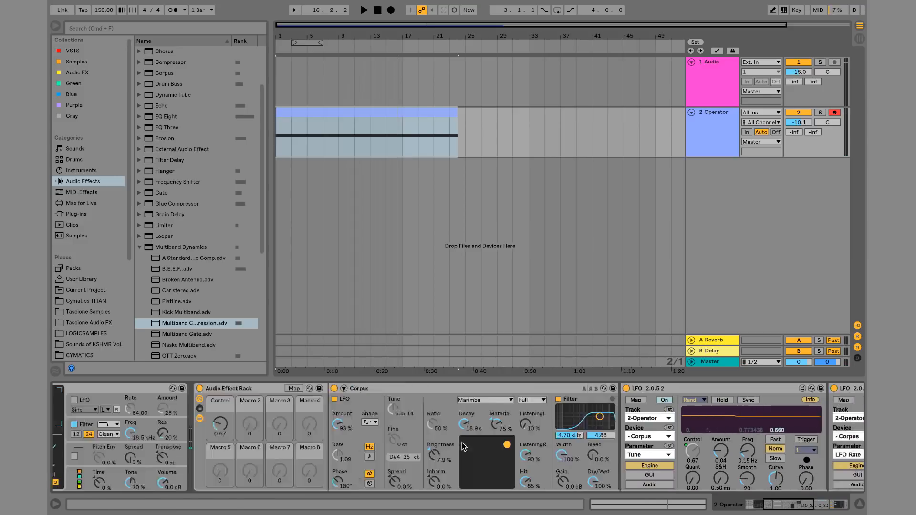
double_click(386, 387)
double_click(431, 386)
double_click(434, 387)
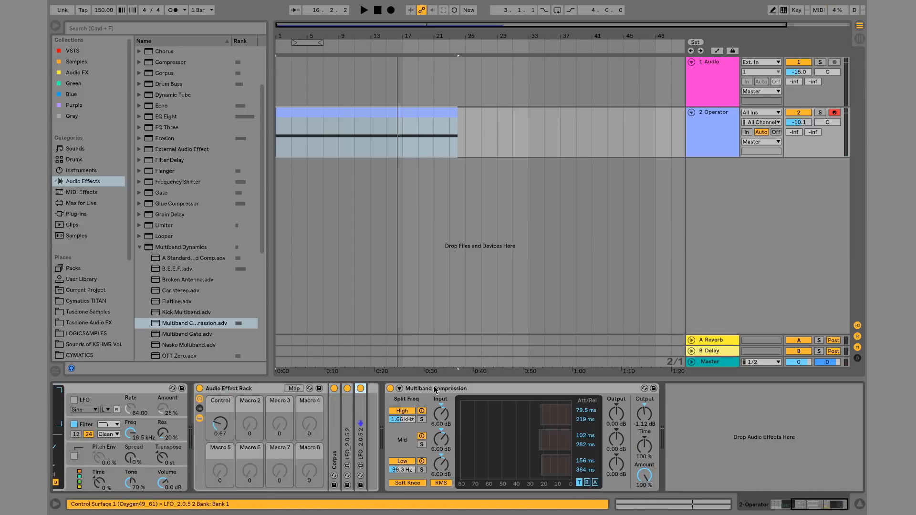
double_click(435, 389)
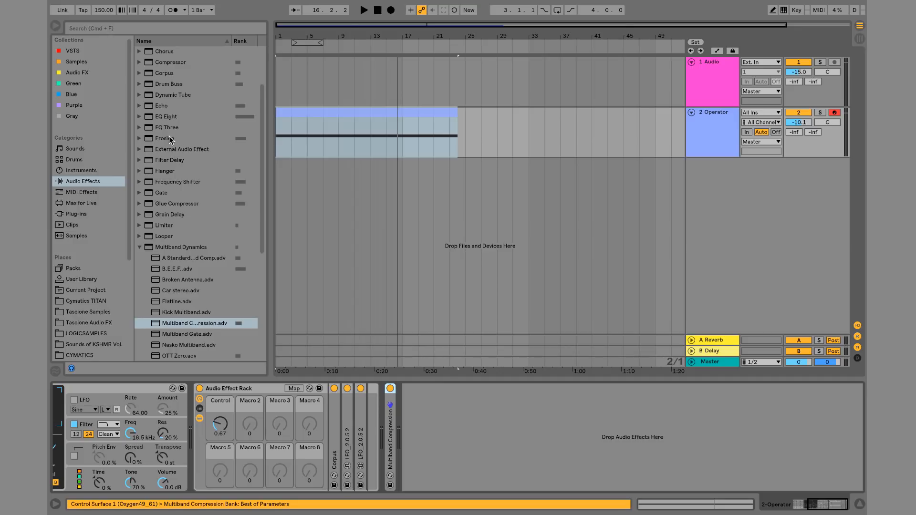
Add Grain Delay before Multiband Compression, group it into an Audio Effect Rack and show the rack's macros.
left_click_drag(168, 218, 385, 392)
key("super+g")
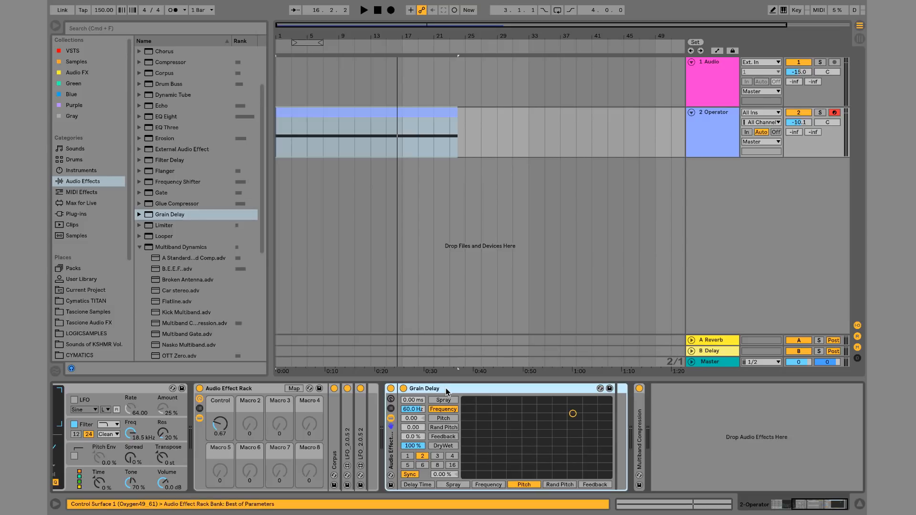
left_click(391, 399)
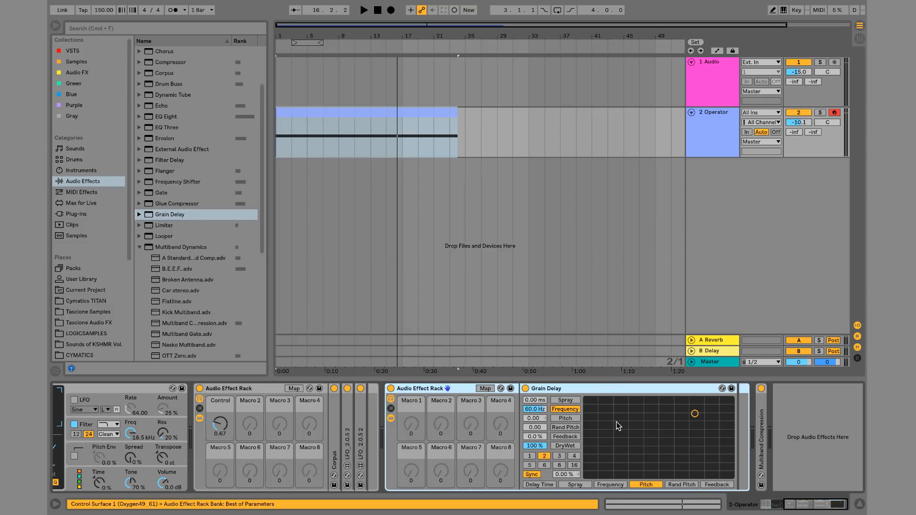
Play the clip and set Grain Delay's Feedback to 47 %, Rand Pitch to 56.8 and DryWet to 38 %.
key("space")
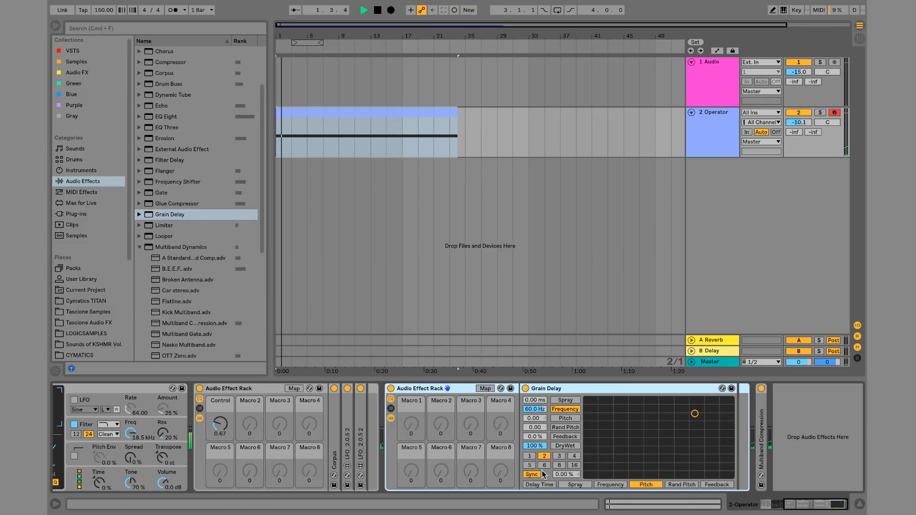
left_click_drag(535, 436, 535, 395)
left_click(562, 428)
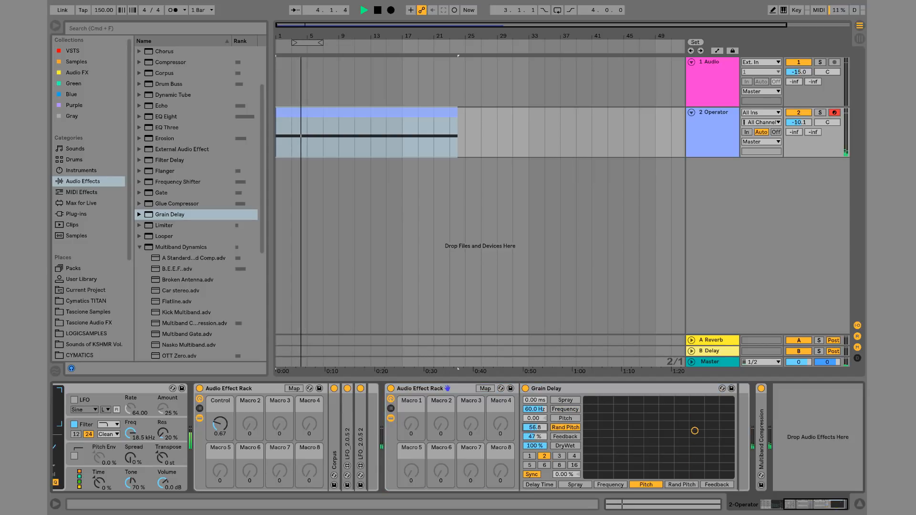
left_click_drag(539, 446, 538, 477)
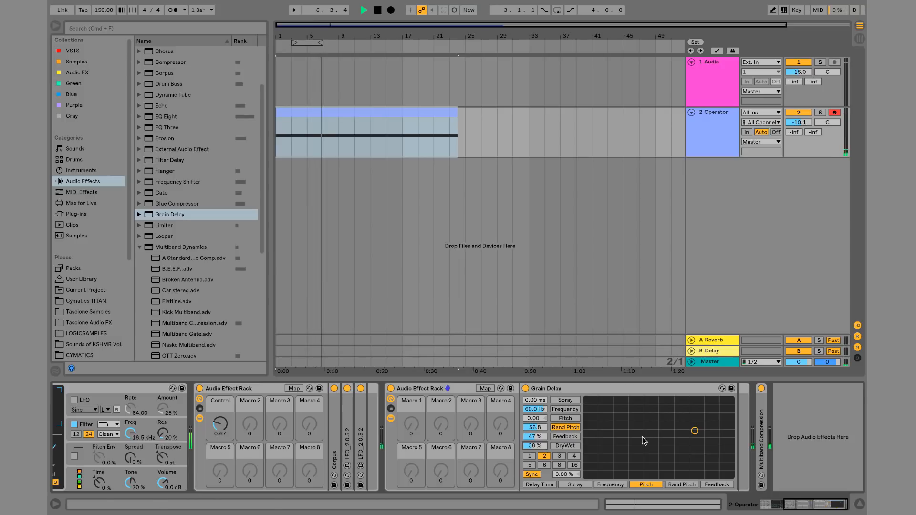
Add the Max for Live device LFO_2.0.5 2 after Grain Delay and map it to Grain Delay's Feedback.
left_click(94, 192)
left_click(91, 205)
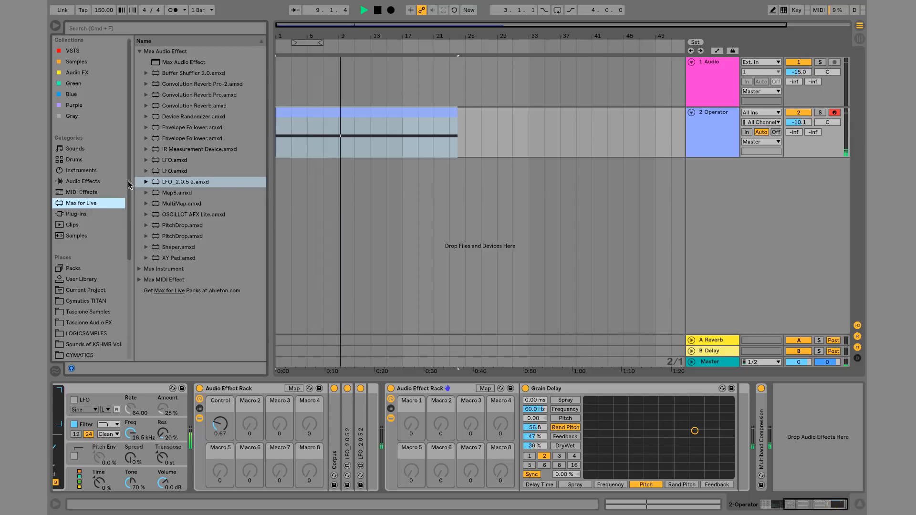
left_click(180, 183)
key("Return")
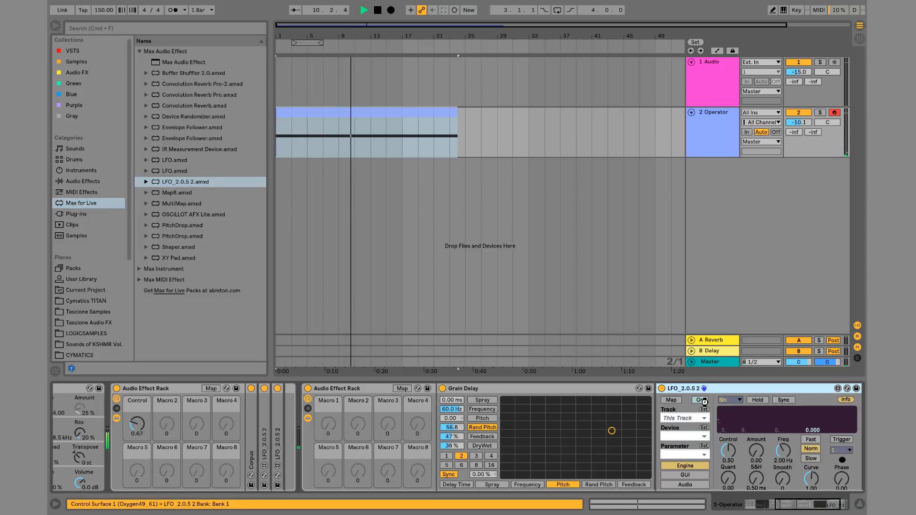
left_click(671, 399)
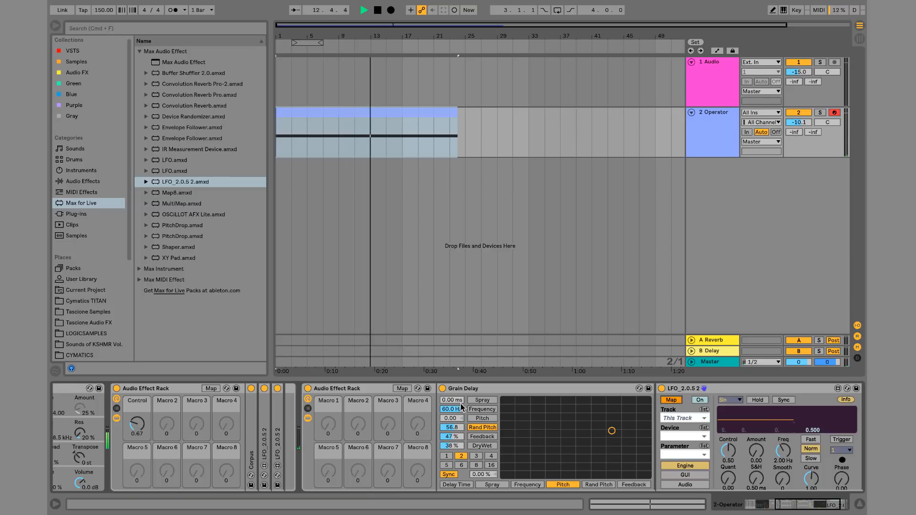
left_click(461, 436)
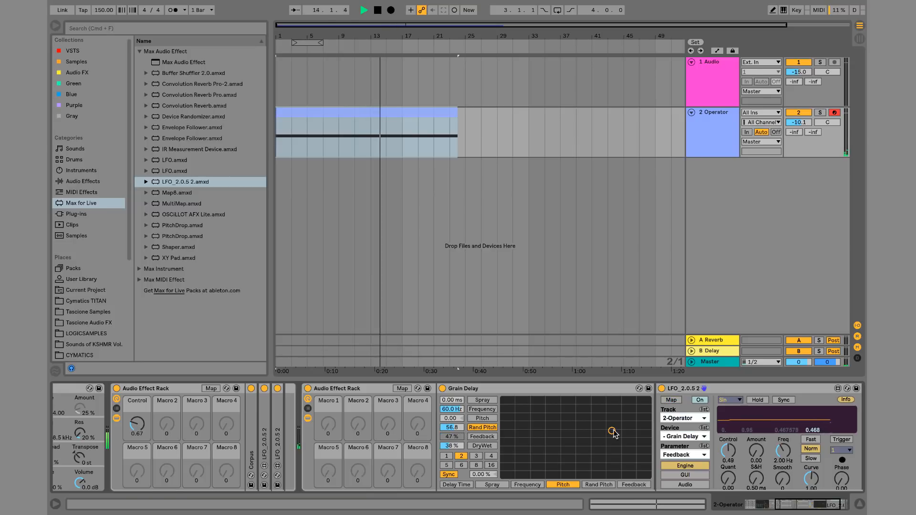
Set the Feedback LFO's waveform to Rand and its Amount to 0.39.
left_click_drag(756, 451, 756, 441)
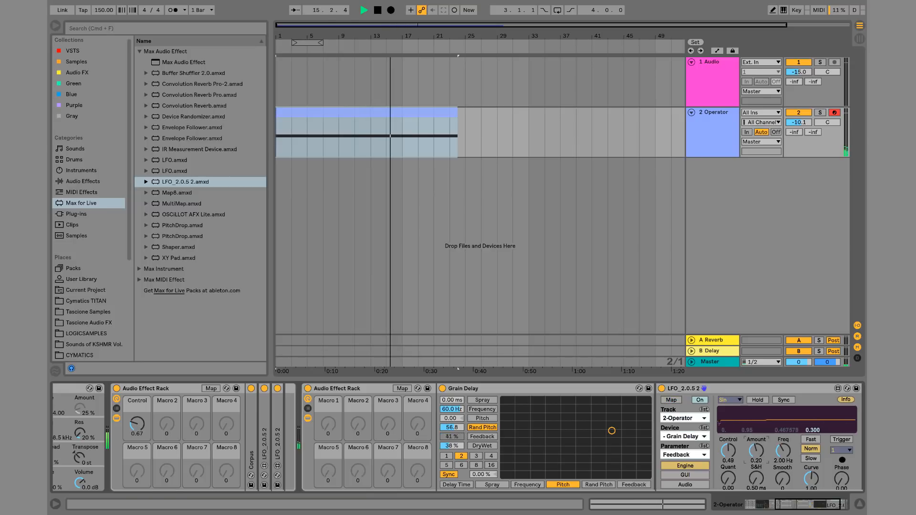
left_click(730, 400)
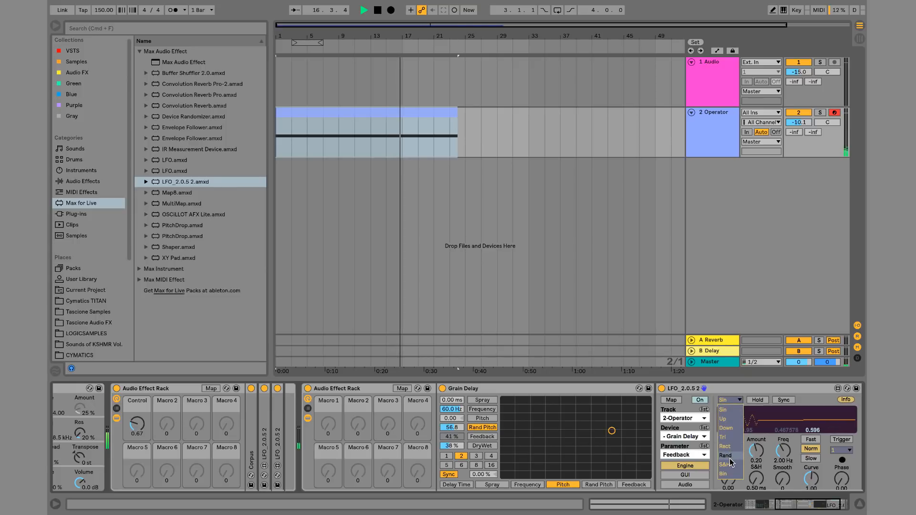
left_click(729, 457)
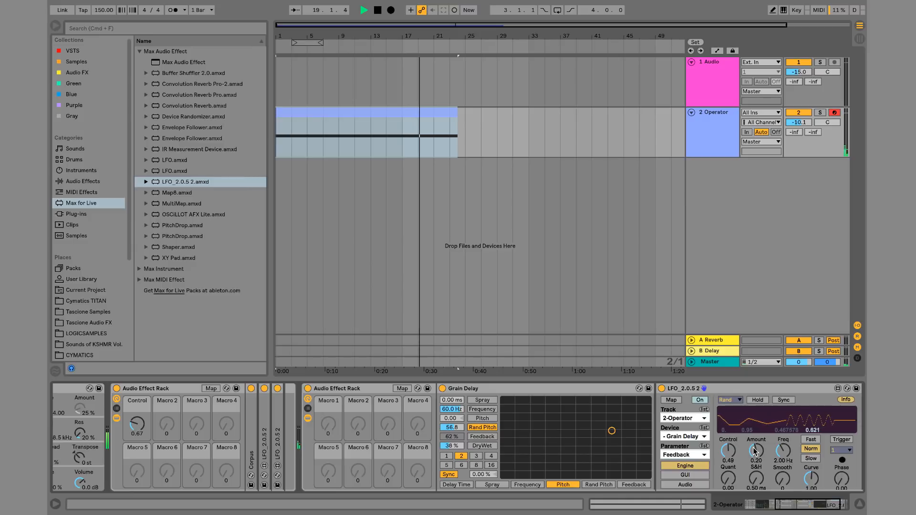
mouse_move(755, 451)
left_mouse_down()
mouse_move(756, 438)
mouse_move(756, 453)
left_mouse_up()
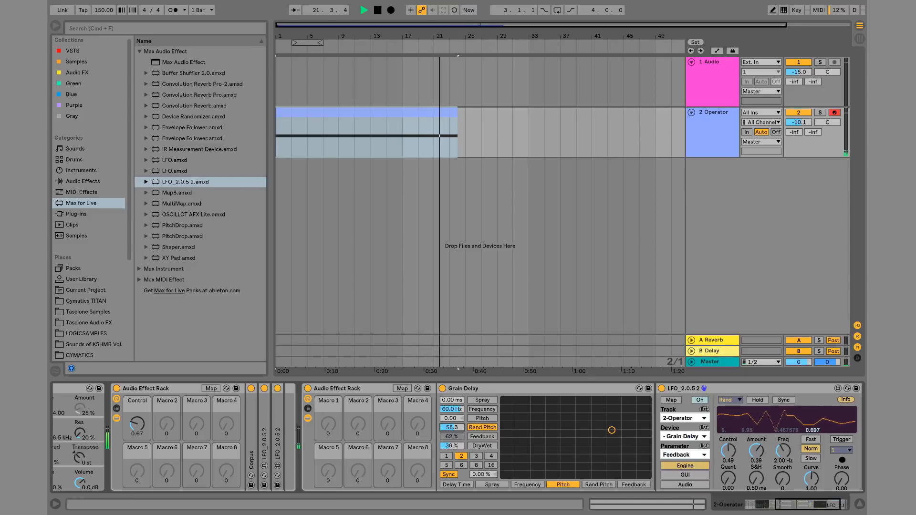
Map Grain Delay's Rand Pitch, DryWet and Spray to Macro 1 of its rack.
right_click(457, 426)
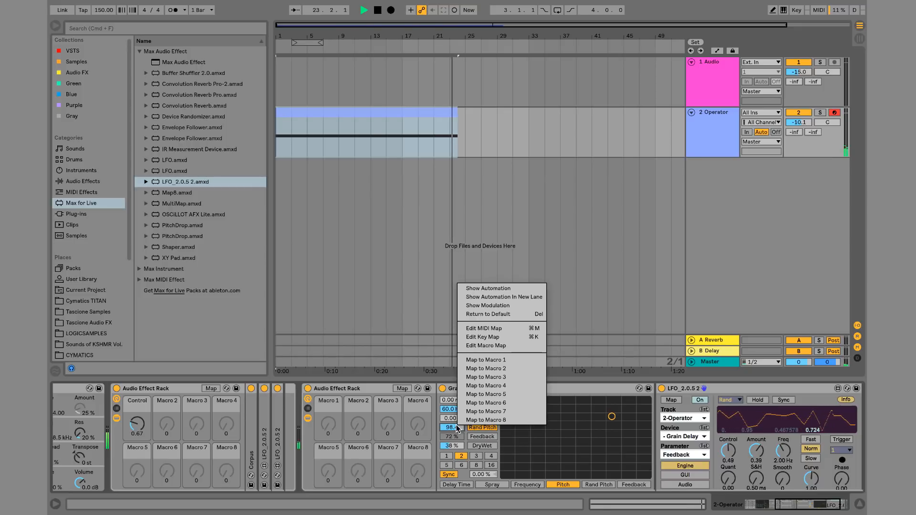
left_click(493, 361)
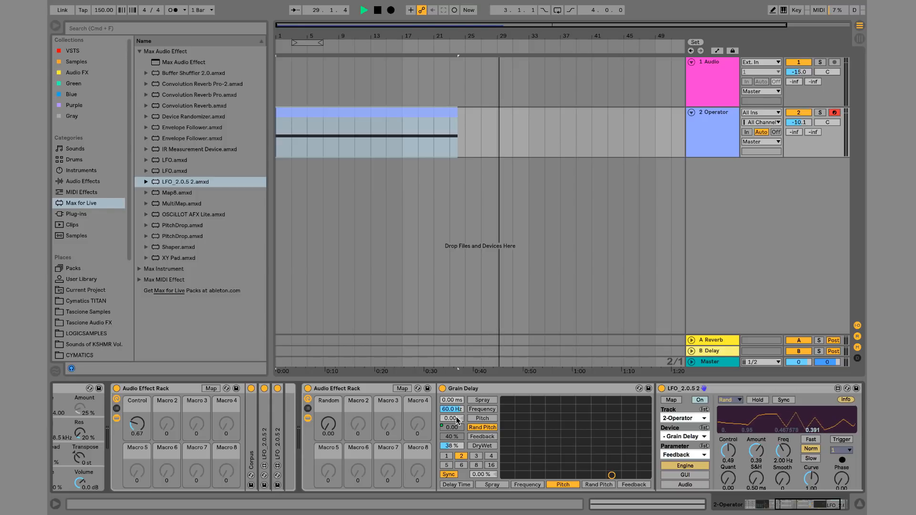
right_click(457, 448)
left_click(494, 380)
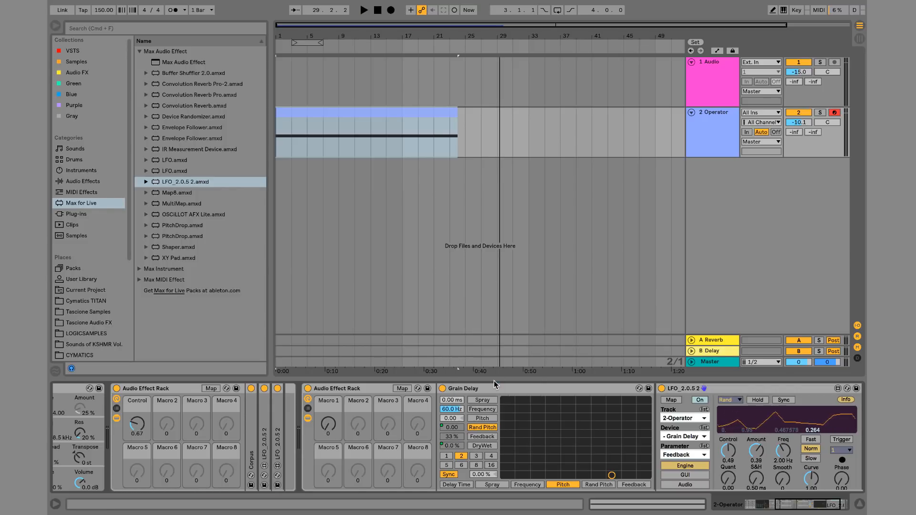
right_click(457, 403)
left_click(491, 338)
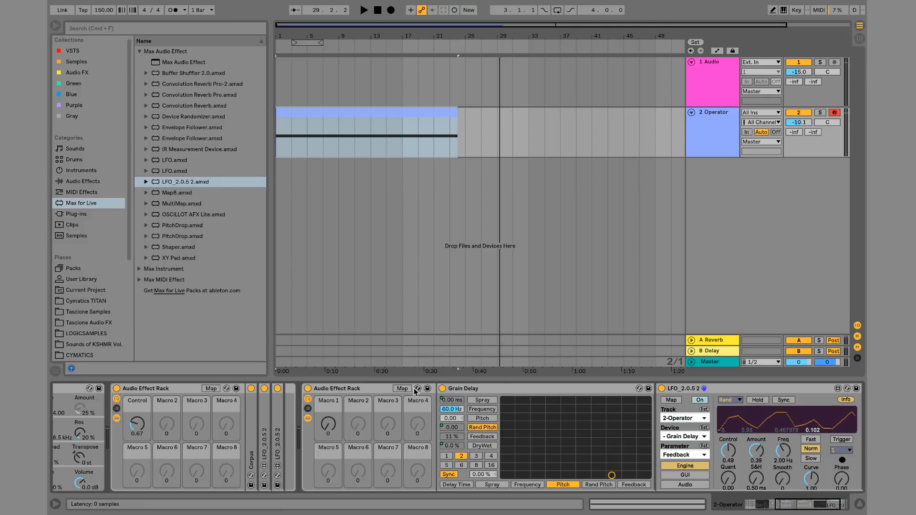
Set the Macro 1 mapping ranges to 95–23 % for DryWet, 44.2–64.6 for Random and 176–1.10 ms for Spray.
left_click(403, 389)
left_click_drag(267, 73, 267, 63)
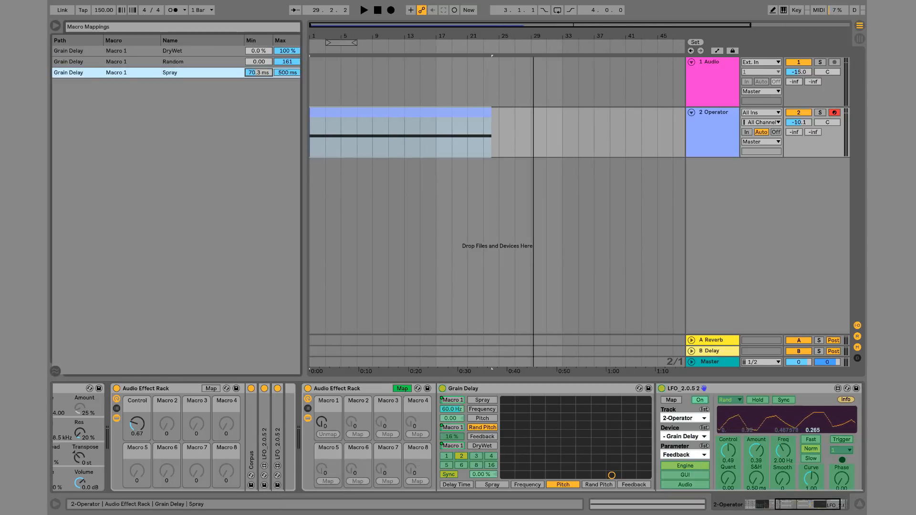
left_click(259, 62)
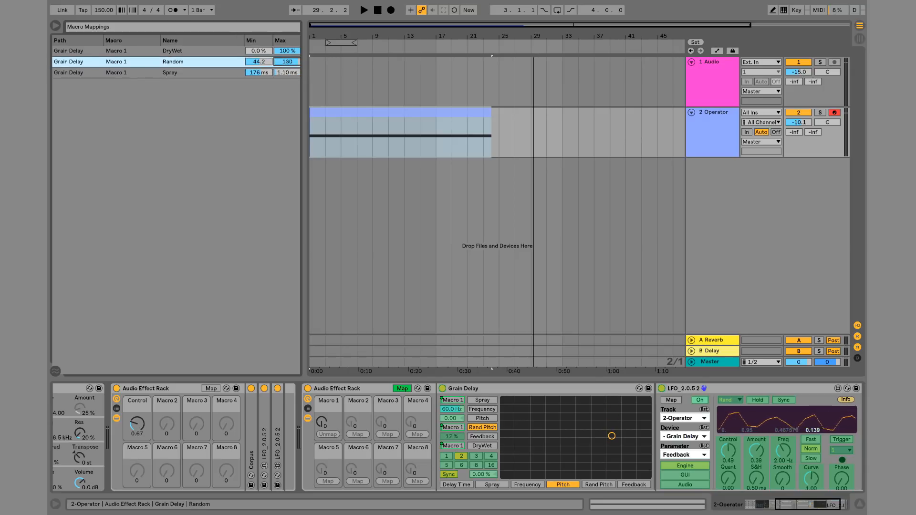
left_click_drag(266, 51, 266, 28)
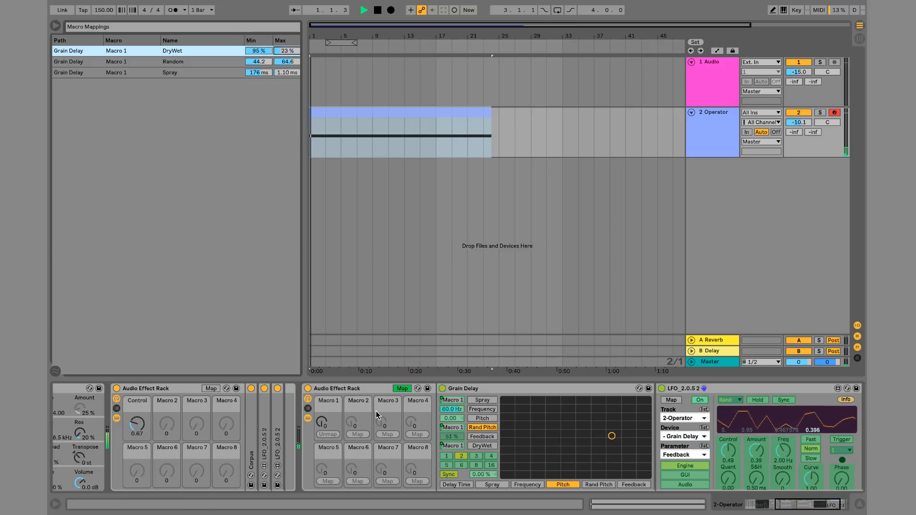
Finish the Grain Delay macro mapping, set Macro 1 to 97 during playback and rename it Grain.
key("space")
key("super+m")
left_click_drag(328, 423, 334, 401)
left_click(333, 400)
key("super+r")
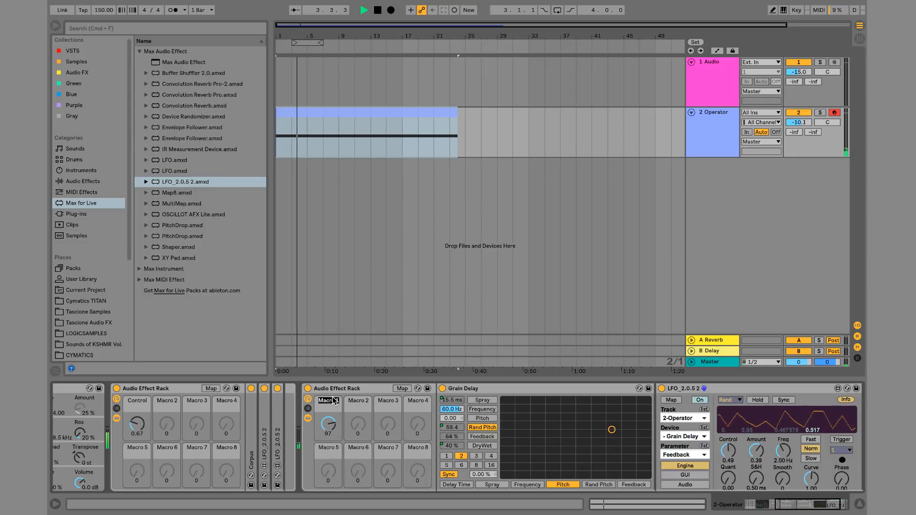
type("Grain")
key("Return")
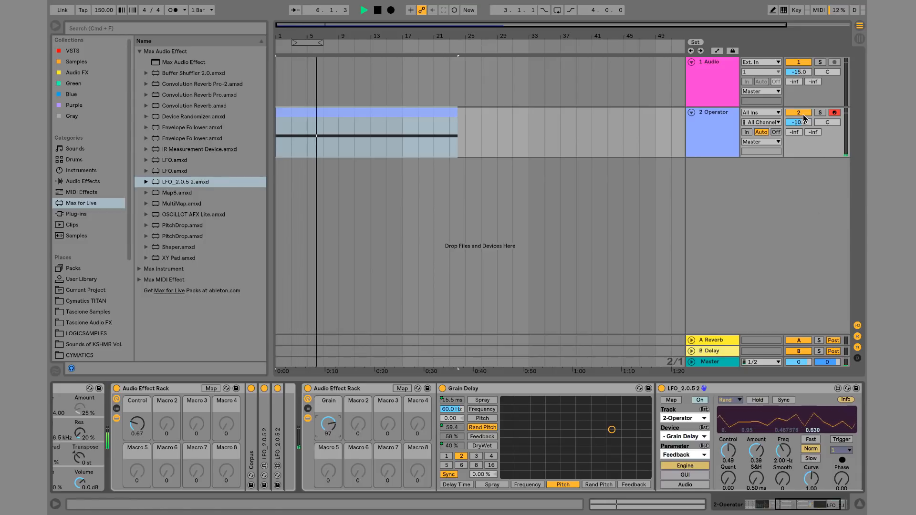
Raise the Operator track's volume to -1.2 dB and stop playback.
left_click_drag(801, 122, 802, 109)
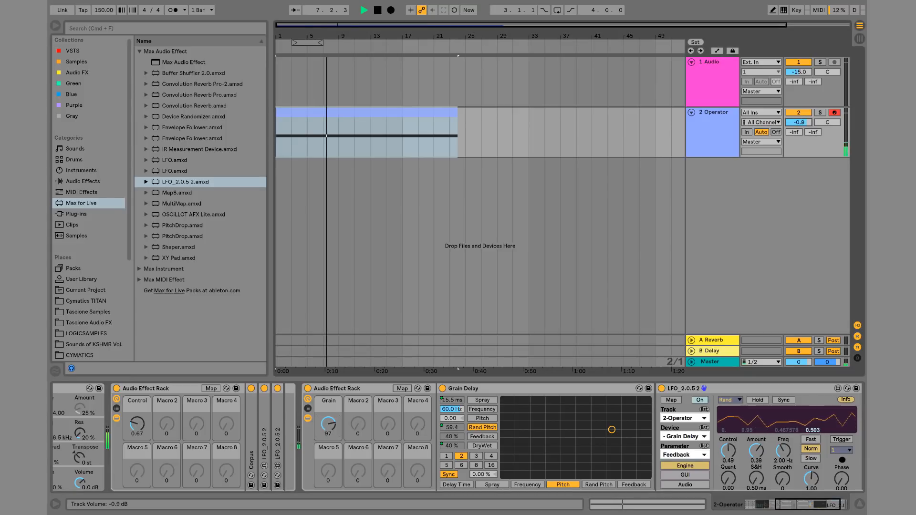
scroll(426, 454, "right", 4)
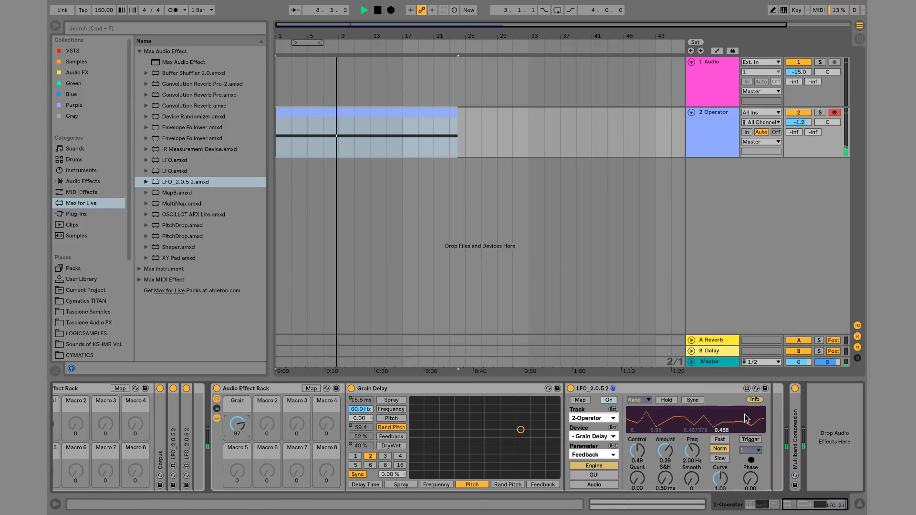
key("space")
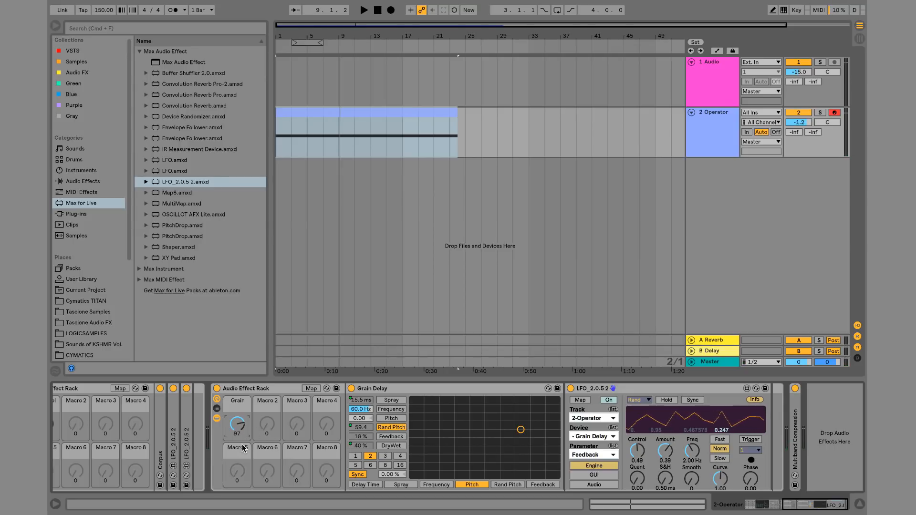
Add a Frequency Shifter between the Grain Delay rack and Multiband Compression, group it into an Audio Effect Rack and show its macros.
left_click(95, 181)
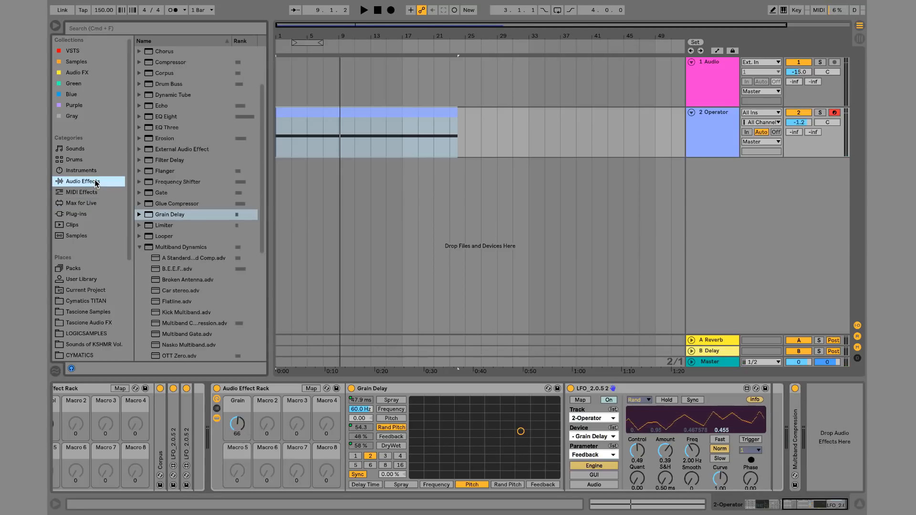
left_click_drag(193, 185, 781, 420)
key("super+g")
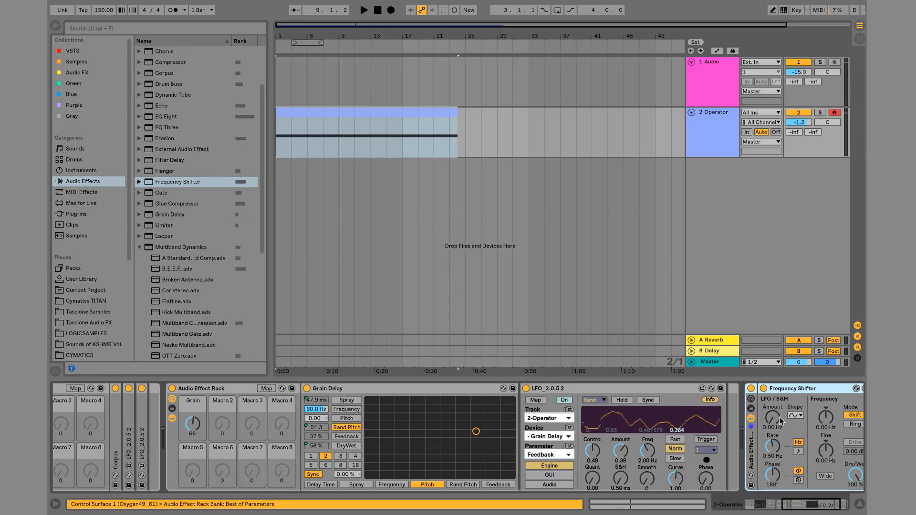
left_click(751, 409)
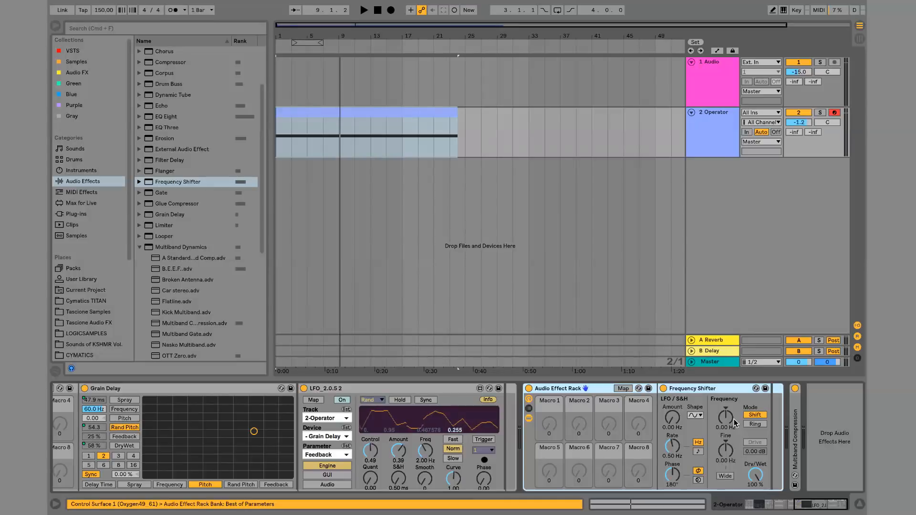
Map the Frequency Shifter's coarse Frequency to Macro 1 of its rack and review the mapping range.
right_click(729, 421)
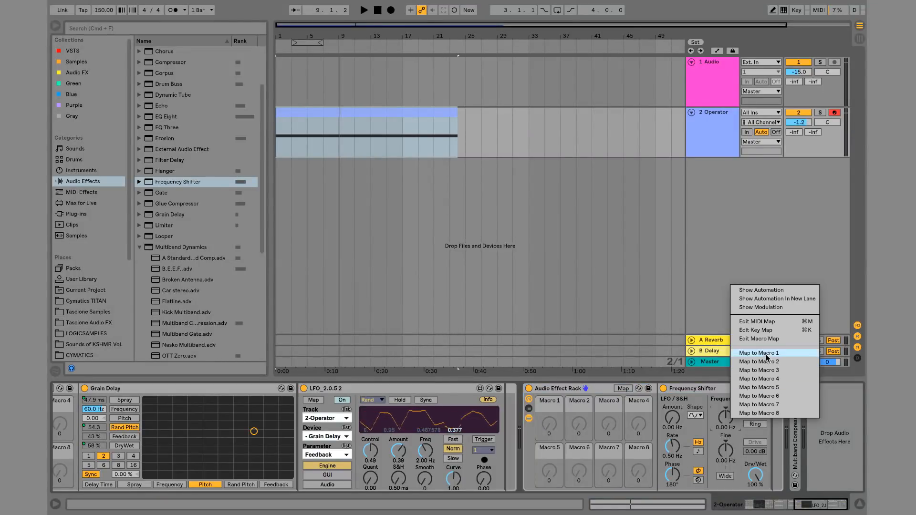
left_click(751, 356)
left_click(623, 389)
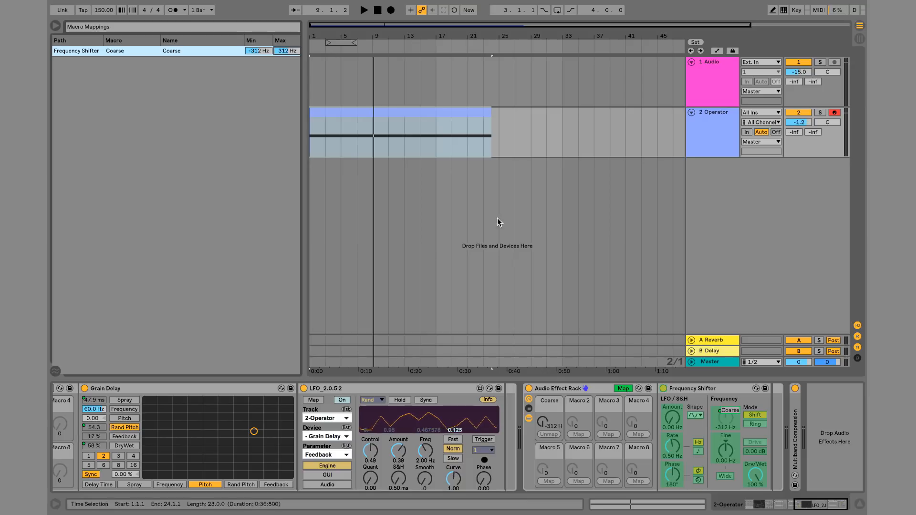
left_click(625, 389)
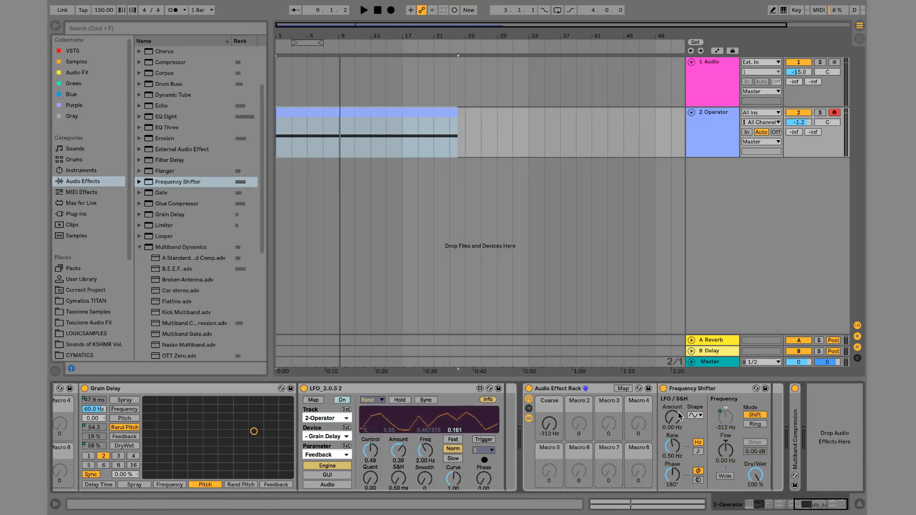
Copy the Grain Delay's LFO_2.0.5 2 to after the Frequency Shifter and map the copy to the Frequency Shifter's LFO Rate.
left_click(409, 389)
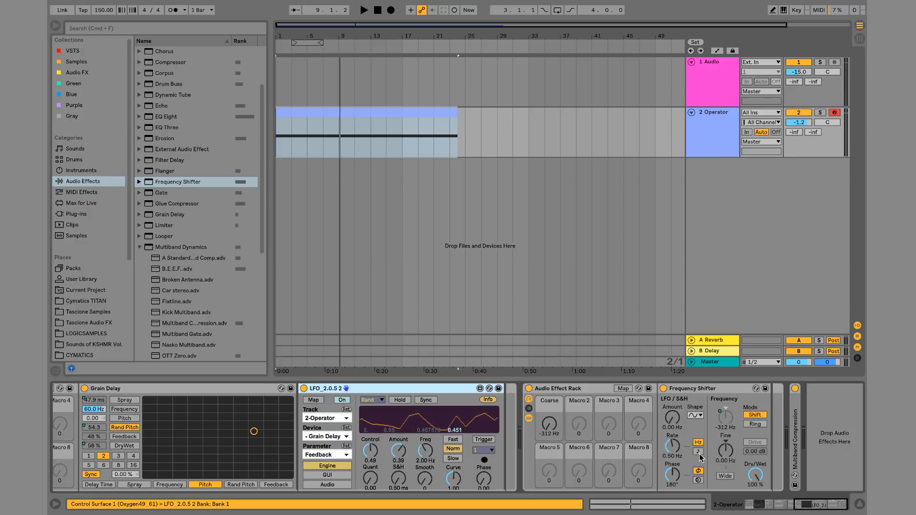
left_click_drag(775, 450, 743, 417)
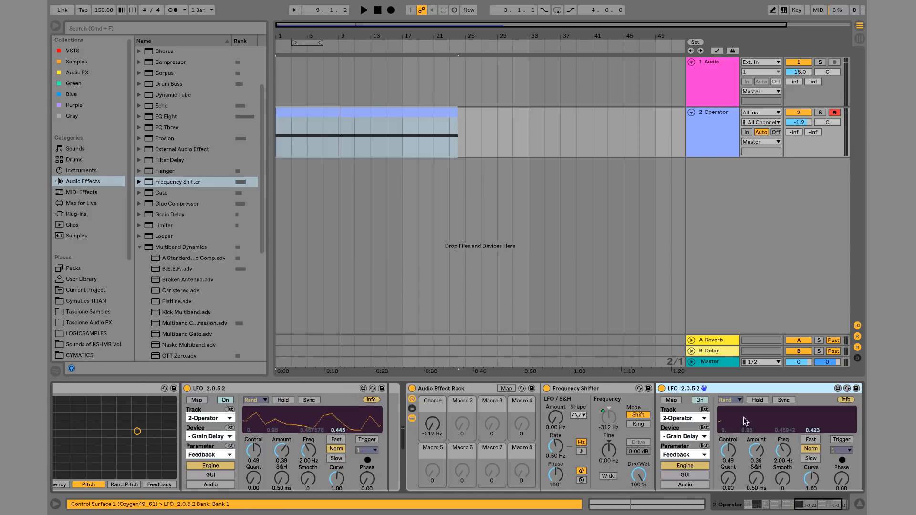
left_click(673, 401)
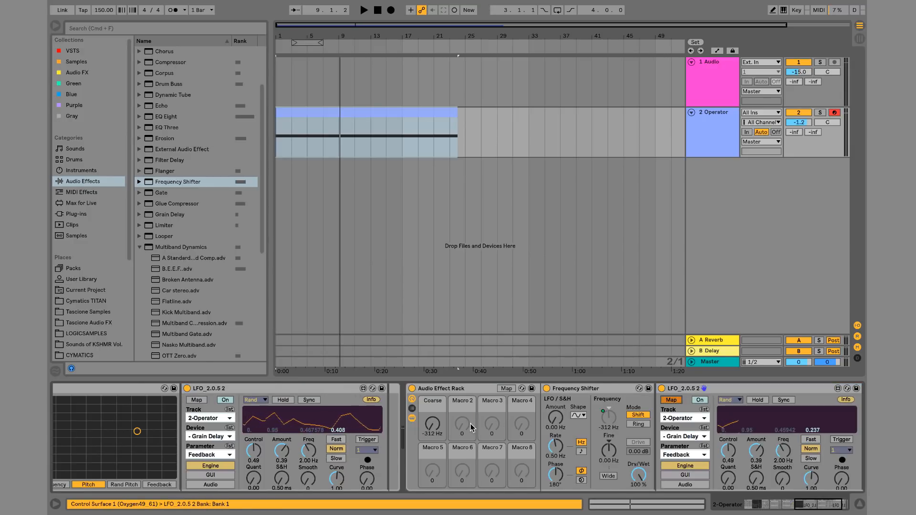
left_click(556, 447)
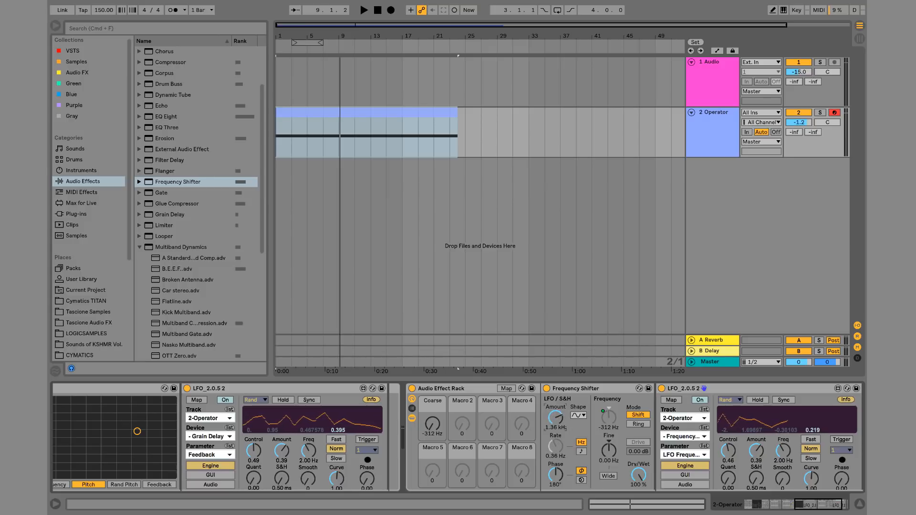
Map the Frequency Shifter's LFO Amount to Macro 1 as well, with a range from 3.99 kHz down to 211 Hz.
right_click(562, 422)
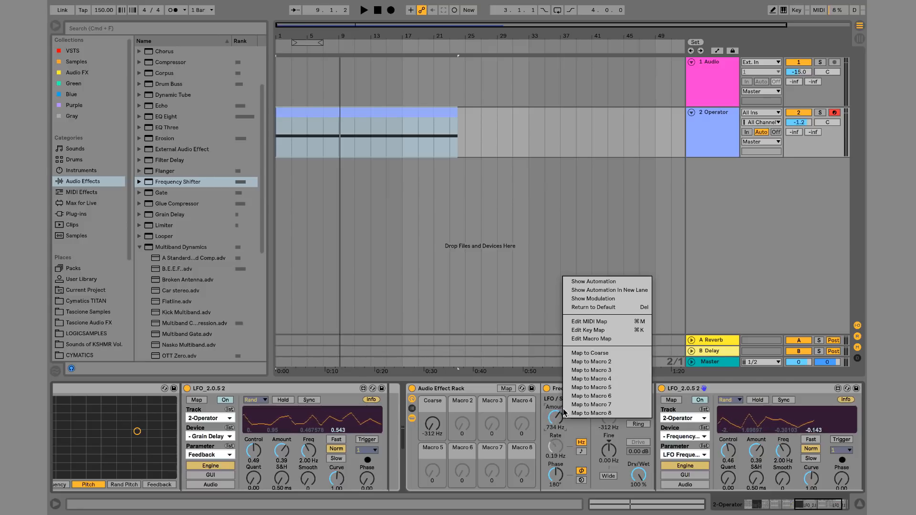
left_click(587, 354)
left_click(506, 390)
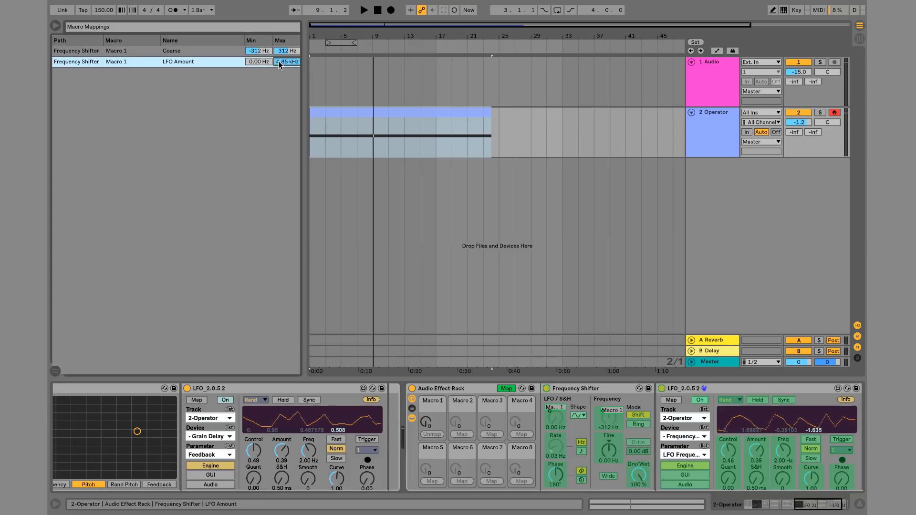
left_click_drag(259, 61, 259, 29)
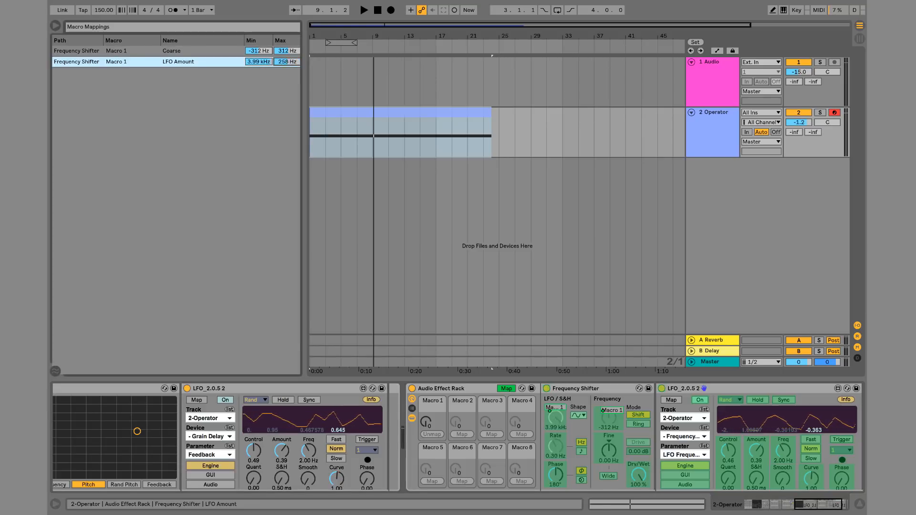
During playback, set the Frequency Shifter rack's Macro 1 to 75, its Dry/Wet to 57.9 % and its LFO device's Amount to 0.03.
key("space")
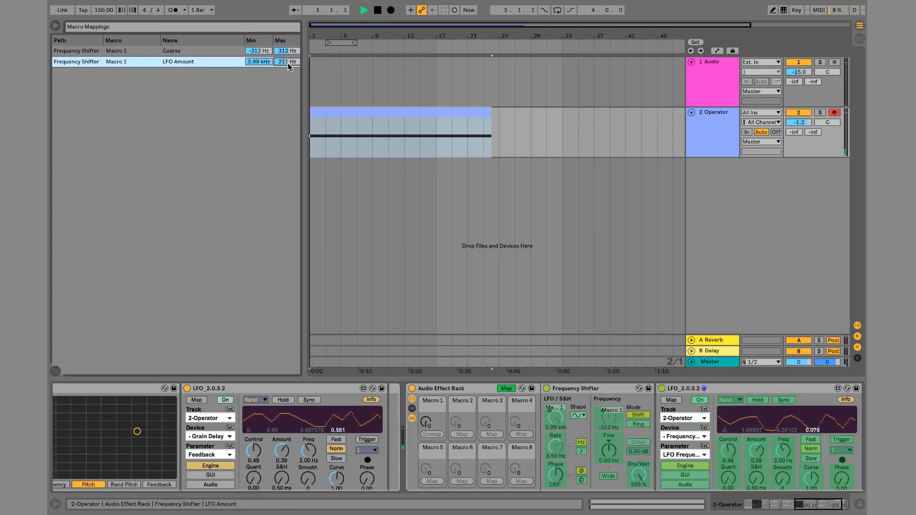
left_click(507, 389)
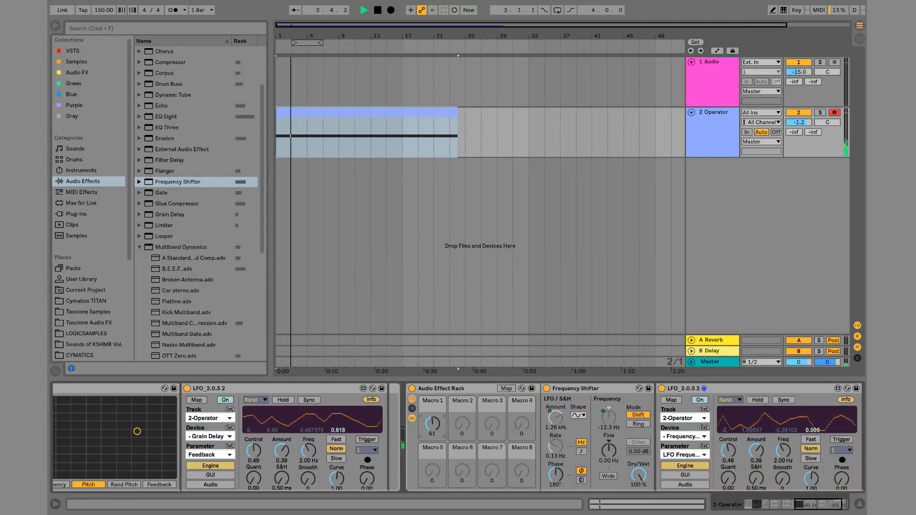
left_click_drag(432, 424, 432, 401)
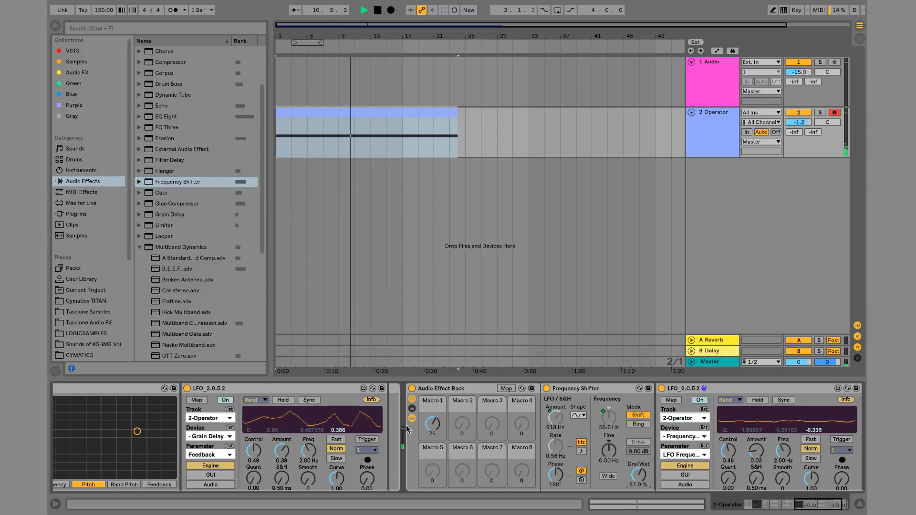
Add a Reverb after Multiband Compression and group it into its own Audio Effect Rack.
left_click(140, 248)
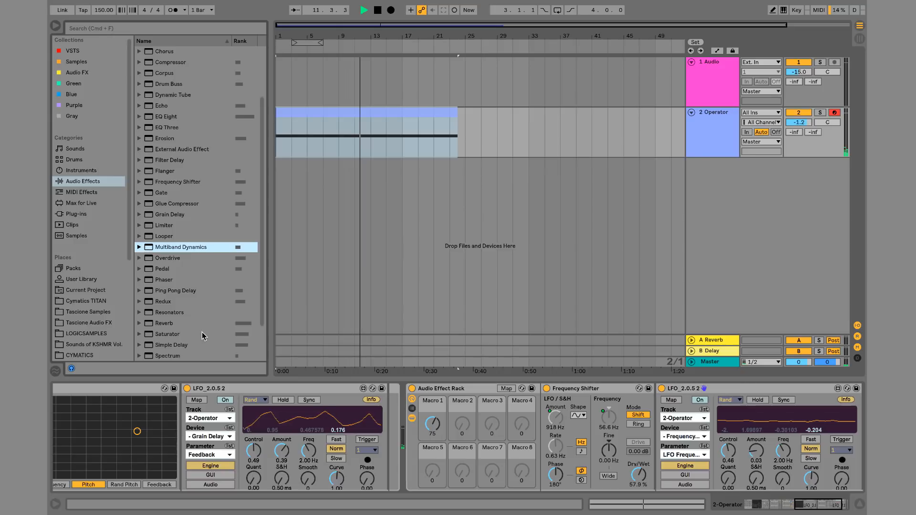
left_click_drag(165, 323, 775, 450)
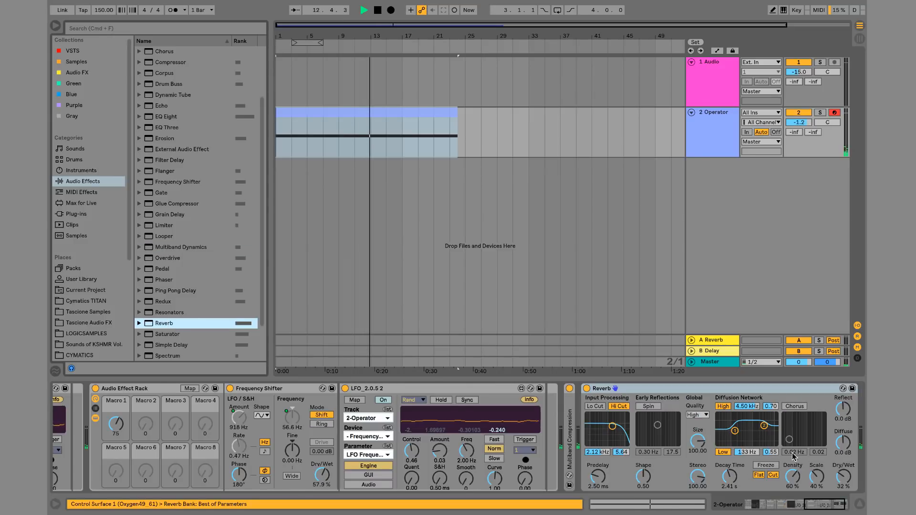
left_click(739, 391)
key("super+g")
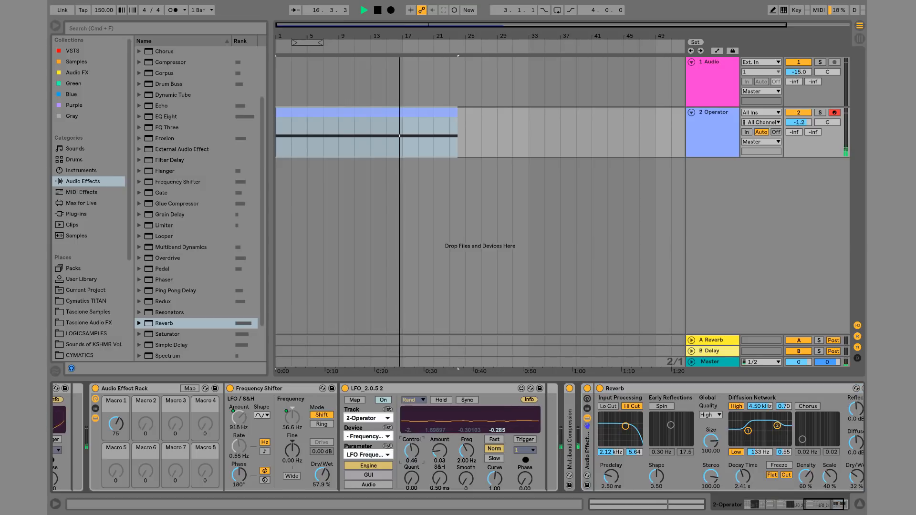
Map the Frequency Shifter LFO's Control to Macro 2 of its rack, set that macro to 0.29 and stop playback.
right_click(418, 436)
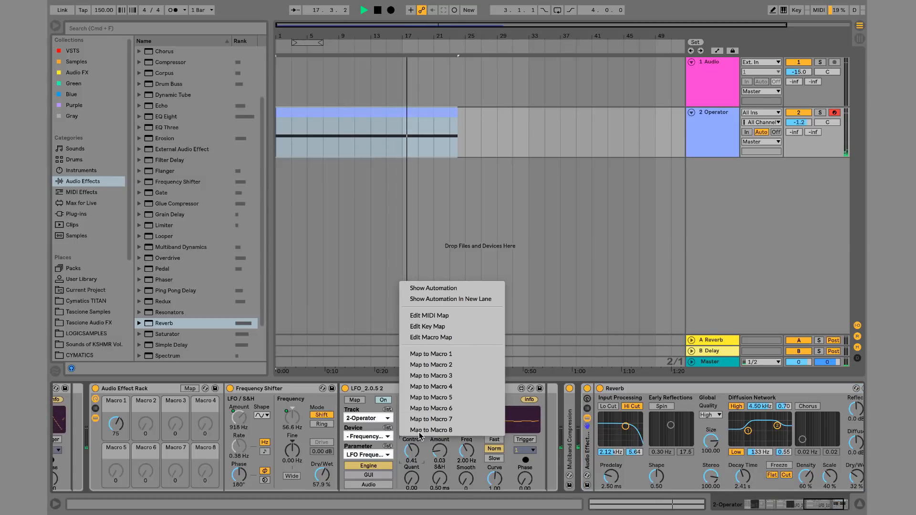
left_click(431, 364)
left_click_drag(148, 419, 148, 401)
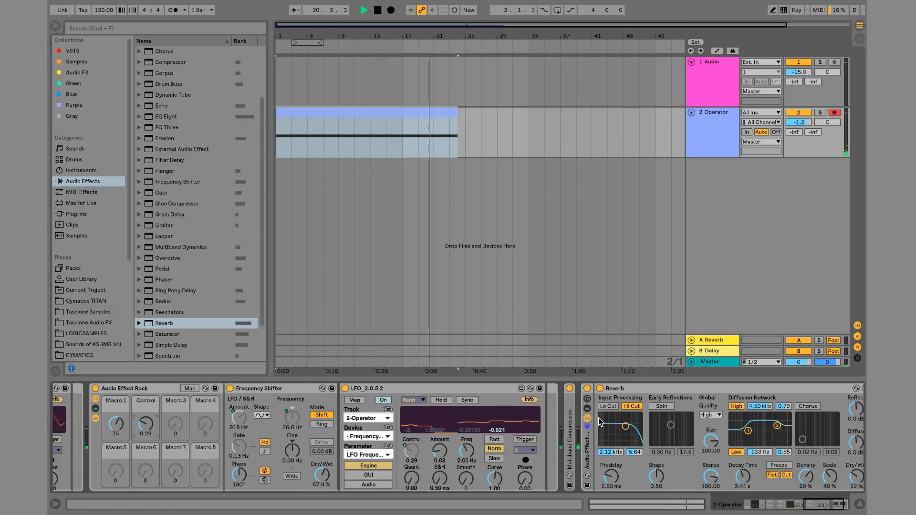
key("space")
scroll(661, 478, "right", 3)
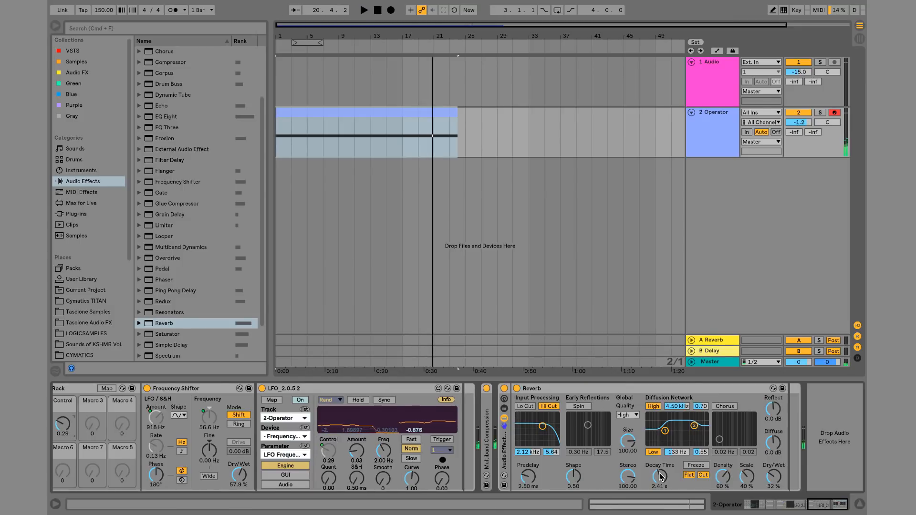
right_click(772, 477)
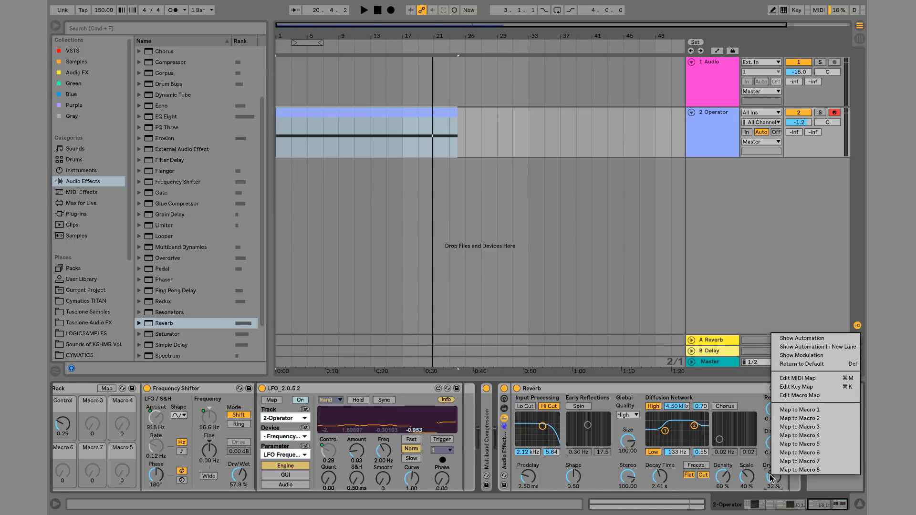
left_click(803, 415)
Copy the Frequency Shifter's LFO_2.0.5 2 to after the Reverb and map the copy to the Reverb's Dry/Wet.
scroll(547, 421, "right", 3)
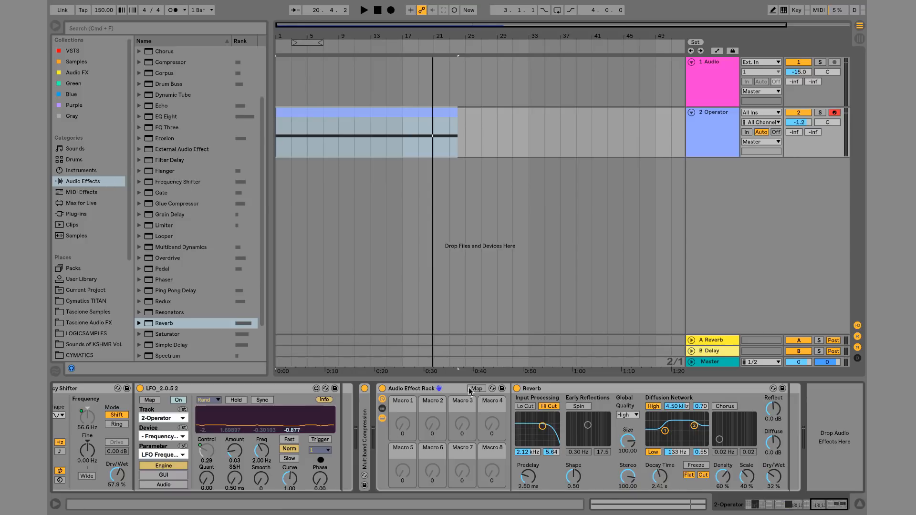
left_click(228, 387)
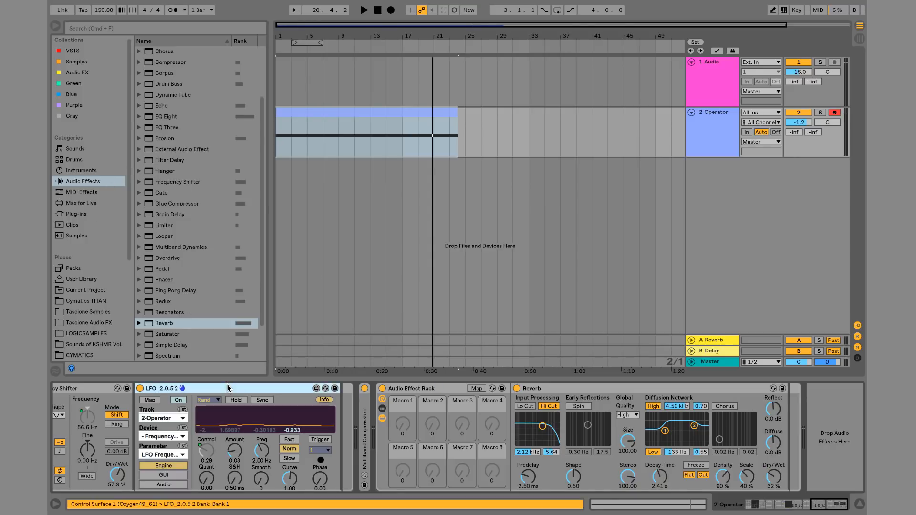
left_click(793, 435)
key("super+v")
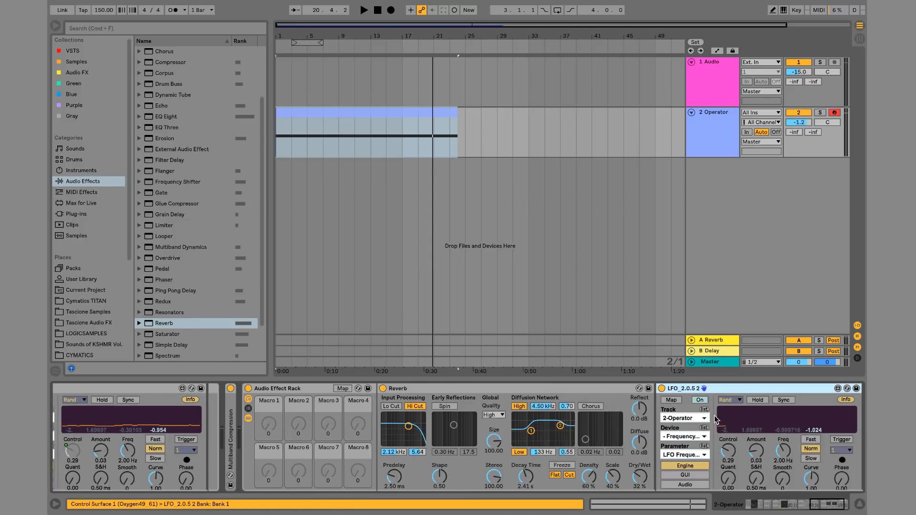
left_click(673, 402)
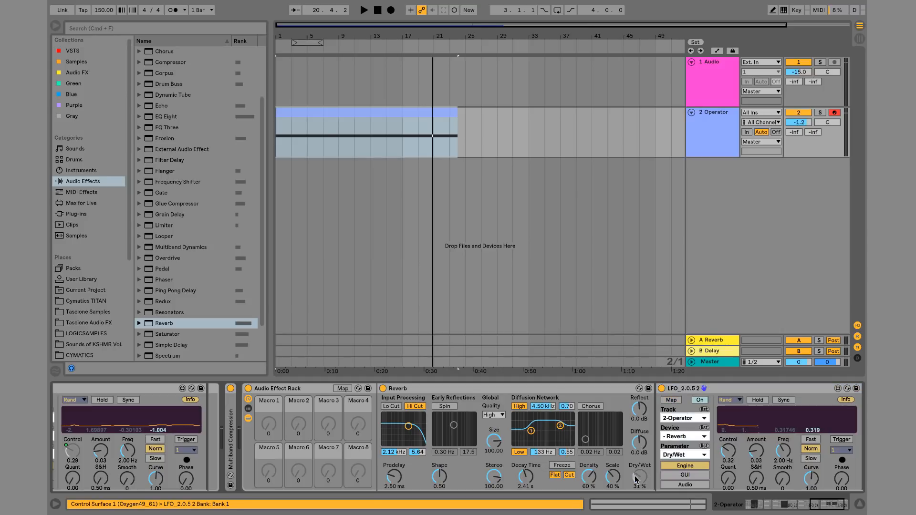
During playback, set the Reverb LFO's Amount to 0.67 and map the Reverb's Decay Time to Macro 1 of its rack.
key("space")
left_click_drag(752, 457, 752, 429)
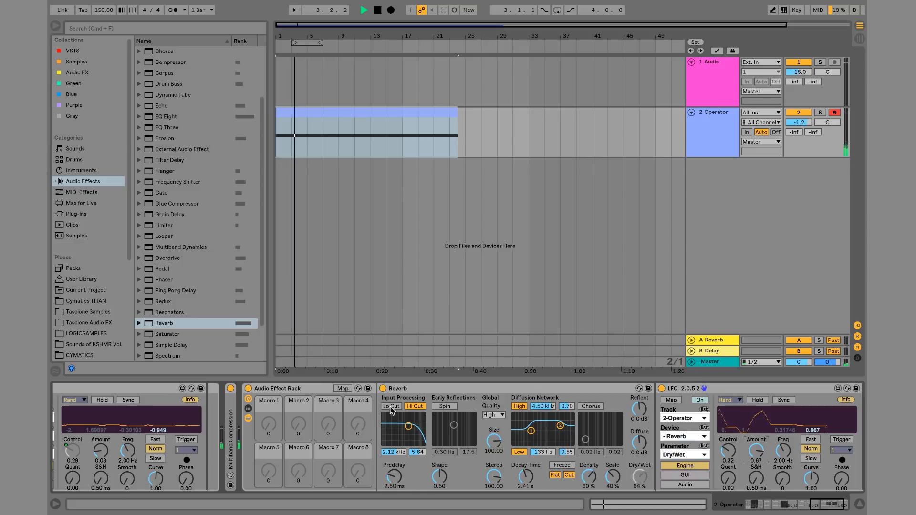
right_click(525, 476)
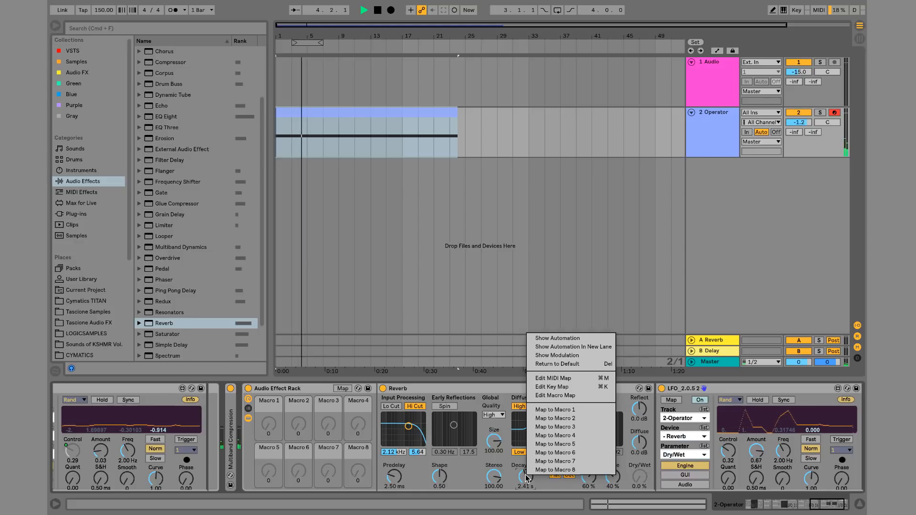
left_click(555, 410)
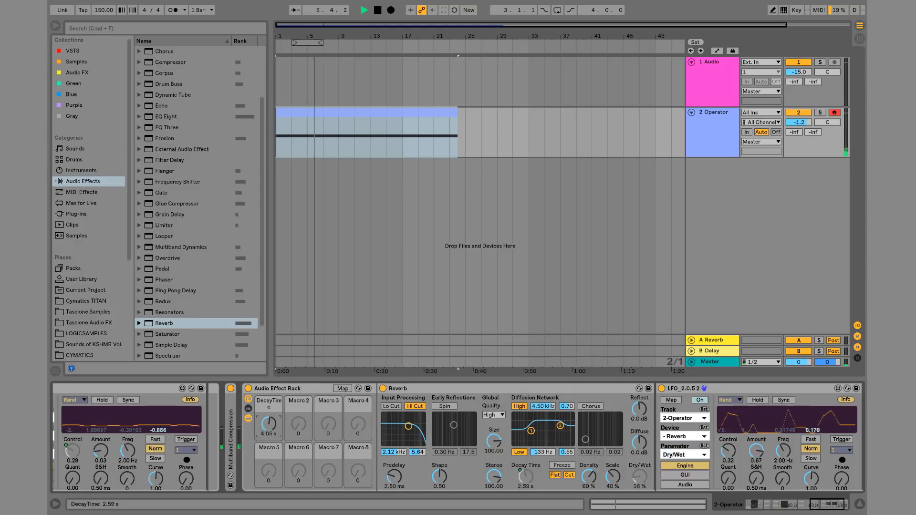
Set the reverb rack's DecayTime macro to 12.5 s and add an Echo after the Reverb with Dry/Wet at 46 %.
left_click_drag(268, 423, 268, 408)
scroll(280, 425, "left", 5)
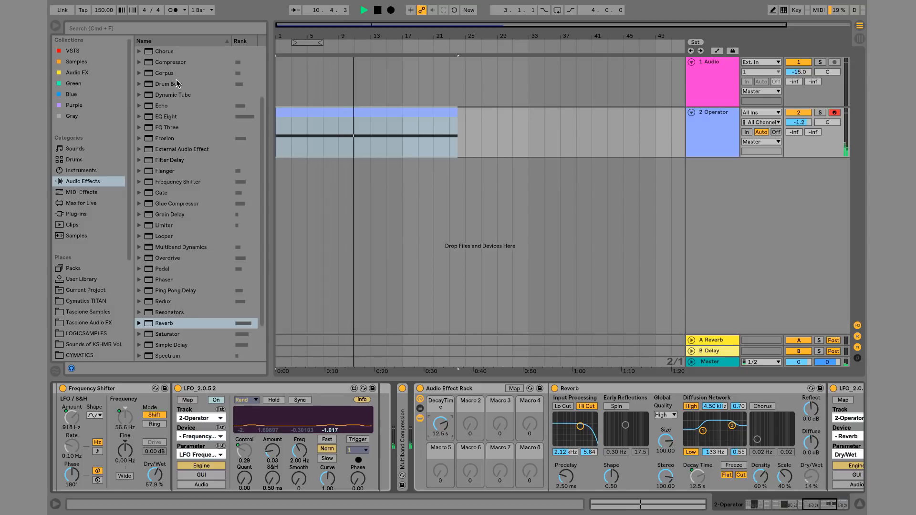
left_click(167, 106)
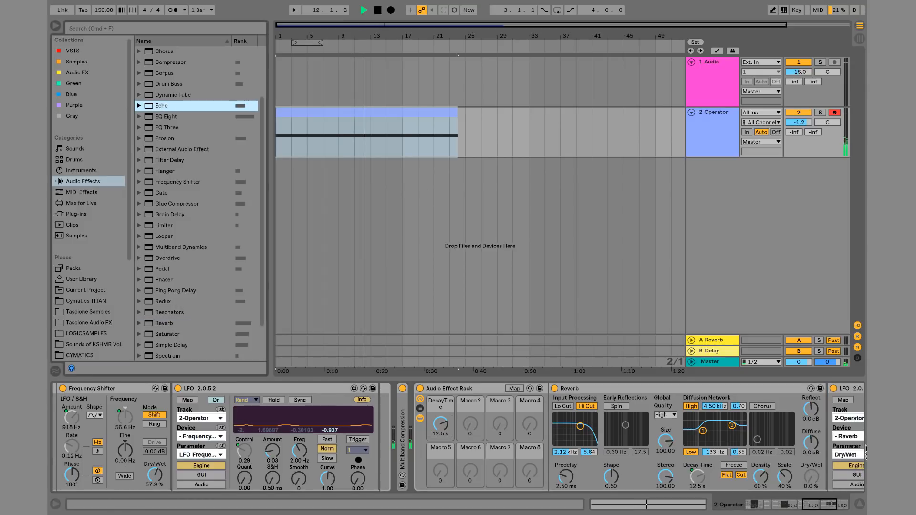
left_click_drag(866, 450, 813, 447)
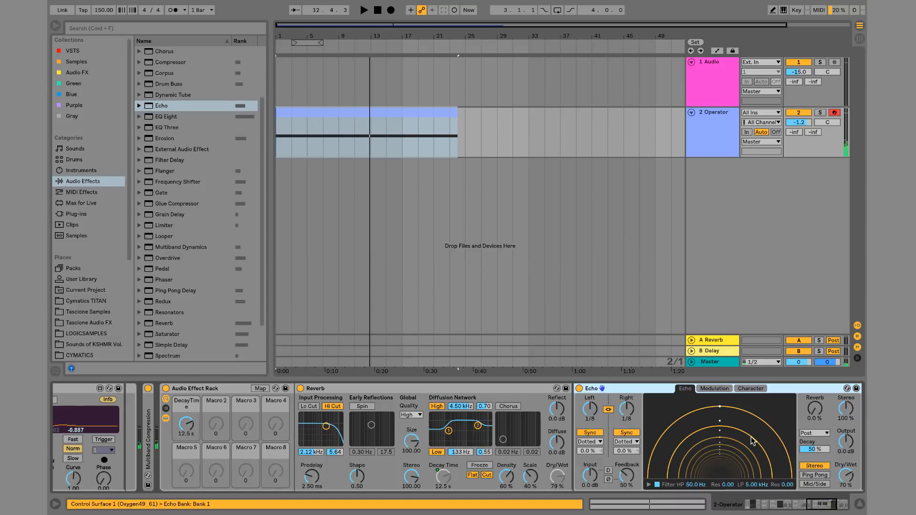
left_click_drag(851, 481, 851, 496)
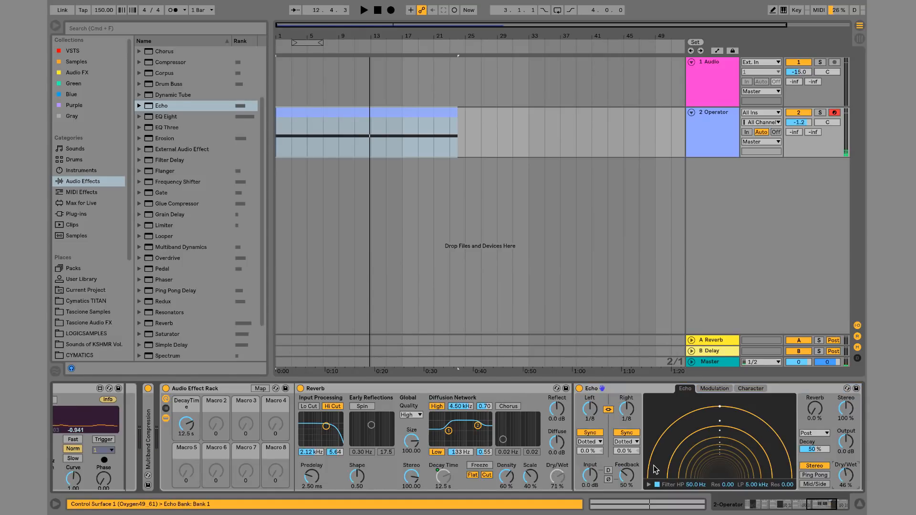
Map Echo's Feedback to the DecayTime macro with an inverted range of 115 % minimum and 71 % maximum.
scroll(655, 470, "left", 3)
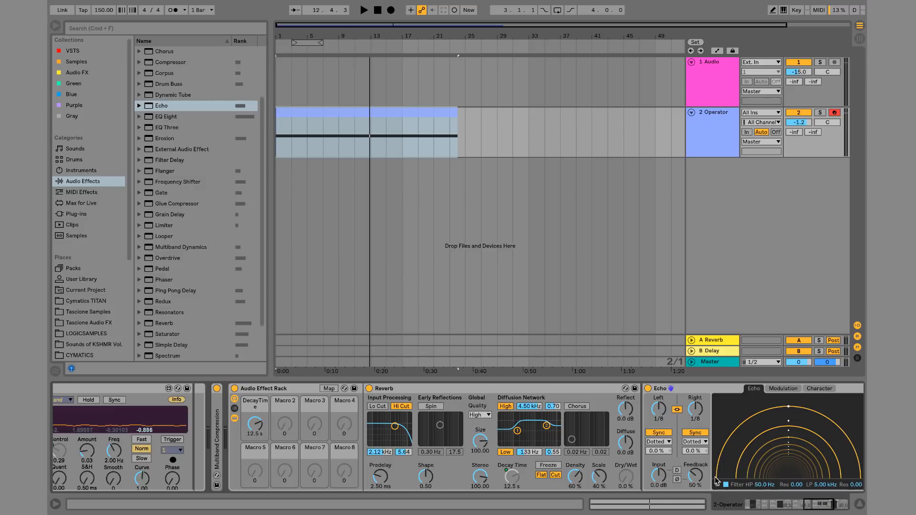
right_click(700, 483)
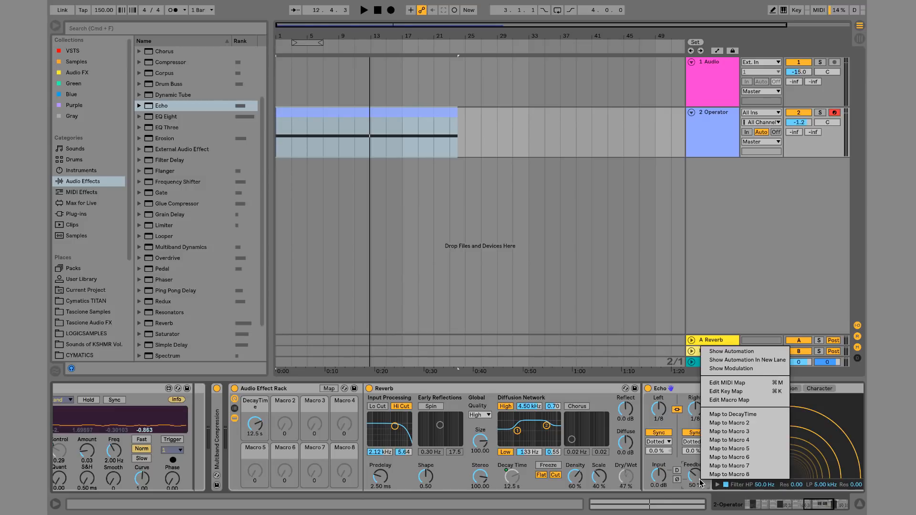
left_click(734, 416)
left_click(329, 389)
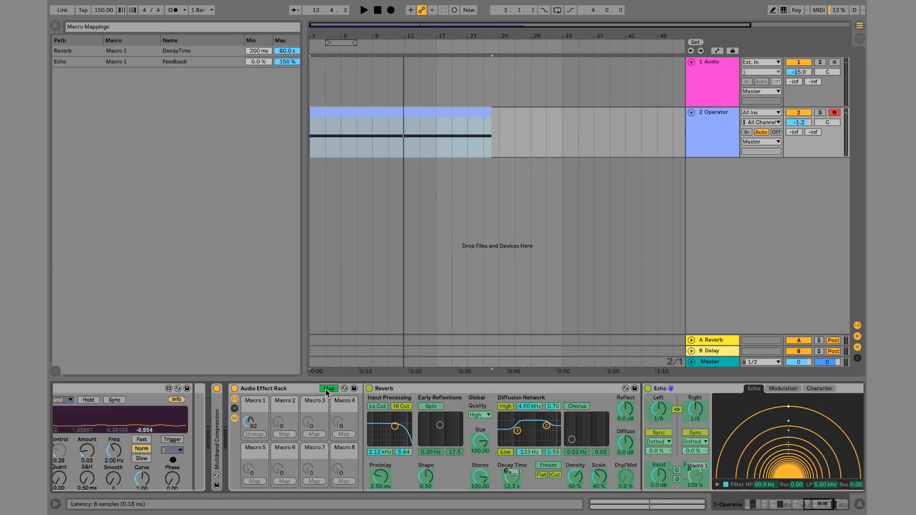
left_click_drag(276, 61, 258, 46)
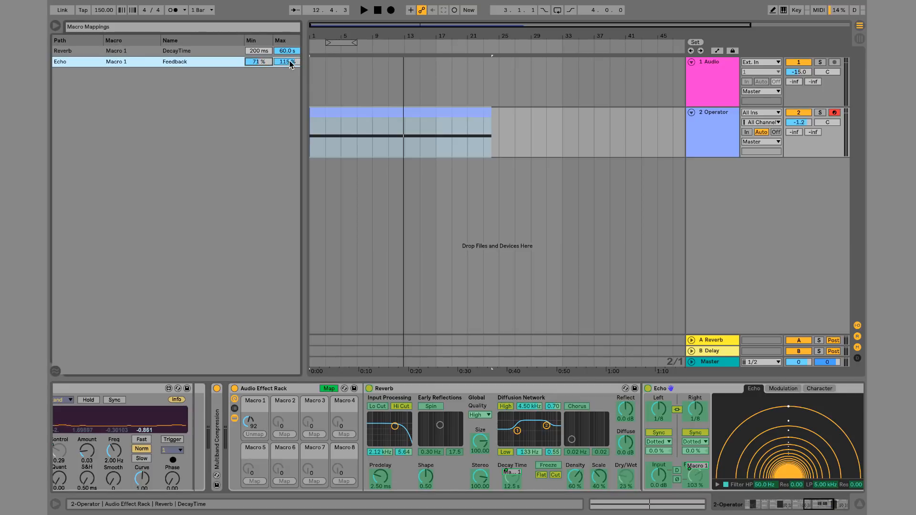
left_click(253, 70)
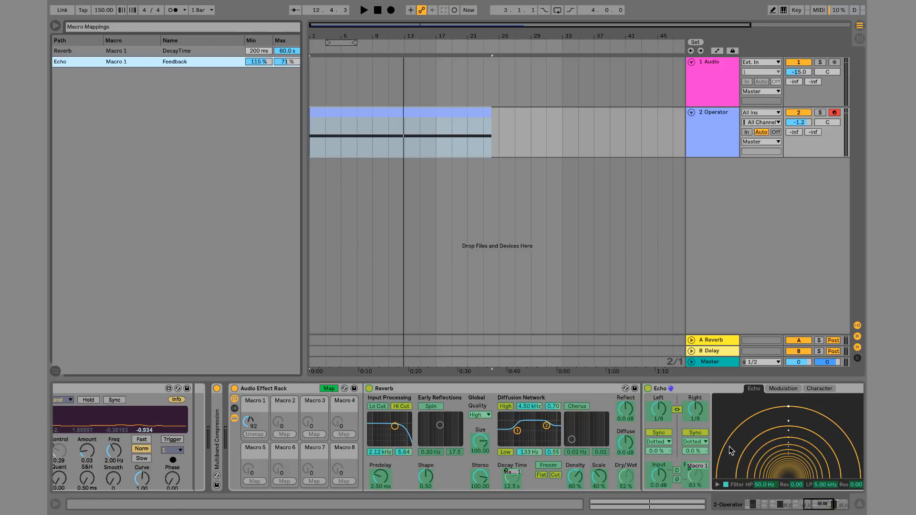
Unlink Echo's left and right channels and switch both delays from Sync to Time mode.
left_click(678, 411)
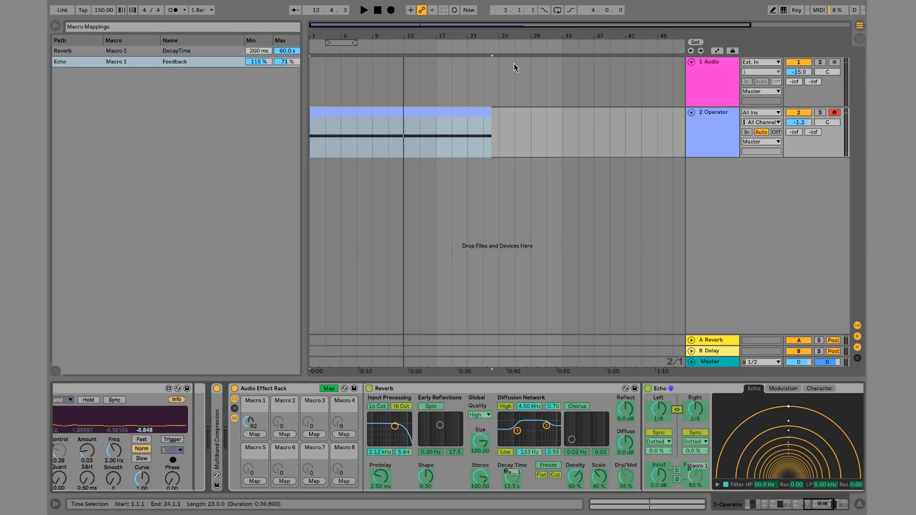
left_click(335, 390)
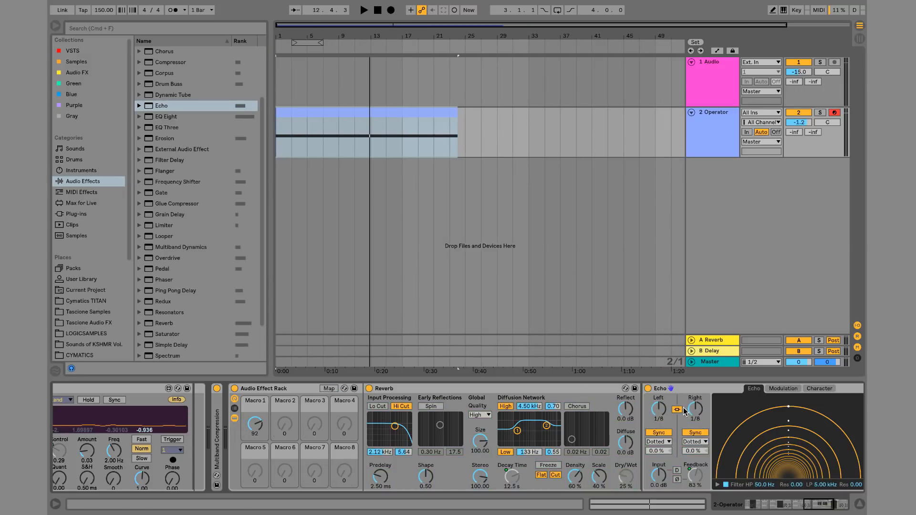
left_click(662, 433)
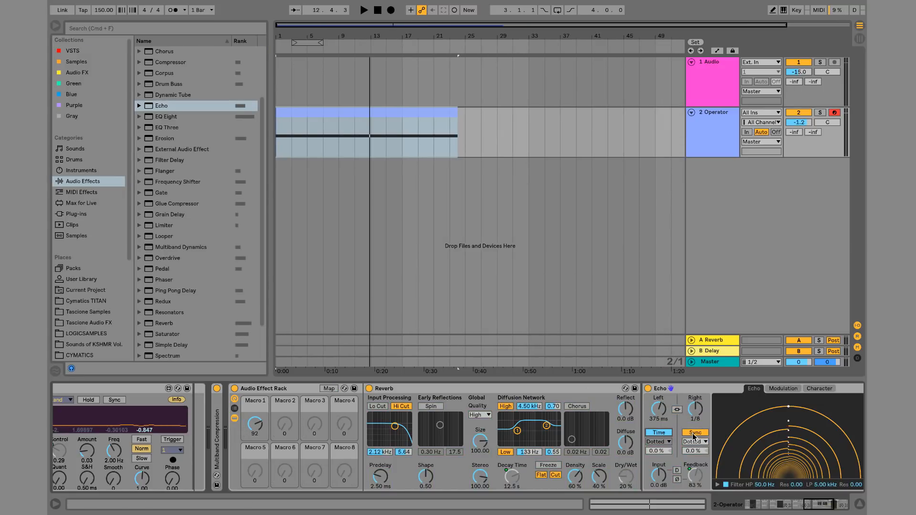
left_click(698, 431)
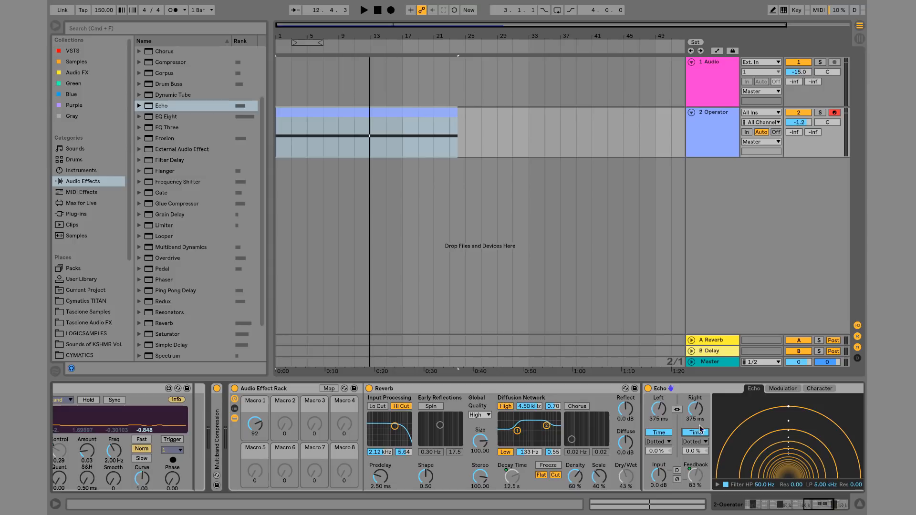
Map Echo's left and right delay times to Macro 1 of the reverb rack.
right_click(661, 411)
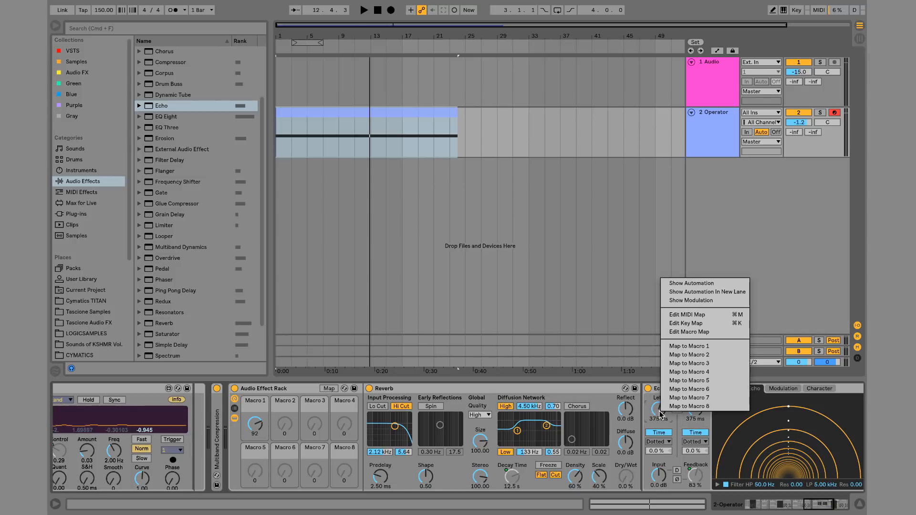
left_click(685, 346)
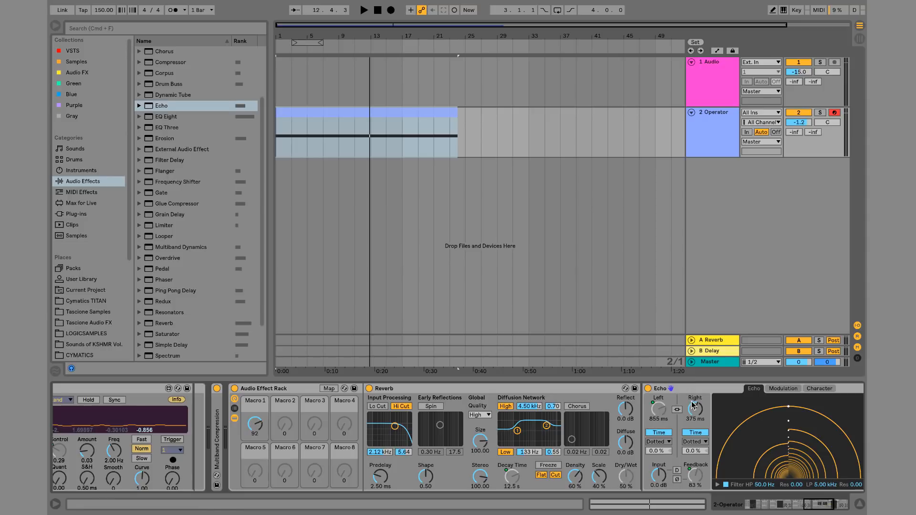
right_click(695, 410)
left_click(721, 347)
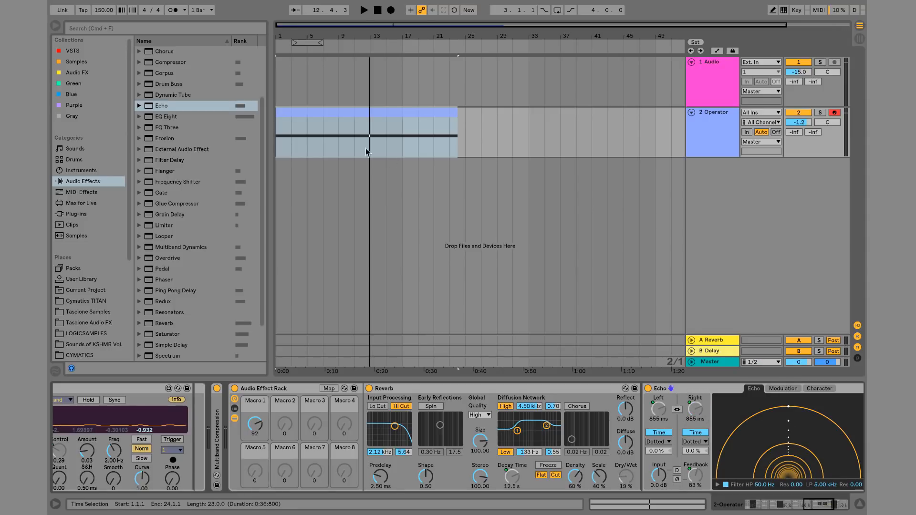
Set the Macro 1 range of Echo's L Delay Time to 290–16.8 ms and the R Delay Time maximum to 592 ms.
left_click(328, 389)
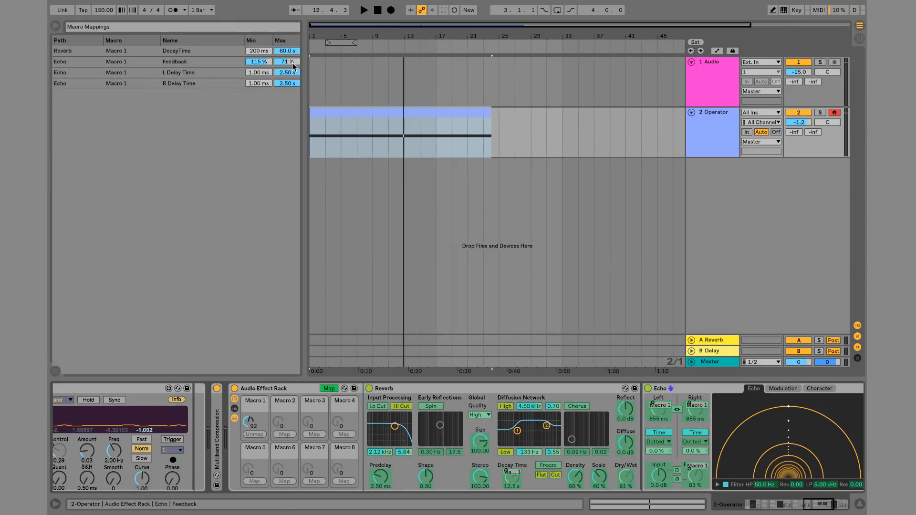
left_click_drag(271, 71, 289, 75)
left_click(264, 84)
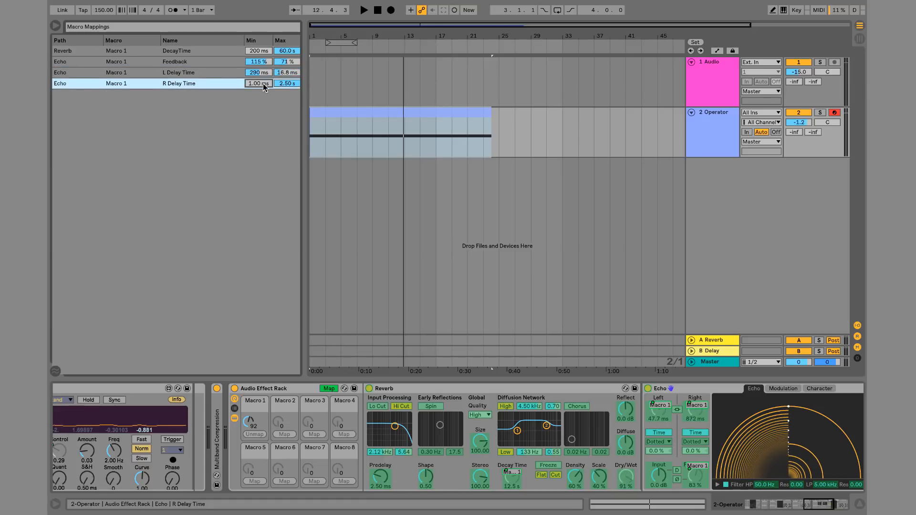
left_click_drag(287, 83, 286, 89)
Start playback to audition the reverb rack's Macro 1 and leave macro mapping mode.
key("space")
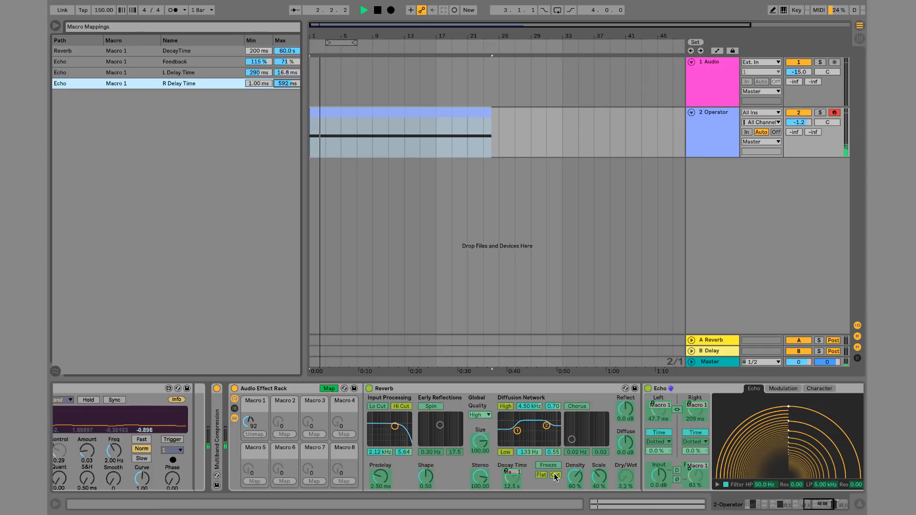
scroll(617, 480, "right", 5)
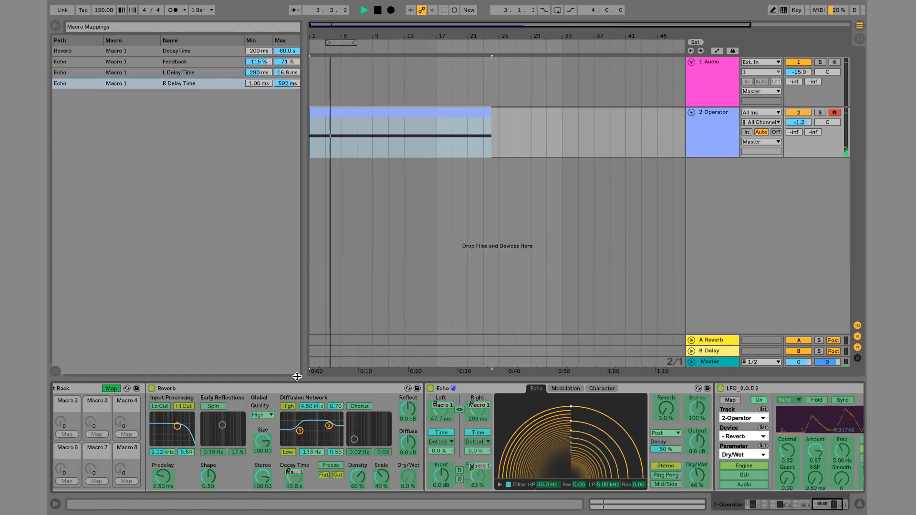
scroll(129, 425, "left", 1)
scroll(133, 434, "left", 4)
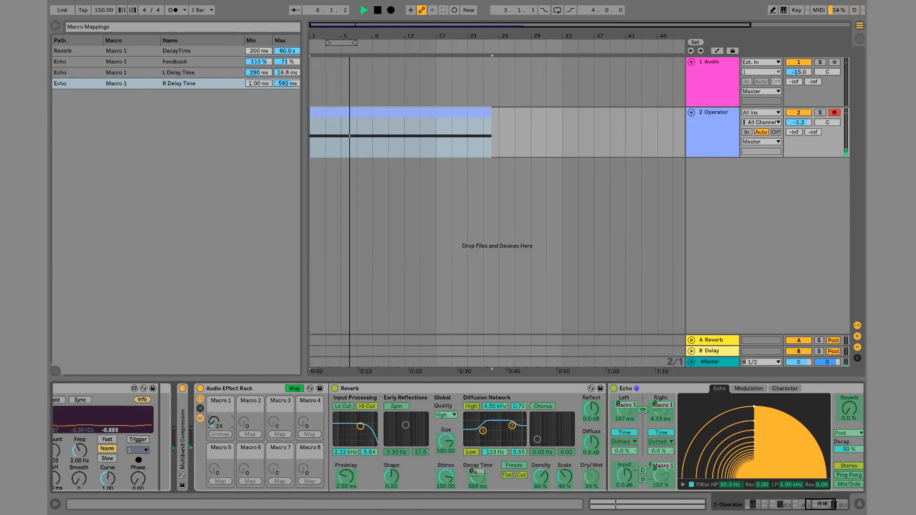
left_click(293, 390)
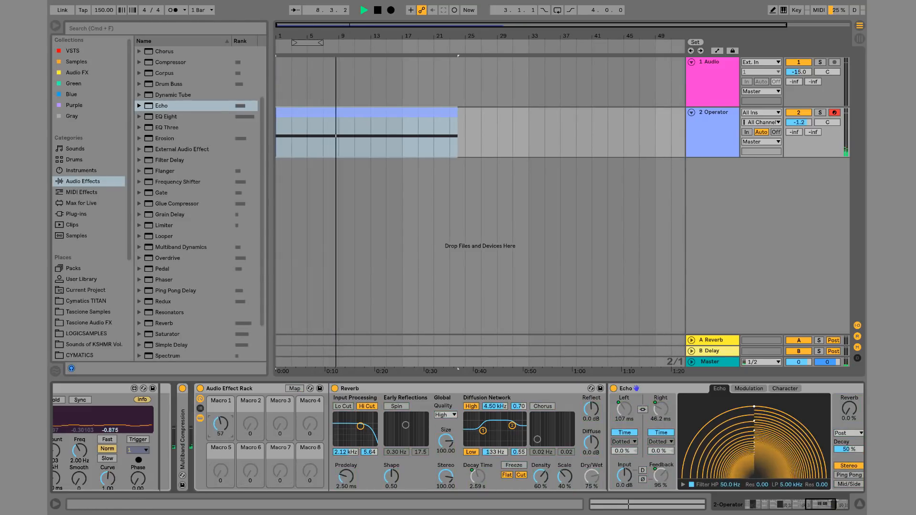
Move Echo in front of the Reverb inside the rack and set Echo's Reverb amount to 37 %.
left_click_drag(639, 388, 366, 405)
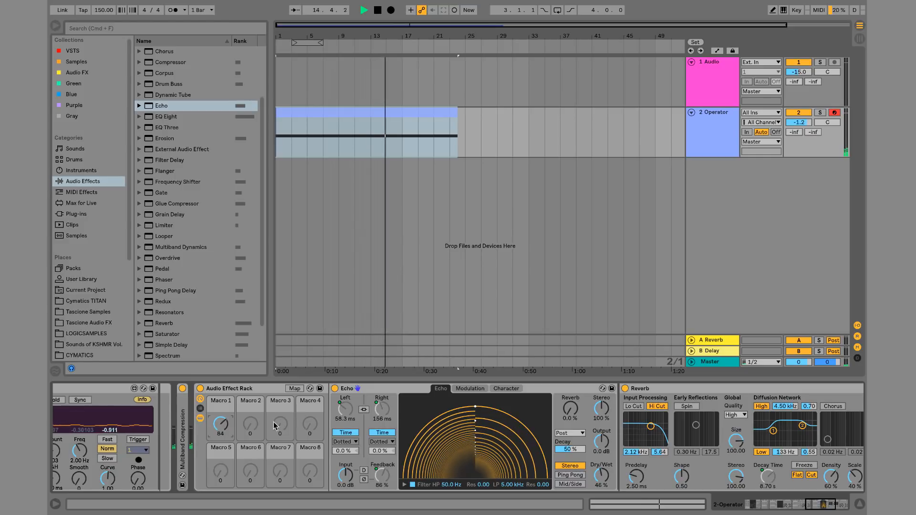
left_click_drag(571, 409, 570, 396)
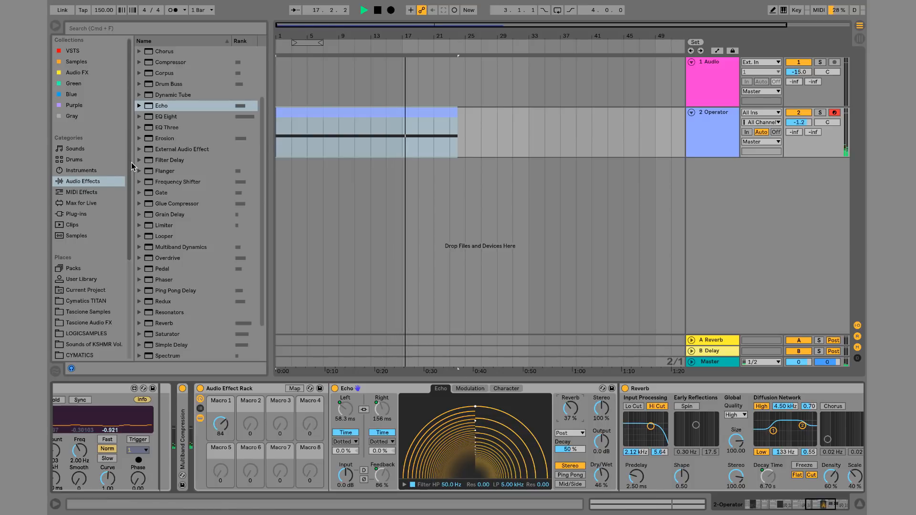
Duplicate the Reverb's LFO_2.0.5 2, map the copy to Echo's delay modulation amount and stop playback.
scroll(691, 430, "right", 5)
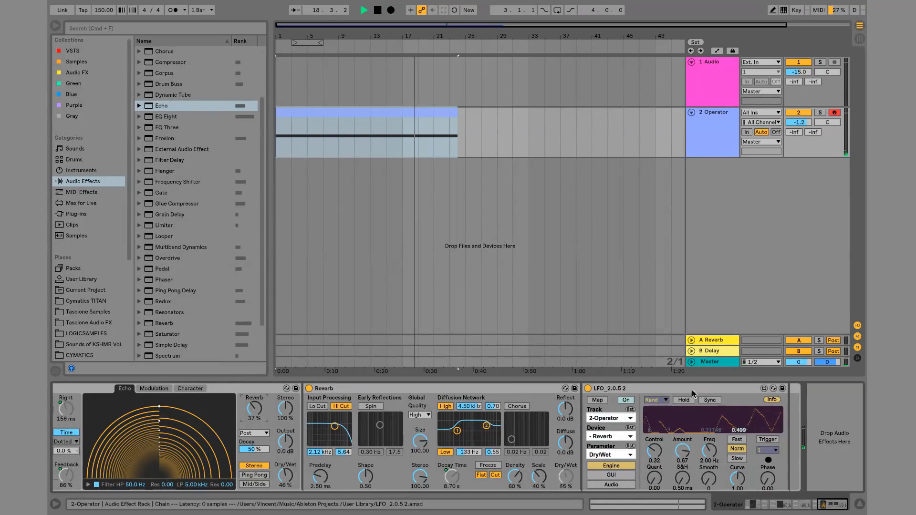
key("super+d")
left_click(671, 400)
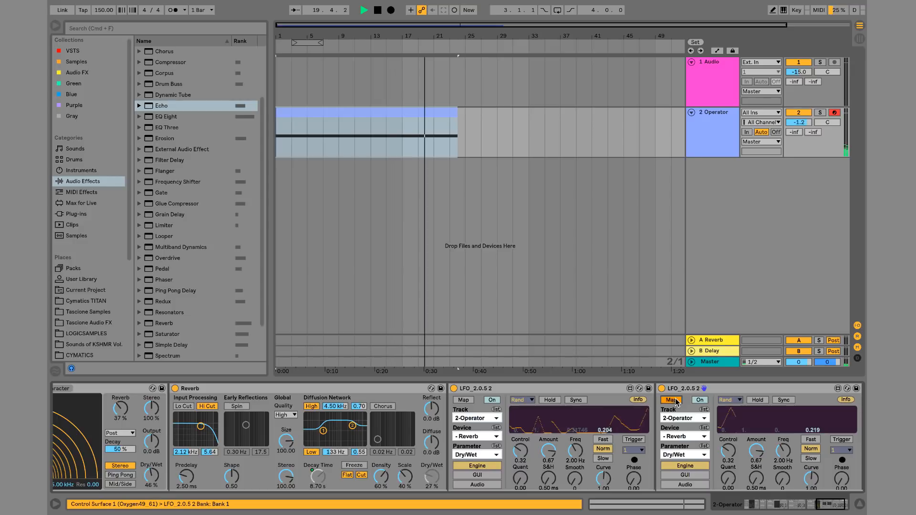
scroll(525, 439, "left", 10)
left_click(544, 388)
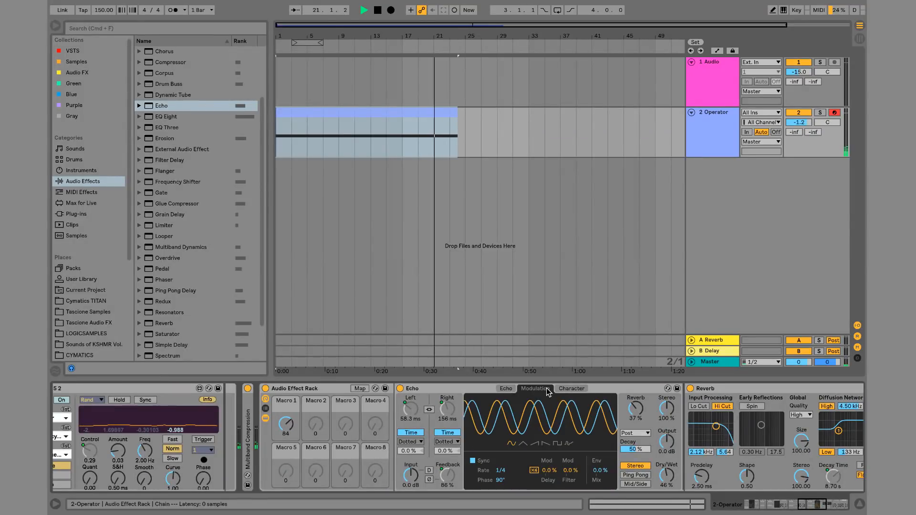
left_click_drag(549, 475, 548, 472)
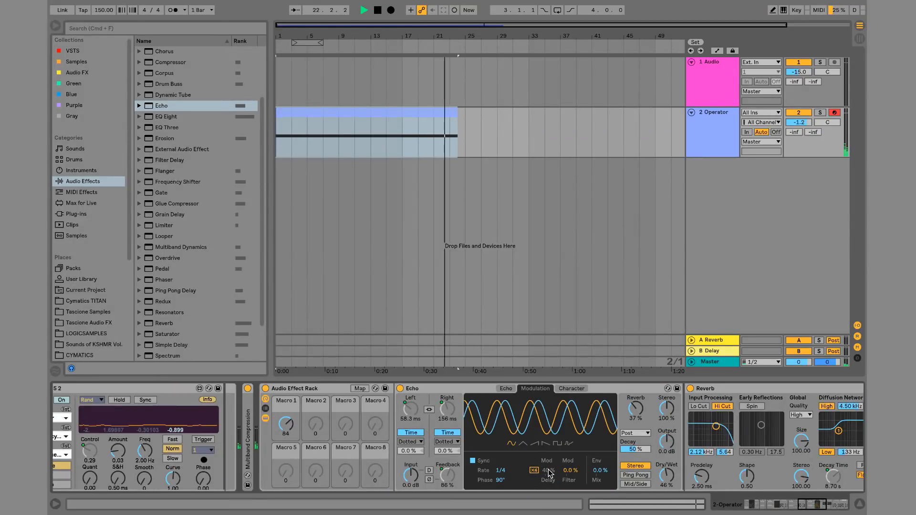
scroll(548, 472, "right", 10)
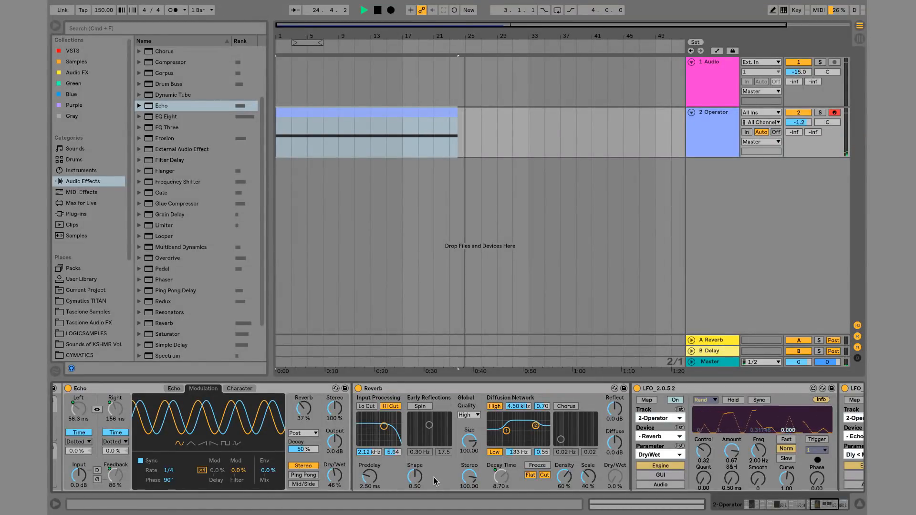
key("space")
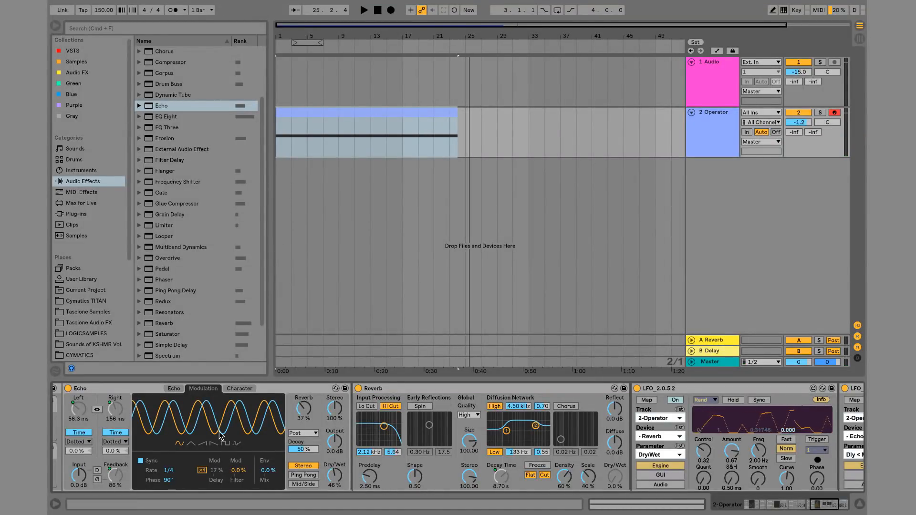
Collapse Echo, Reverb and both LFO devices inside the reverb rack.
double_click(137, 387)
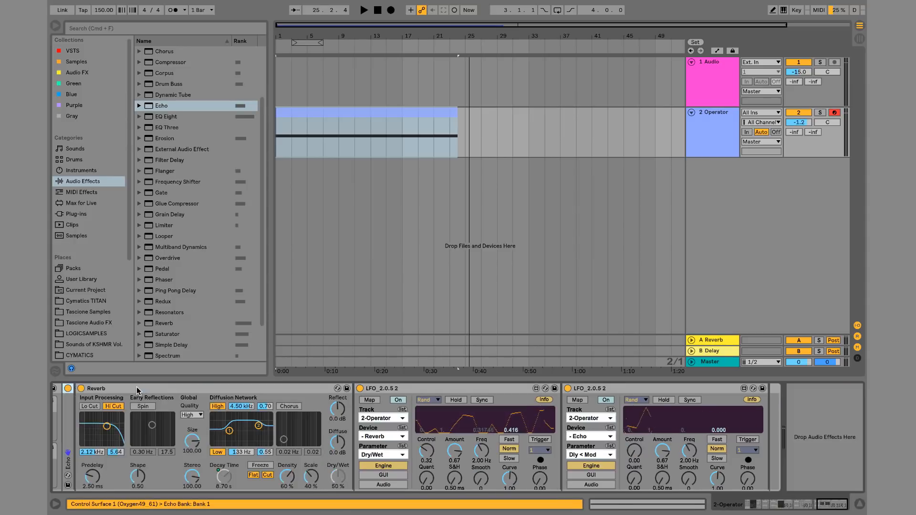
double_click(196, 392)
left_click(334, 389)
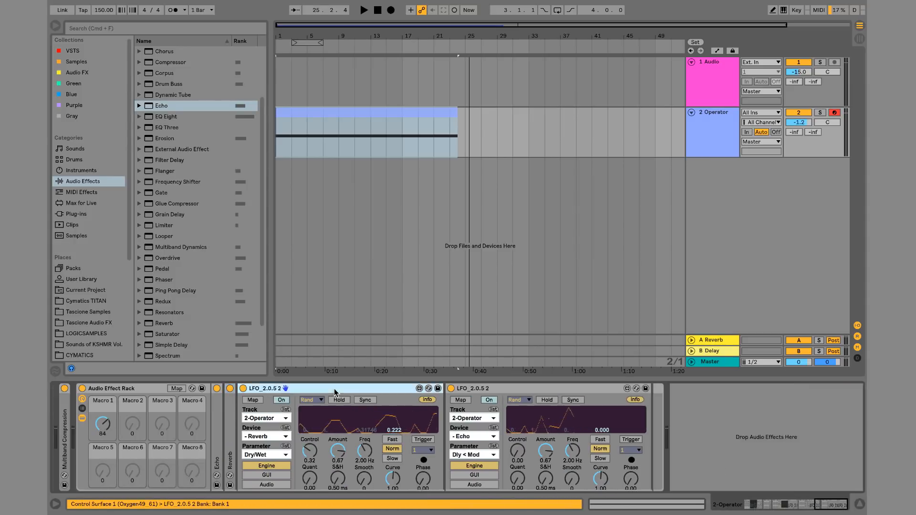
double_click(334, 388)
double_click(363, 388)
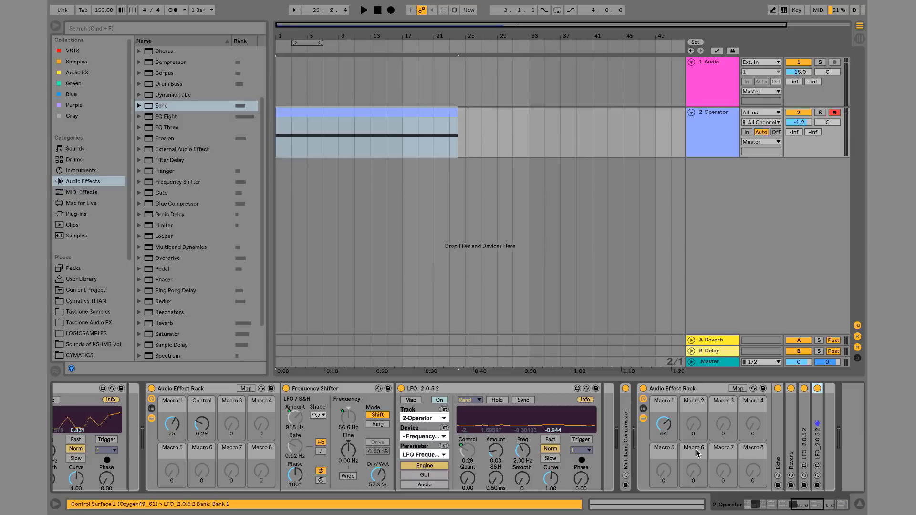
Move Multiband Compression to the end of the device chain, after the reverb rack.
left_click_drag(627, 420, 845, 444)
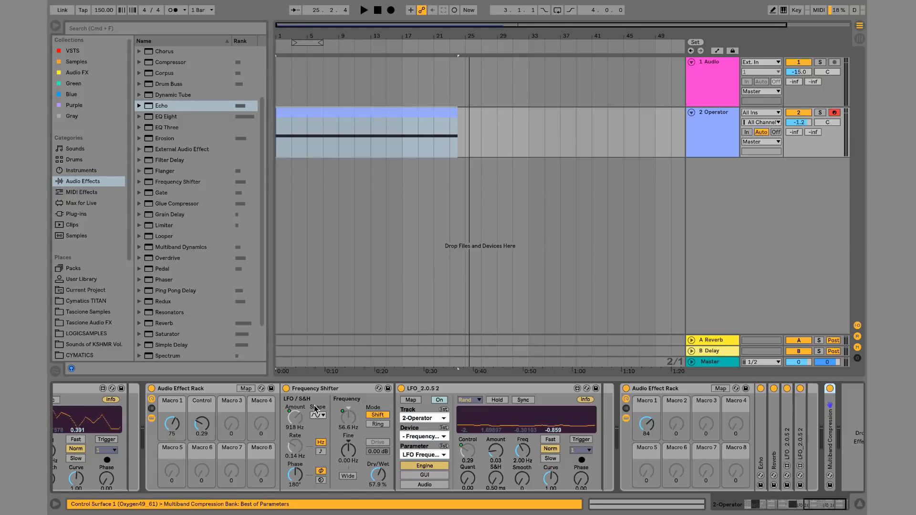
scroll(315, 409, "left", 5)
scroll(295, 425, "left", 8)
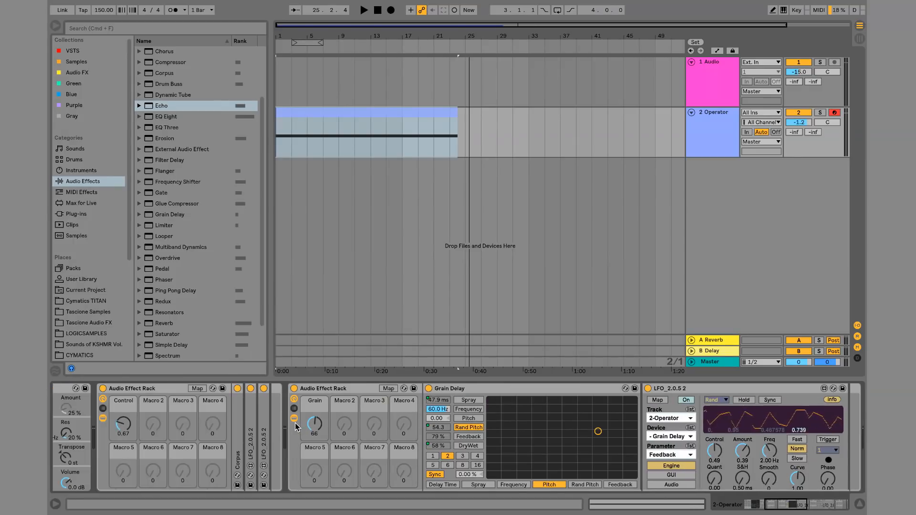
Add the SerumFX plug-in to the device chain between the Frequency Shifter rack and the reverb rack.
scroll(297, 432, "right", 5)
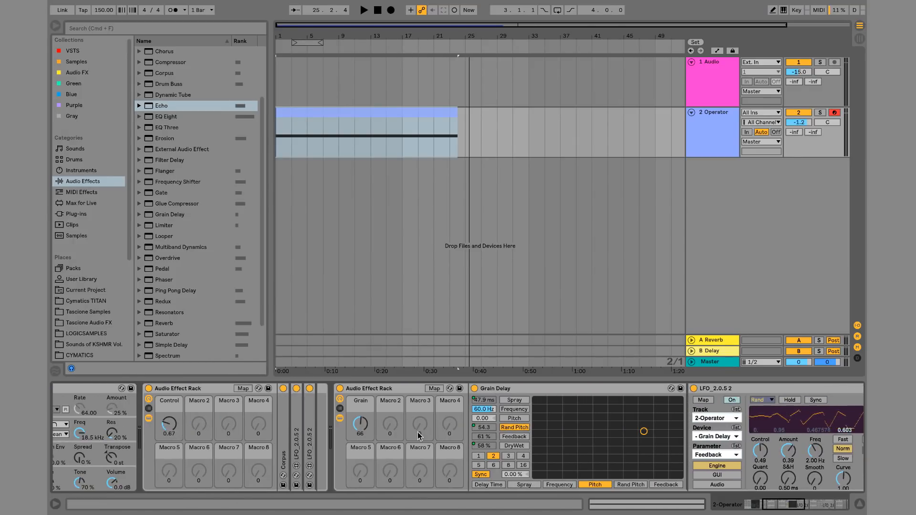
scroll(417, 431, "right", 15)
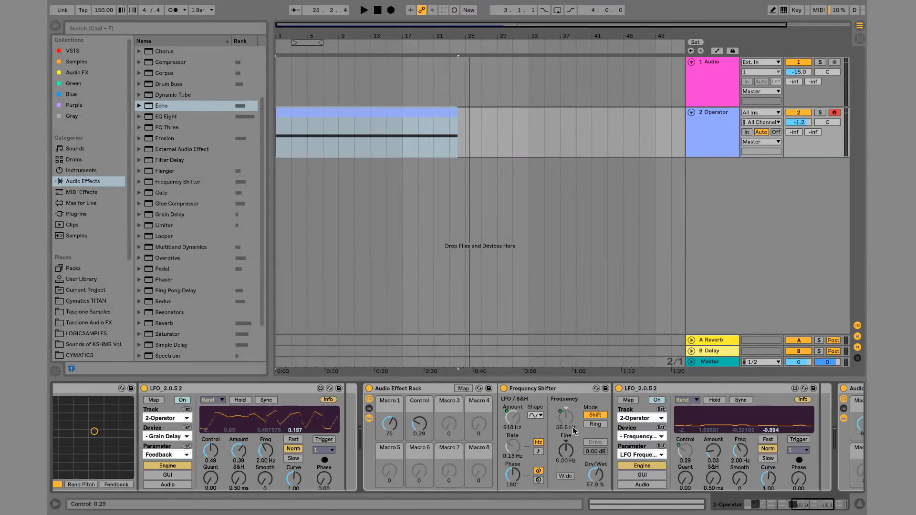
scroll(573, 431, "right", 9)
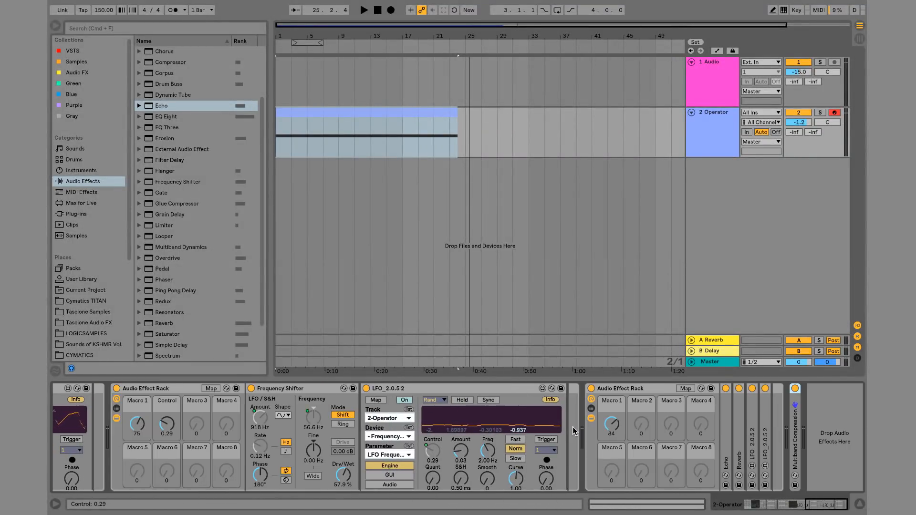
scroll(574, 431, "left", 20)
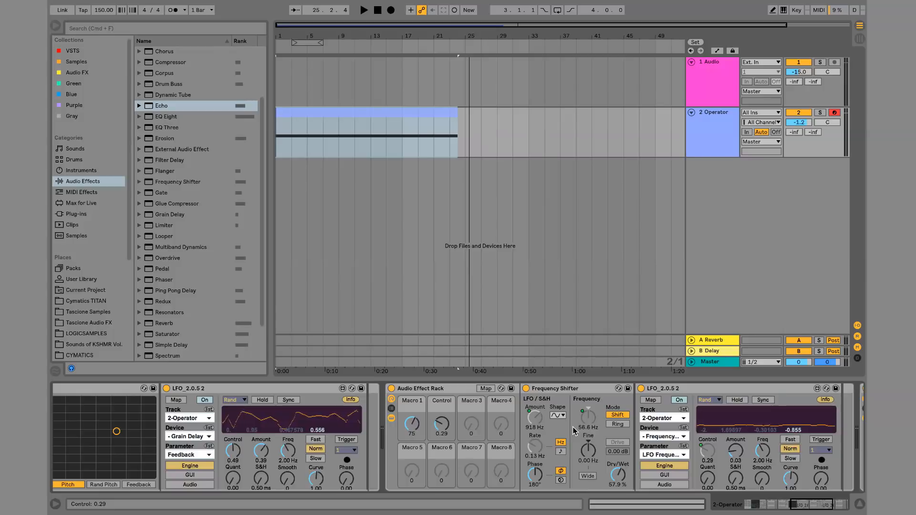
scroll(572, 427, "right", 20)
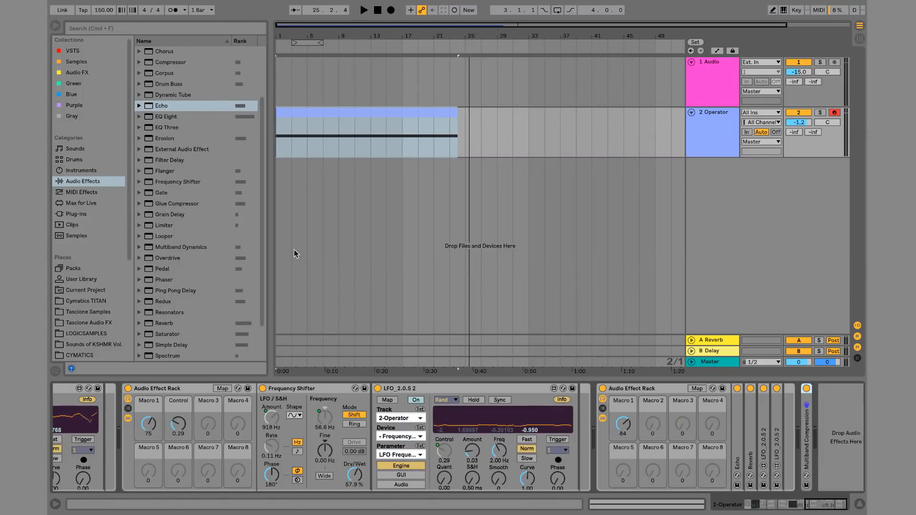
left_click(101, 213)
mouse_move(177, 186)
left_mouse_down()
mouse_move(407, 203)
mouse_move(769, 425)
mouse_move(591, 420)
mouse_move(598, 413)
left_mouse_up()
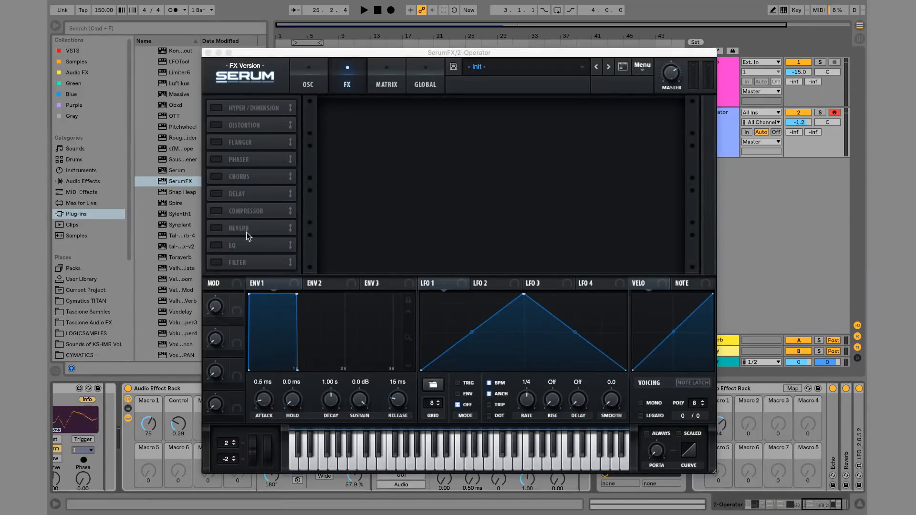
Enable SerumFX's Filter effect, set its type to the Flanges option Cmb - and close the plug-in window.
left_click(216, 262)
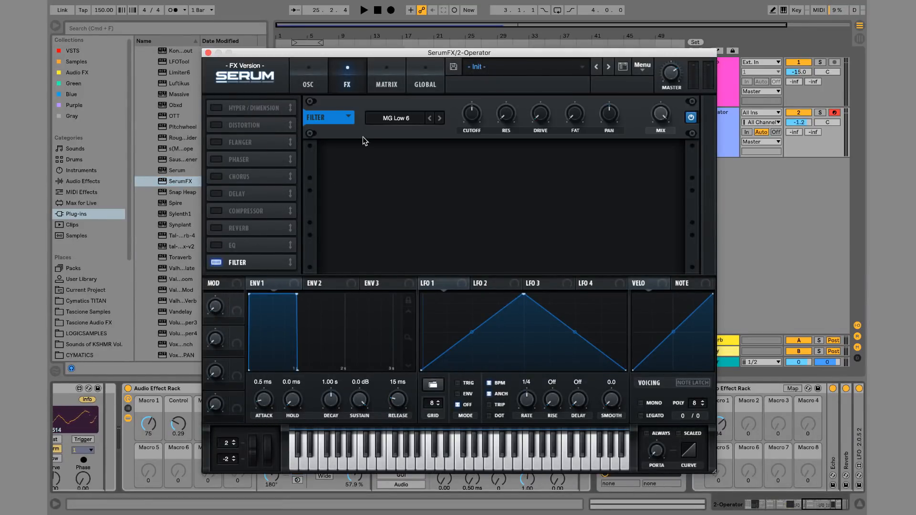
left_click(396, 118)
mouse_move(397, 153)
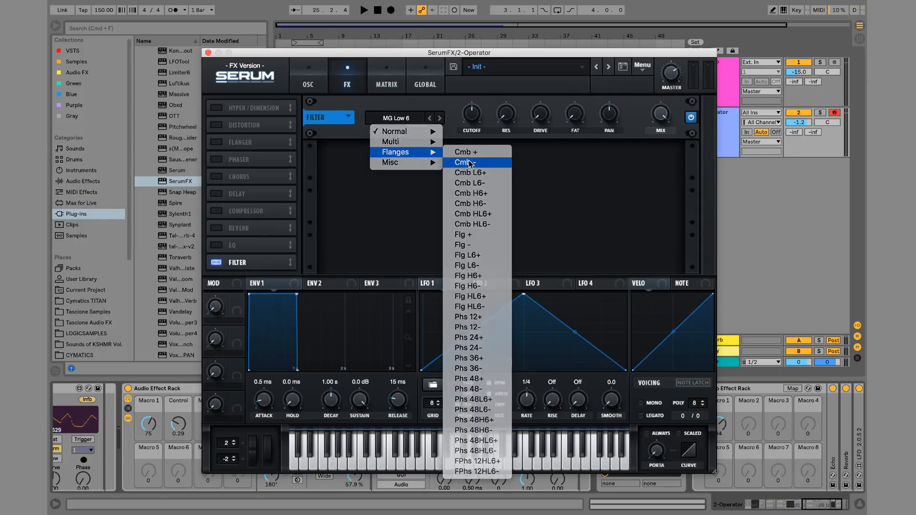
left_click(473, 159)
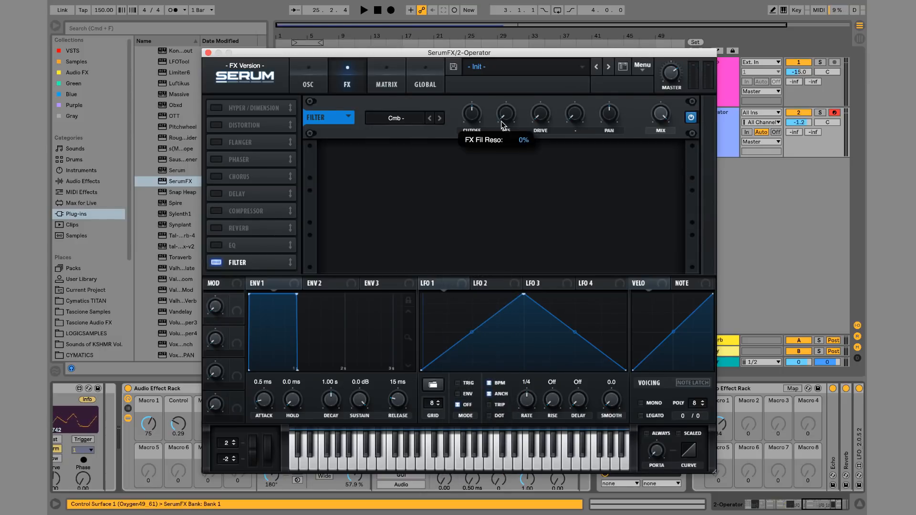
left_click(208, 52)
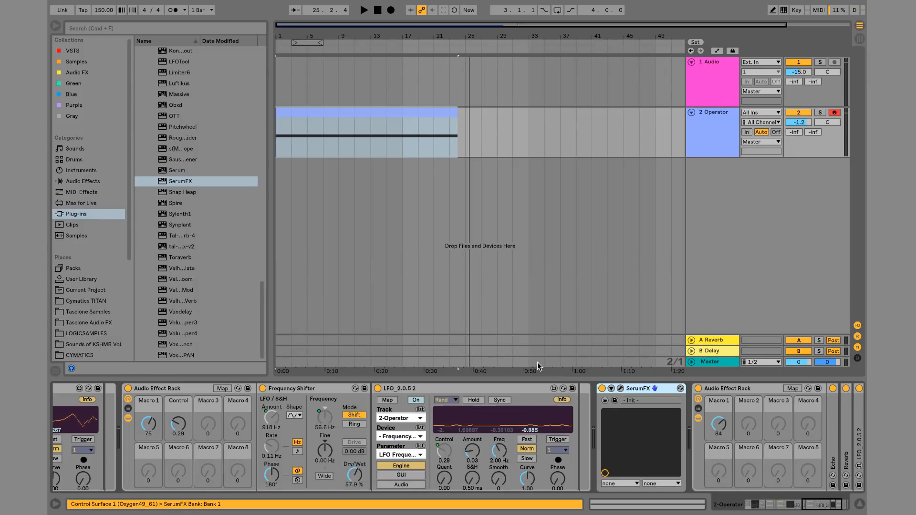
Group SerumFX into an Audio Effect Rack and expose its filter resonance, cutoff and pan as configured parameters.
key("super+g")
left_click(625, 391)
left_click(728, 389)
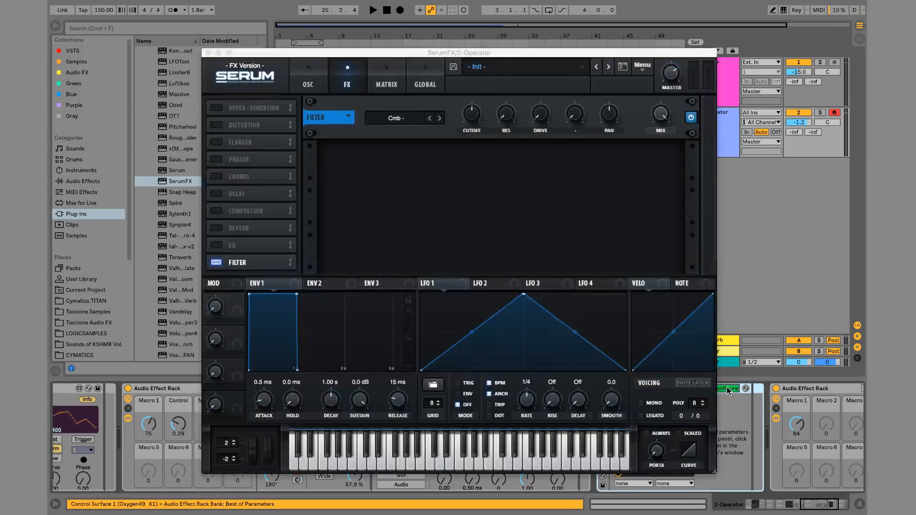
left_click(507, 117)
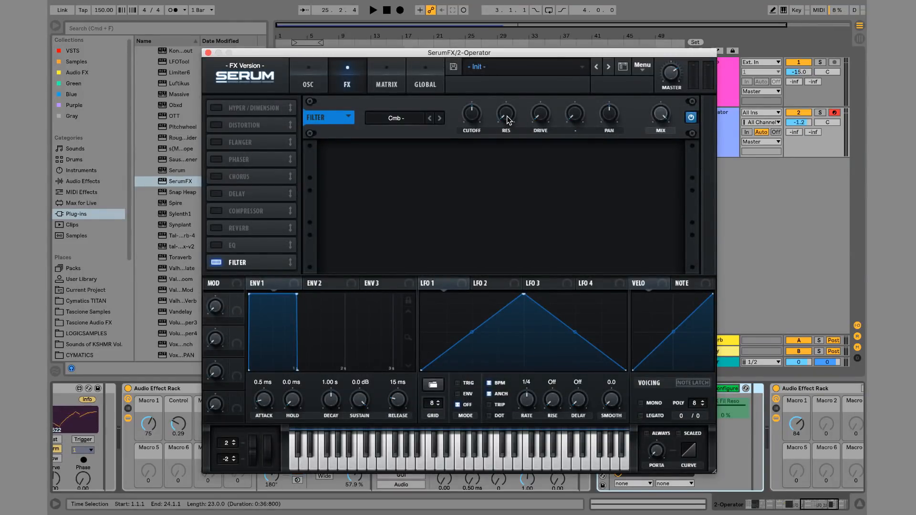
left_click(472, 111)
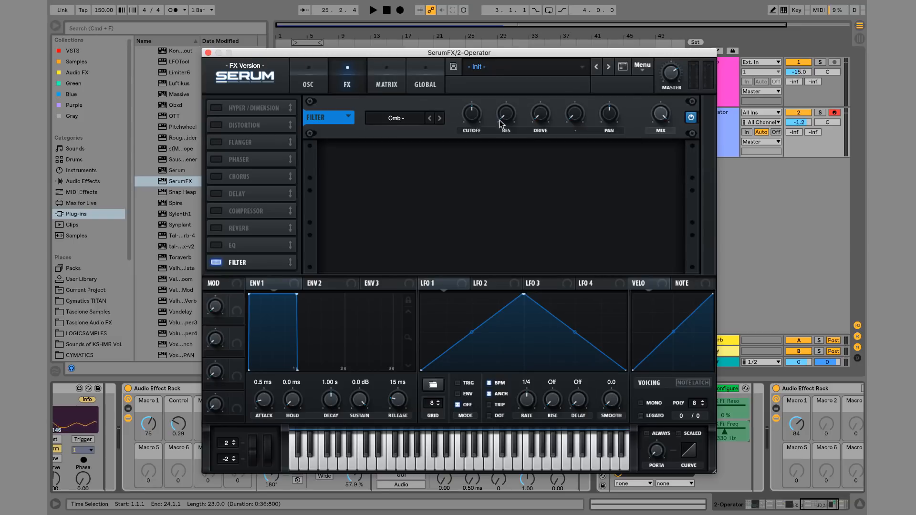
left_click(609, 115)
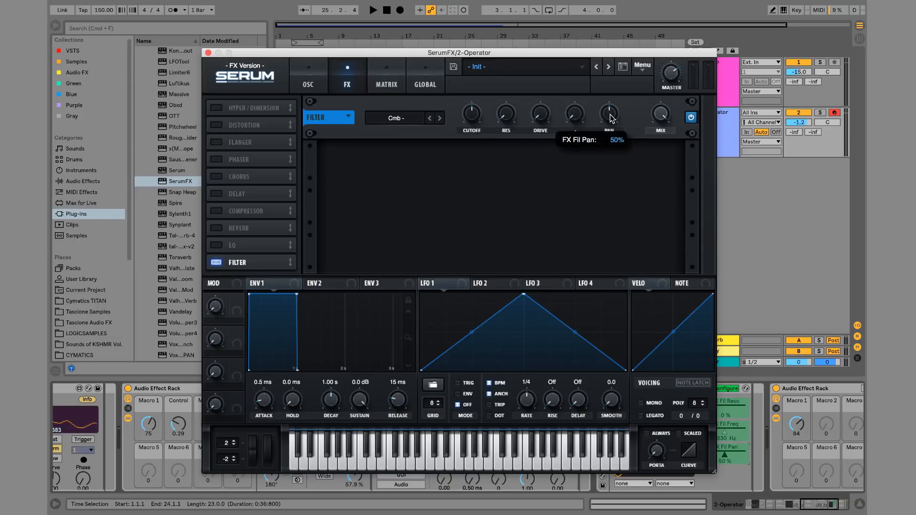
left_click(208, 53)
left_click(727, 388)
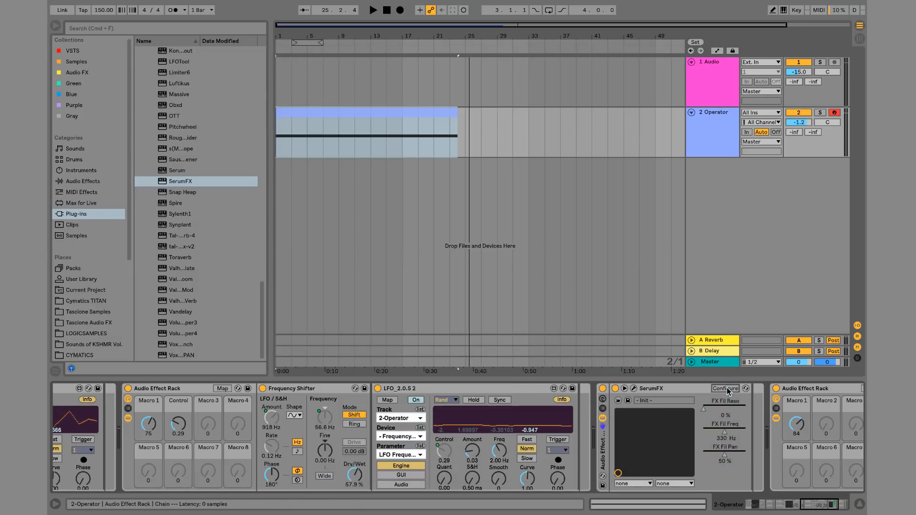
Show the SerumFX rack's macros and map FX Fil Freq to Macro 1 and both FX Fil Pan and FX Fil Reso to Macro 2.
left_click(603, 399)
scroll(783, 411, "right", 2)
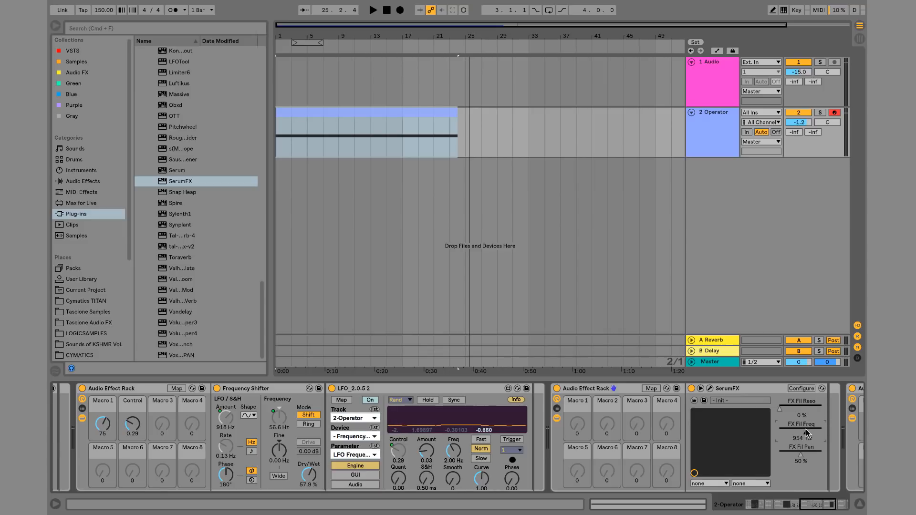
right_click(806, 429)
left_click(768, 374)
right_click(801, 451)
left_click(734, 395)
right_click(799, 415)
right_click(783, 428)
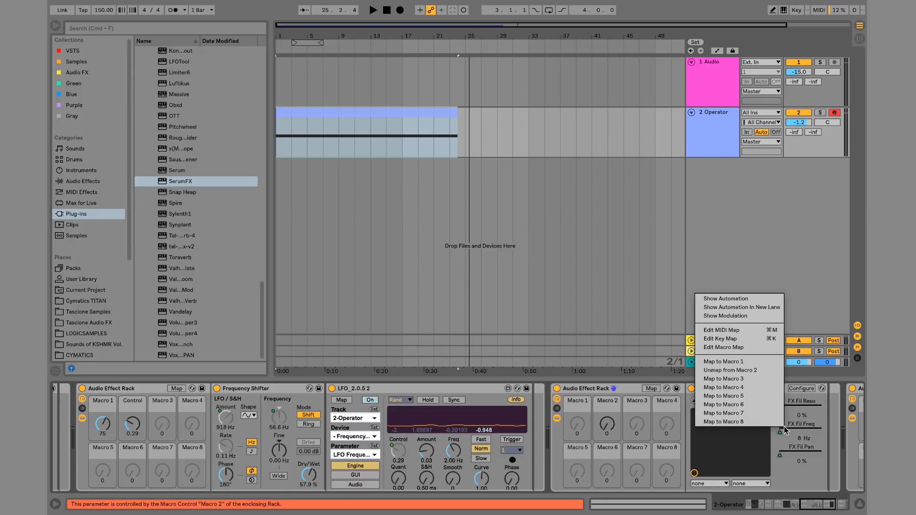
left_click(746, 363)
right_click(801, 411)
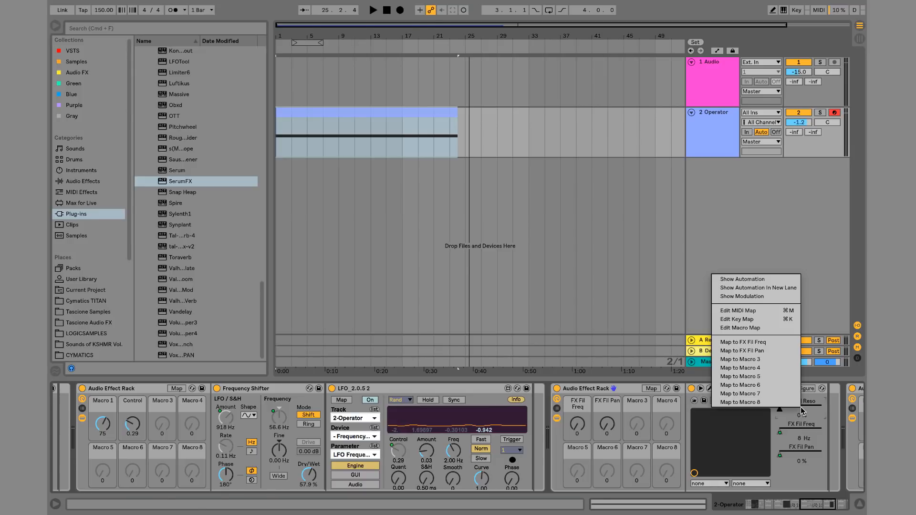
left_click(758, 354)
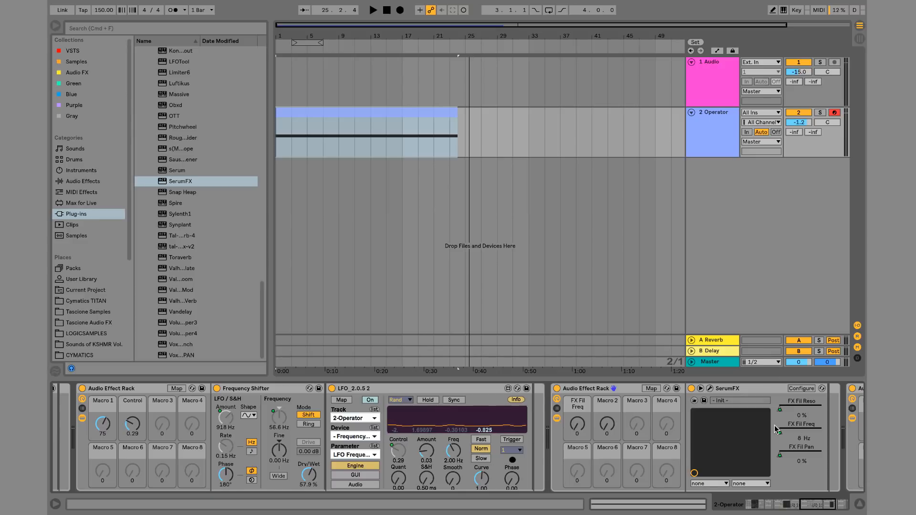
Limit the SerumFX rack's macro mapping ranges to 0.15–0.81 for FX Fil Reso and 0.45–0.65 for FX Fil Pan.
left_click(650, 388)
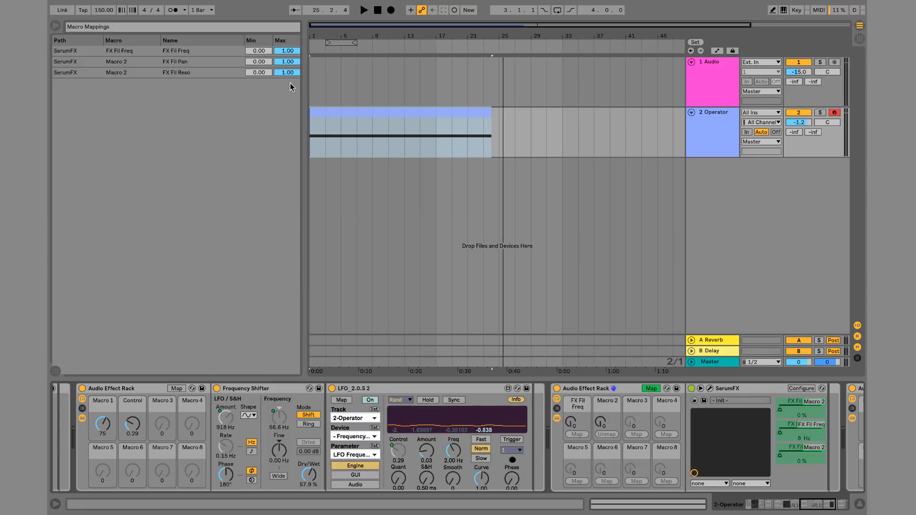
left_click_drag(287, 73, 287, 79)
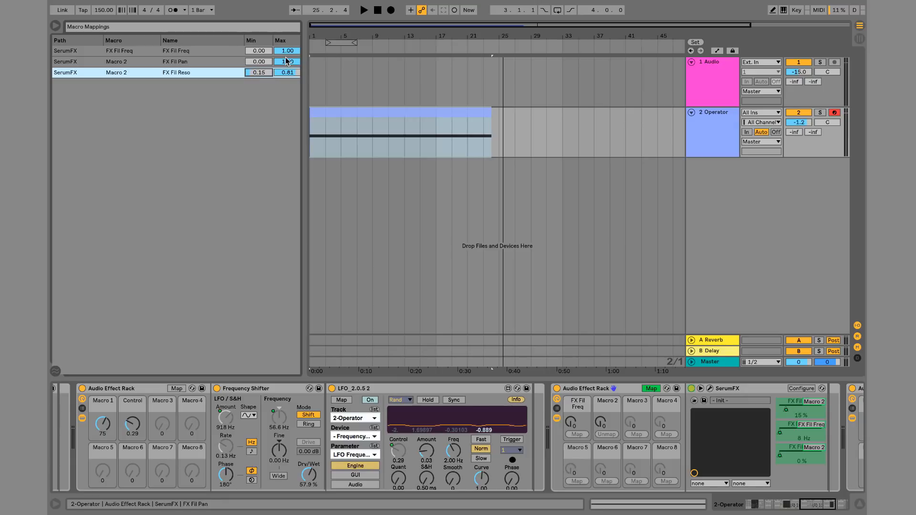
left_click(266, 63)
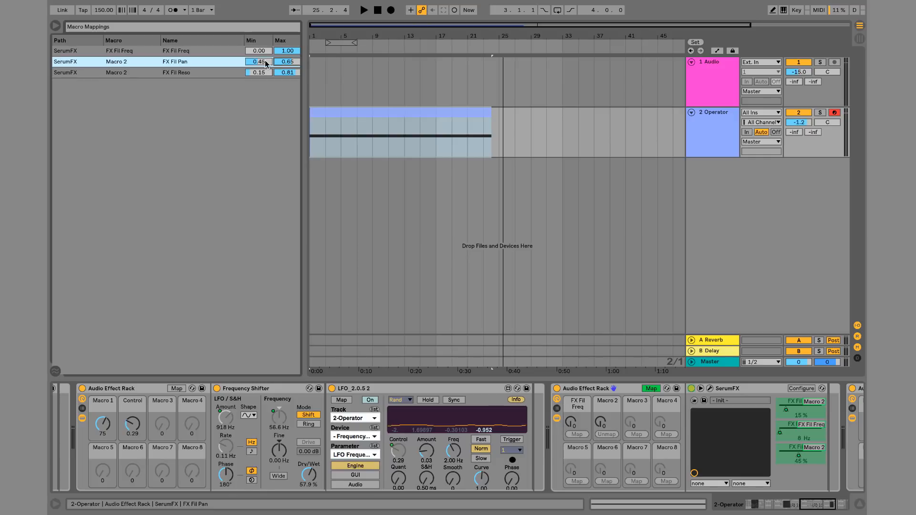
left_click(267, 50)
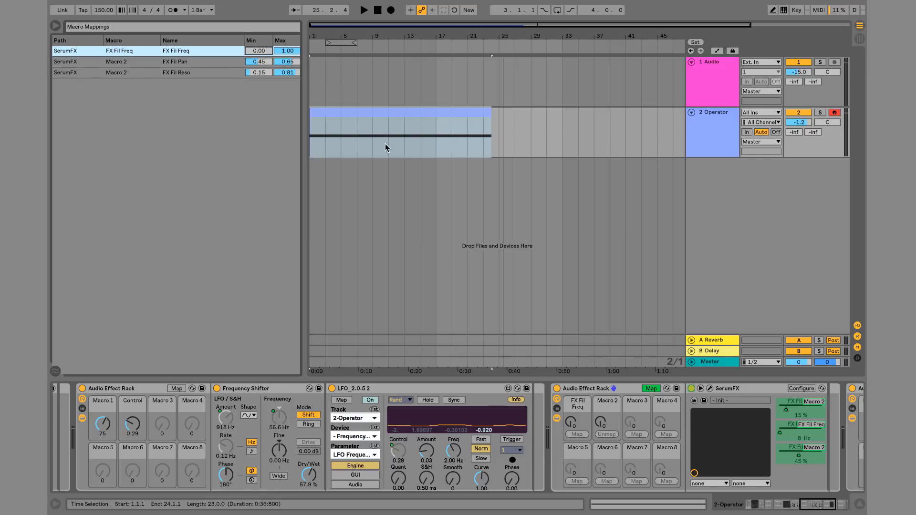
left_click(655, 390)
Play the clip while sweeping the SerumFX rack's macros, leaving FX Fil Freq at 27 and Macro 2 at 116.
key("space")
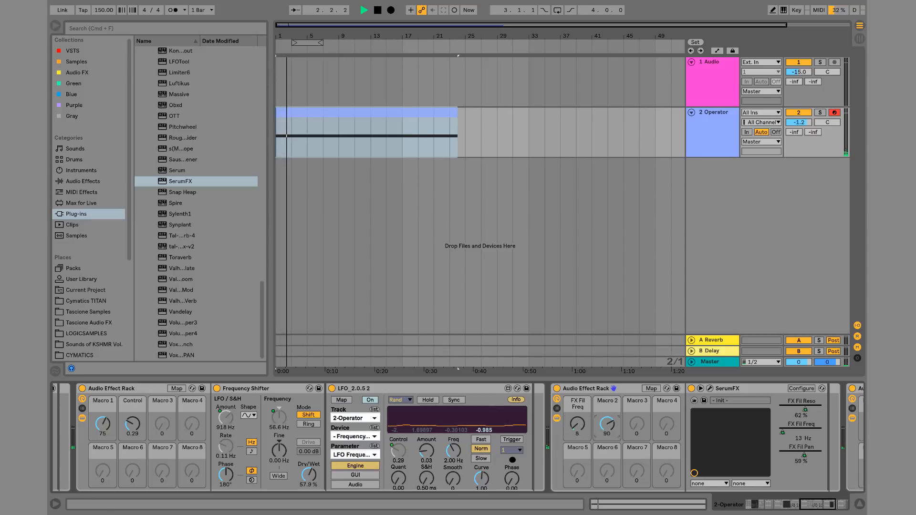
left_click_drag(565, 427, 565, 352)
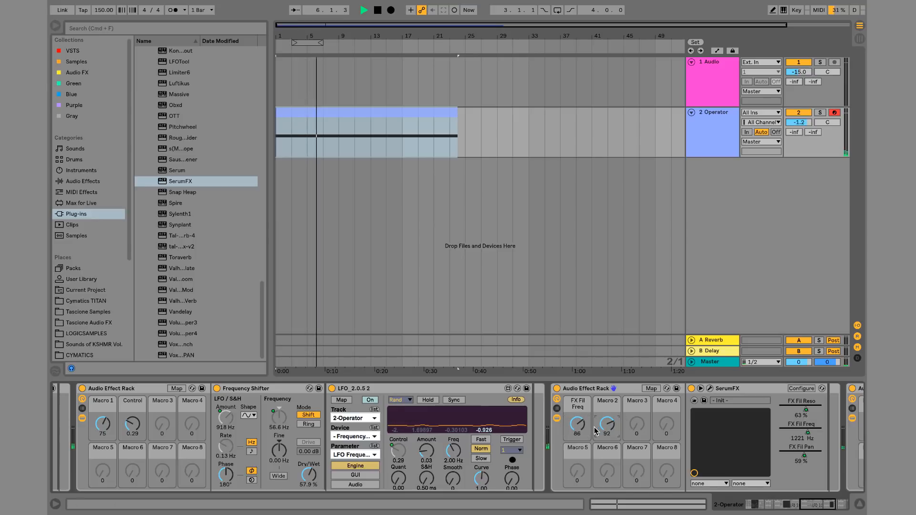
left_click_drag(577, 423, 577, 480)
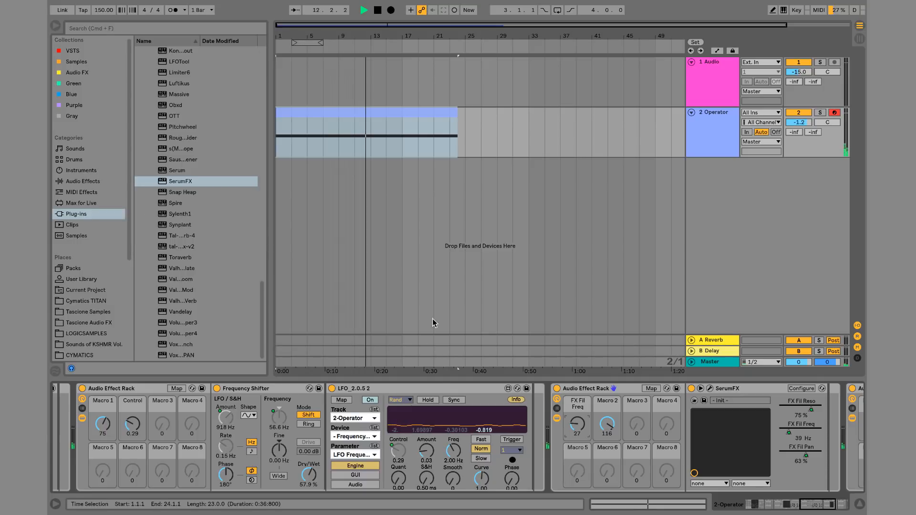
Copy the Frequency Shifter's LFO_2.0.5 2 to after SerumFX and map the copy to the rack's FX Fil Freq macro.
left_click(440, 388)
left_click(833, 429)
key("super+v")
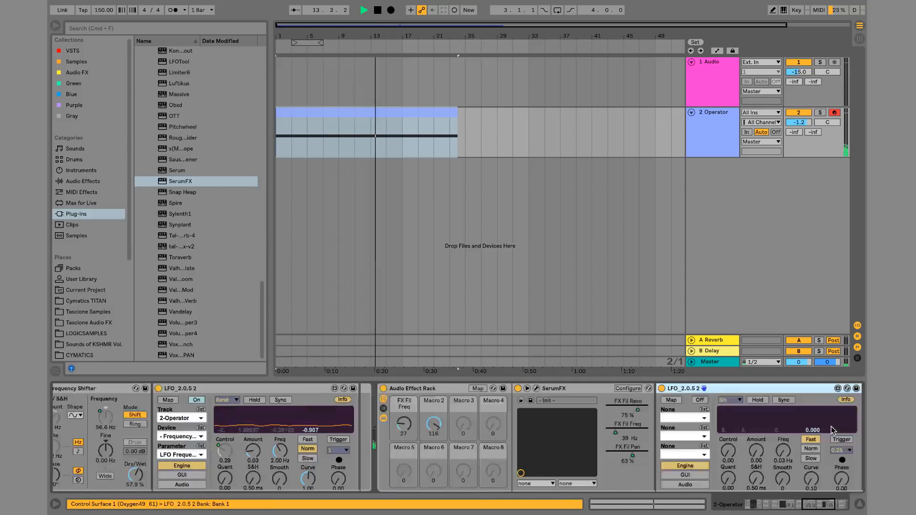
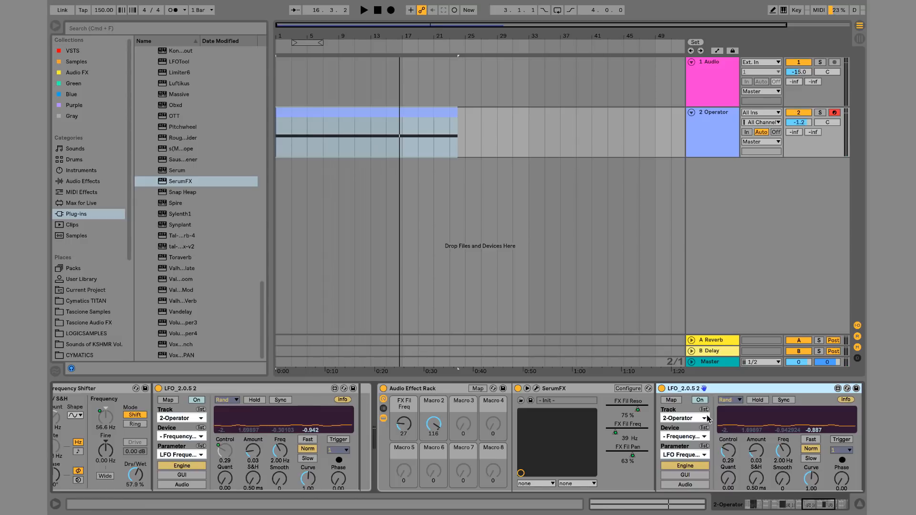
left_click(673, 401)
left_click(409, 423)
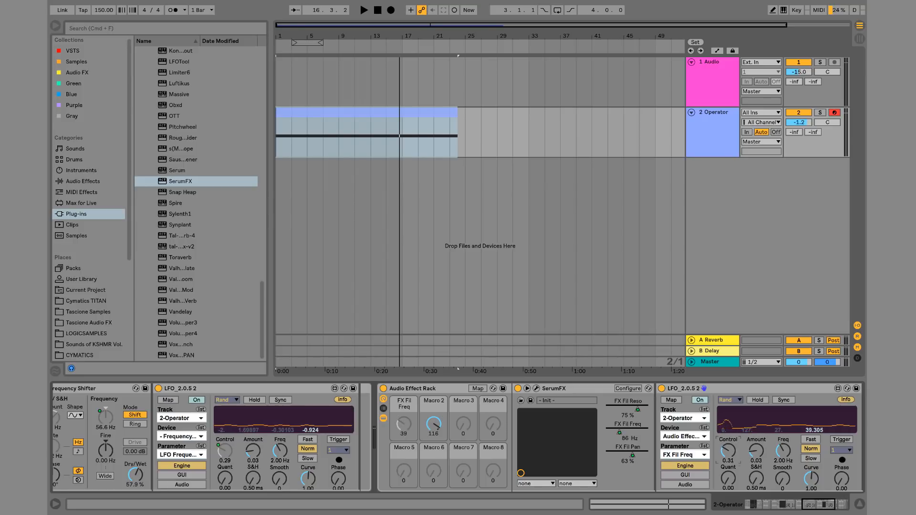
Map the new LFO's Control knob to Macro 3, name it "FX control" and set it to 0.46 while auditioning playback.
right_click(730, 457)
left_click(769, 373)
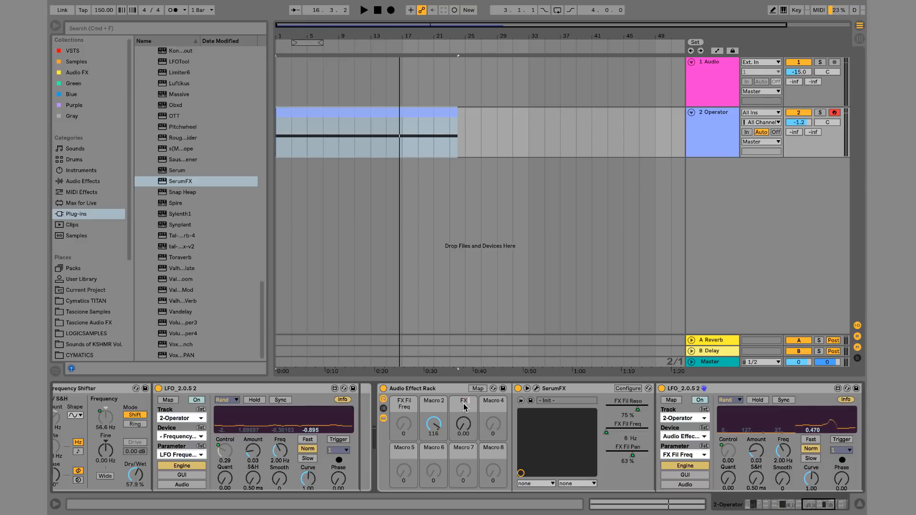
key("space")
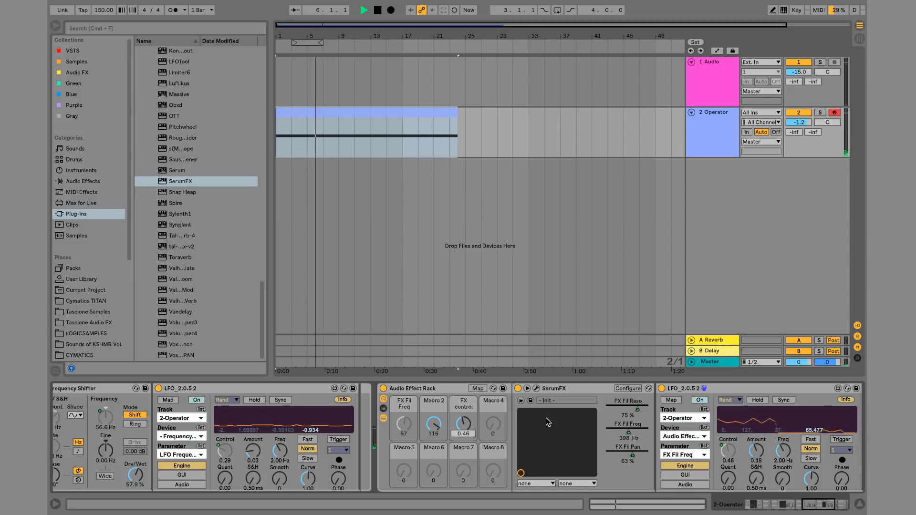
key("space")
Hide the devices of the Corpus, Grain Delay and Frequency Shifter racks so only their macros show.
scroll(548, 419, "left", 6)
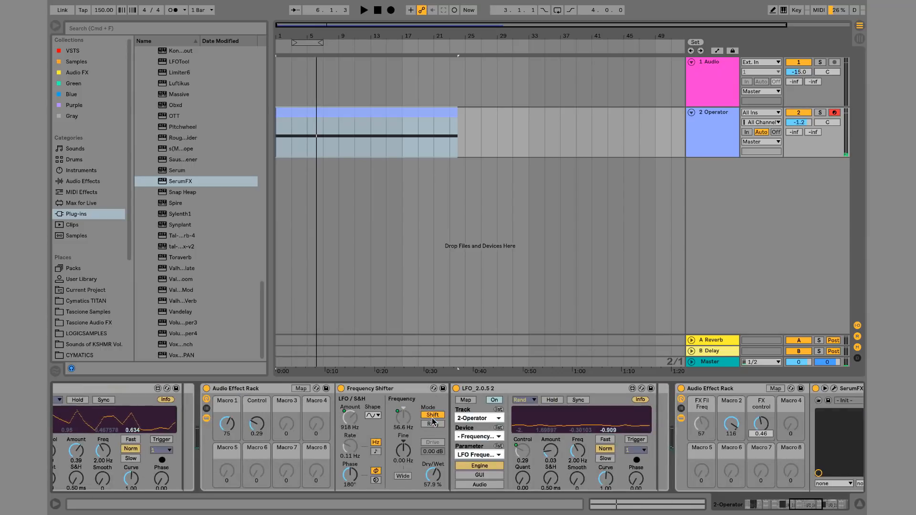
scroll(229, 401, "left", 6)
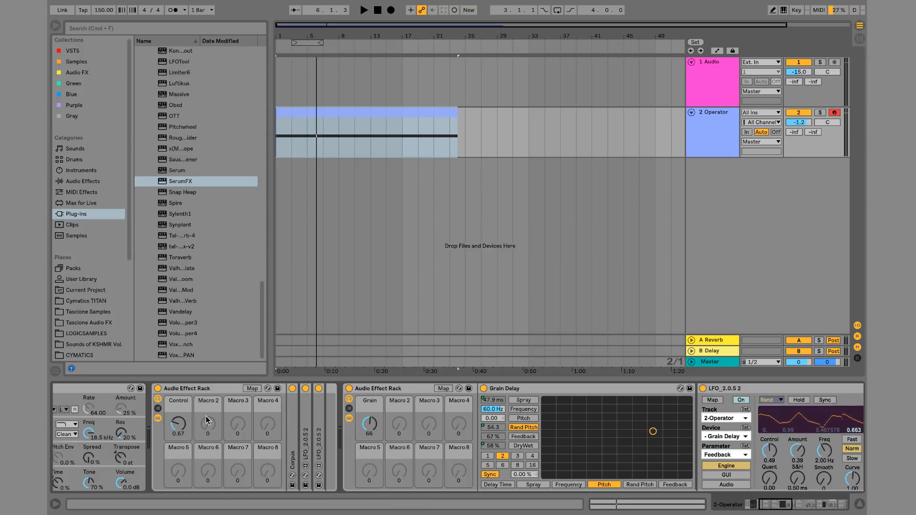
left_click(159, 418)
left_click(297, 418)
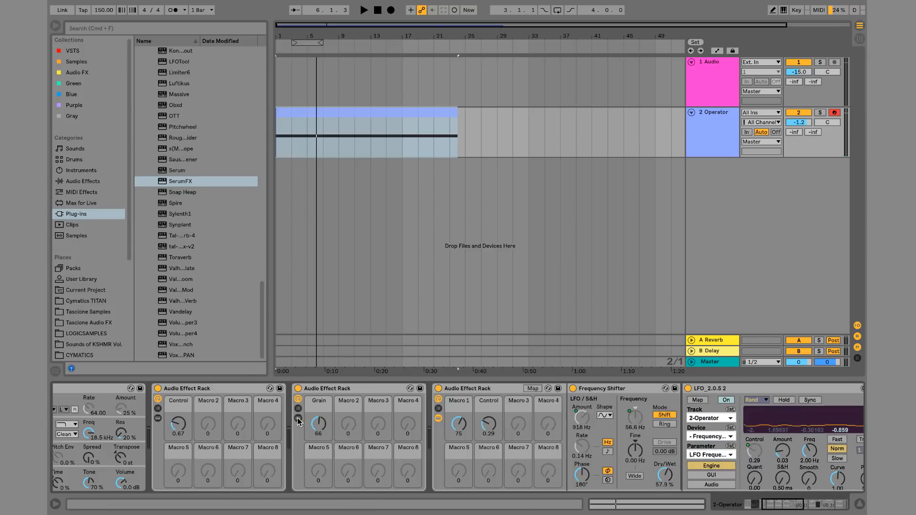
left_click(438, 419)
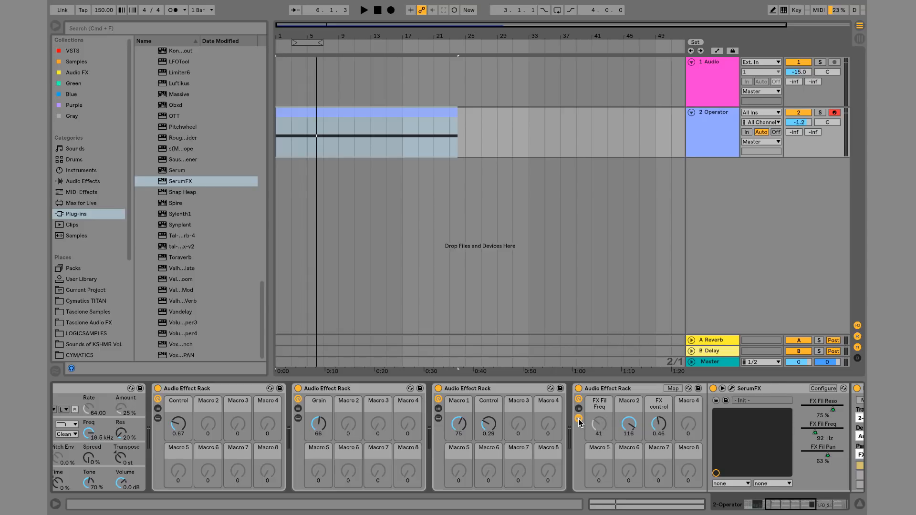
Hide the devices of the SerumFX and Echo/Reverb racks, and group all five Audio Effect Racks into one outer rack.
left_click(579, 419)
left_click(605, 419)
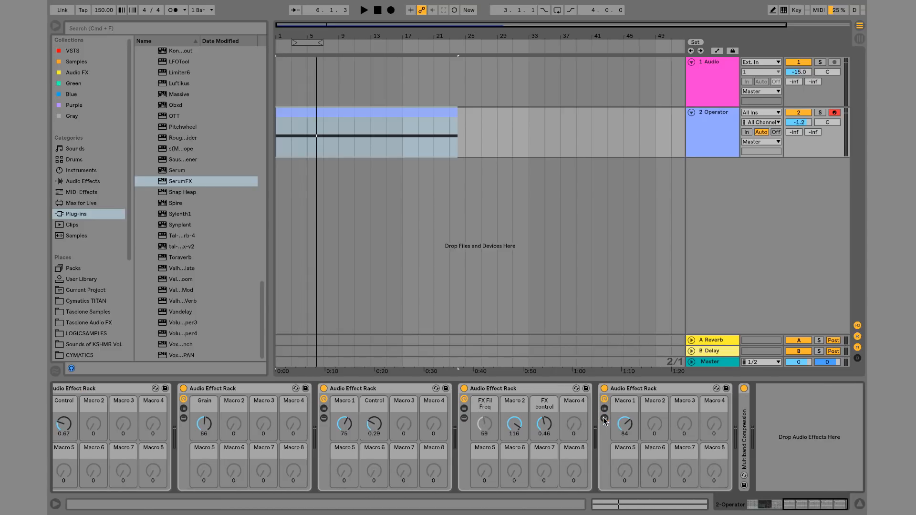
left_click(636, 385)
scroll(616, 387, "left", 10)
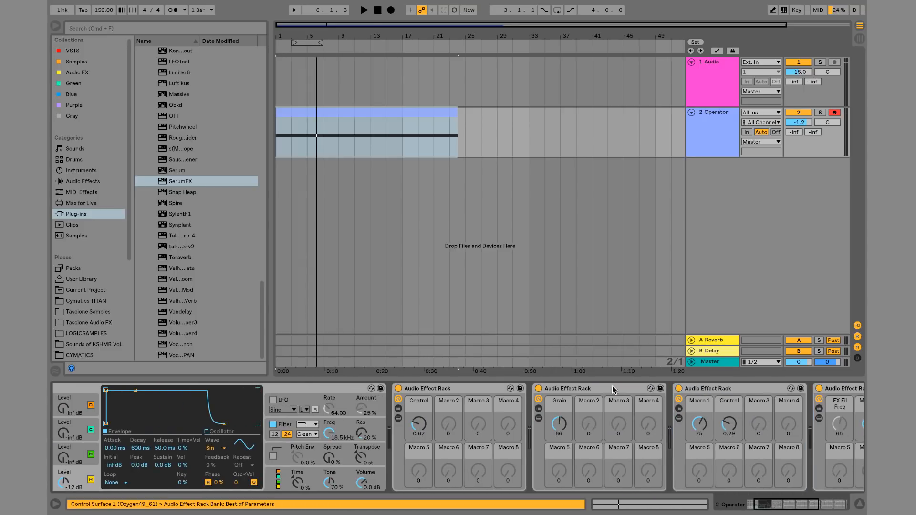
left_click(443, 389)
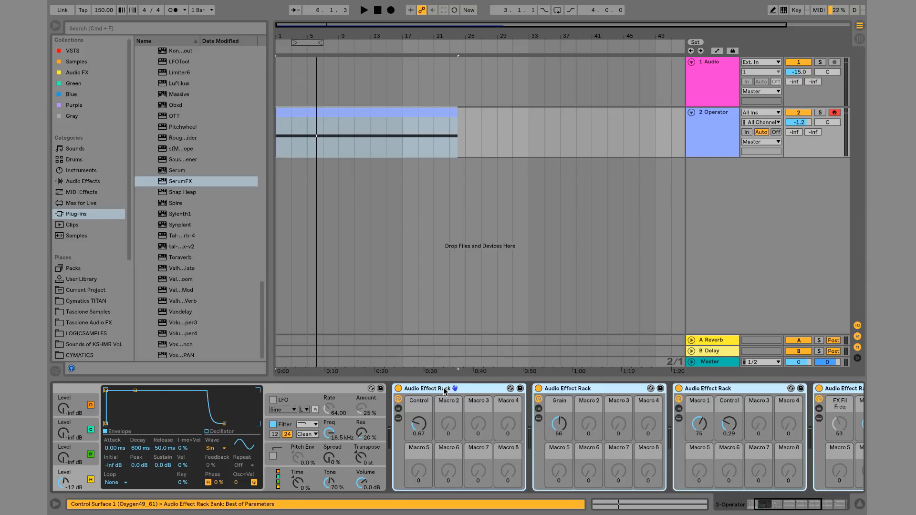
key("ctrl+g")
Map the Corpus rack's Control to the outer rack's Macro 1, and its LFO Rate LFO's Control through inner Macro 2 to outer Macro 2.
right_click(437, 420)
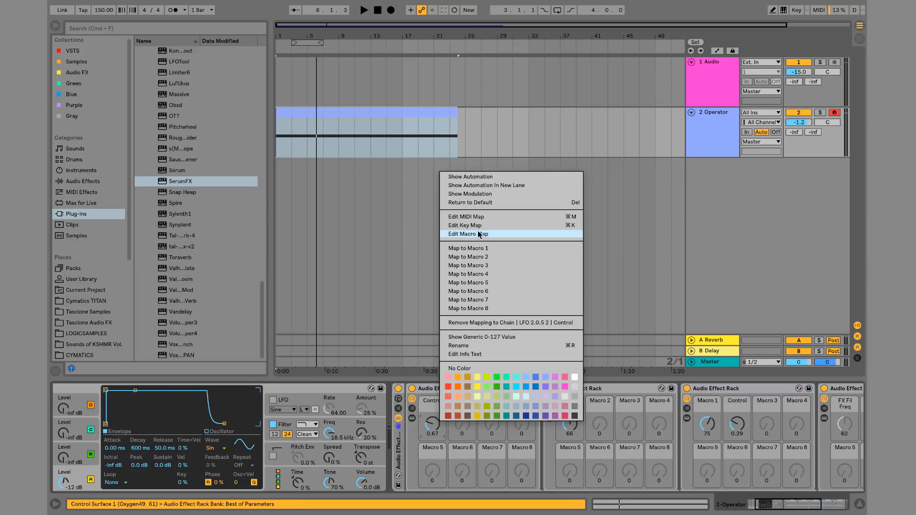
left_click(479, 248)
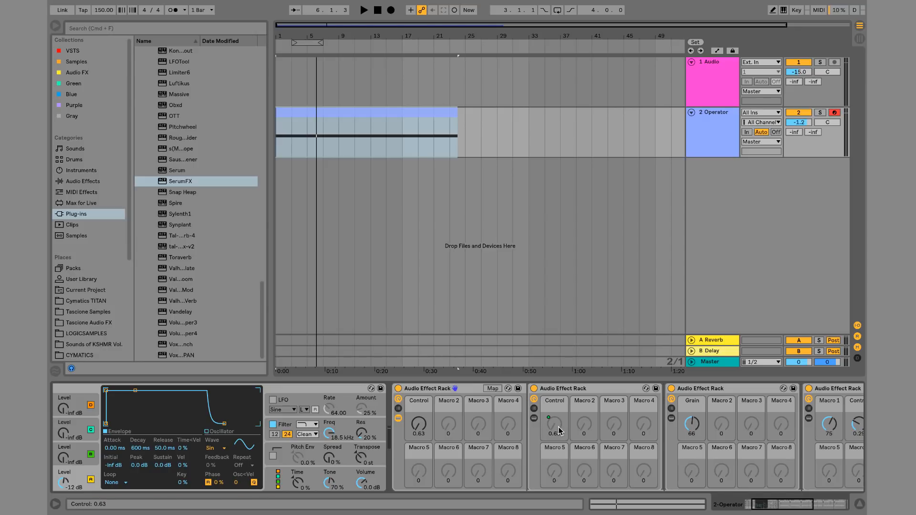
left_click(535, 419)
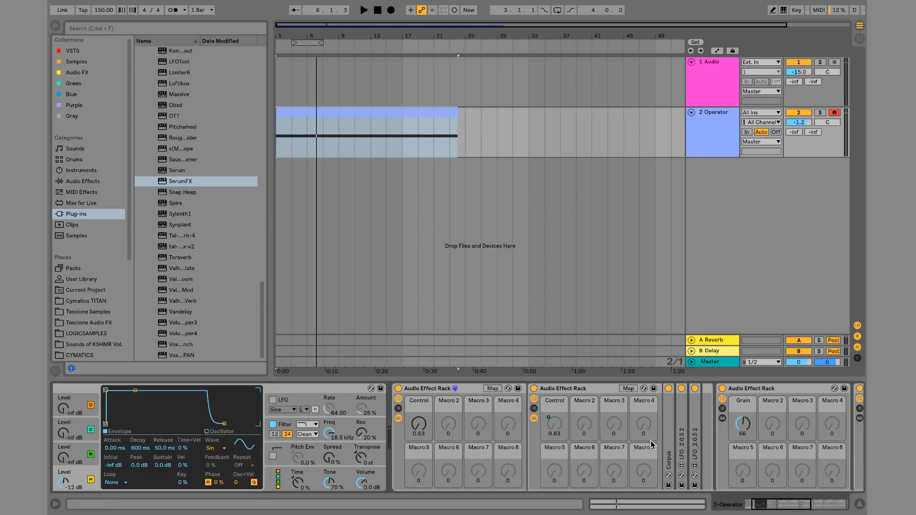
left_click(679, 442)
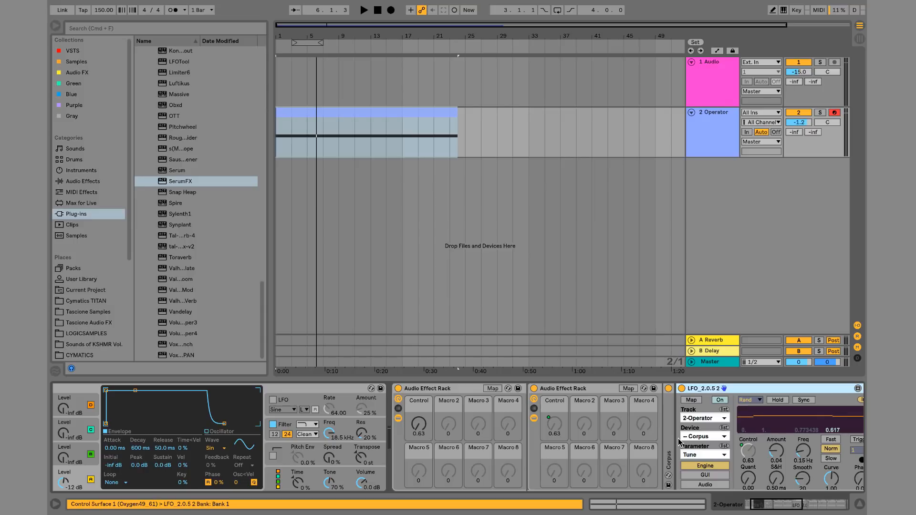
scroll(729, 451, "right", 3)
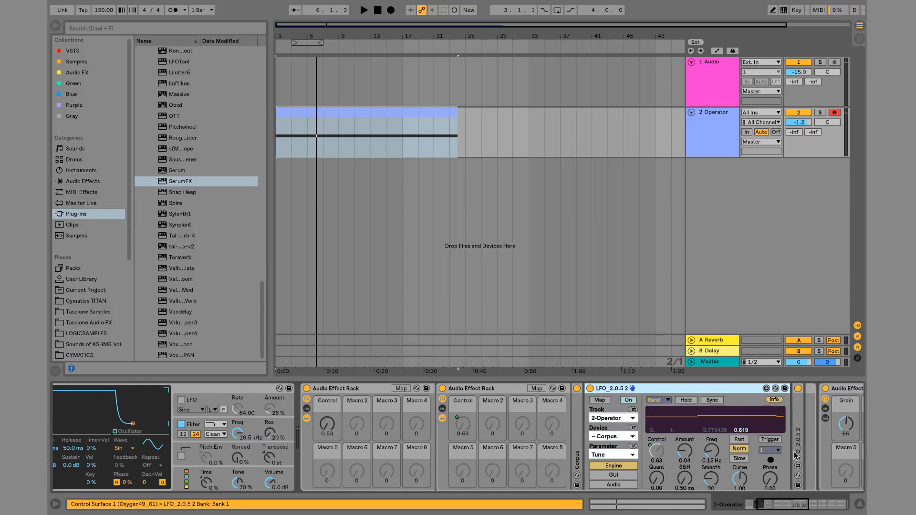
double_click(796, 456)
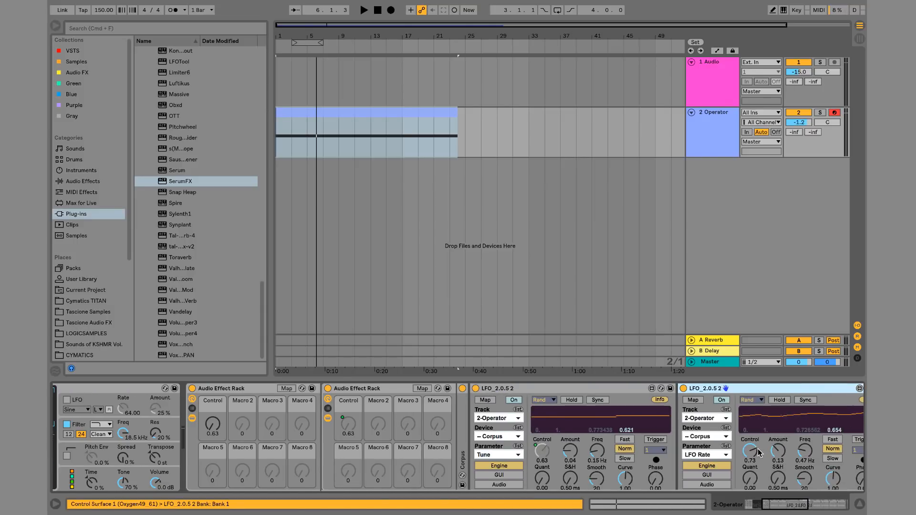
right_click(758, 451)
left_click(771, 364)
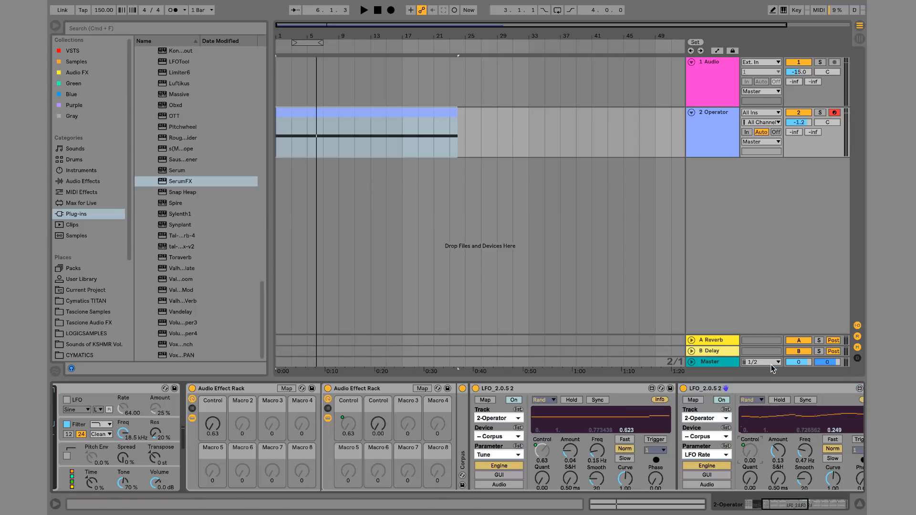
right_click(381, 417)
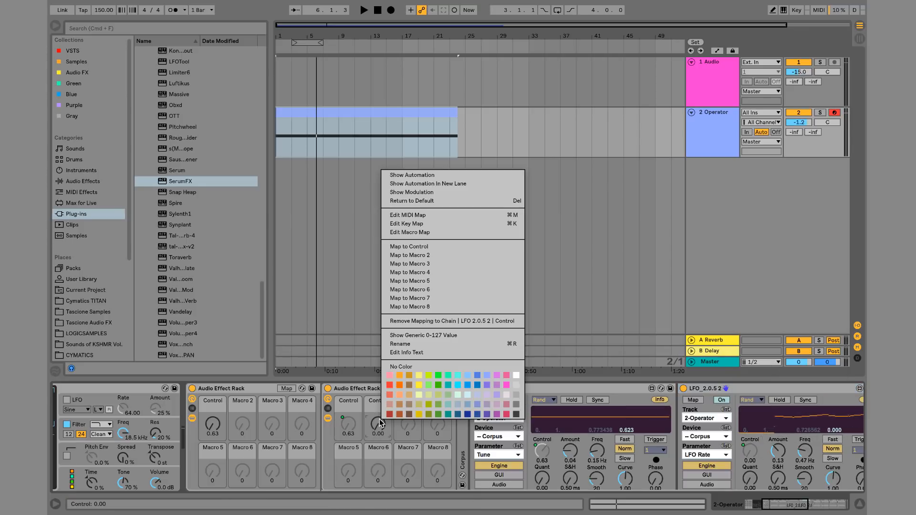
left_click(420, 255)
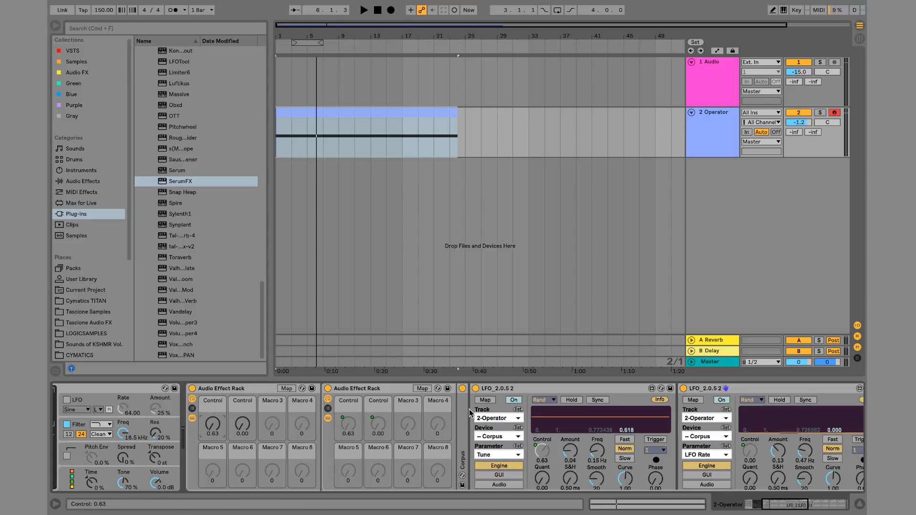
Hide the Corpus rack's devices and map the Grain Delay rack's Grain macro to the outer rack's Macro 3.
left_click(328, 419)
right_click(485, 424)
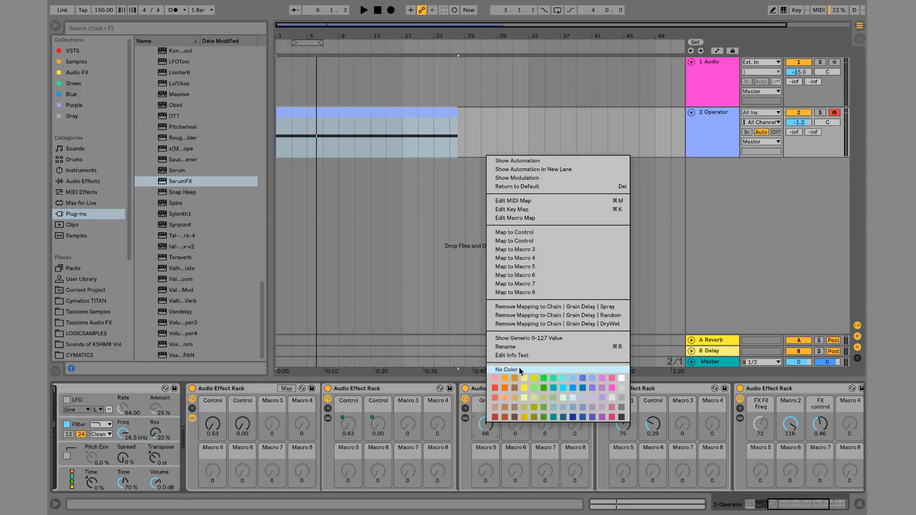
left_click(520, 249)
right_click(628, 429)
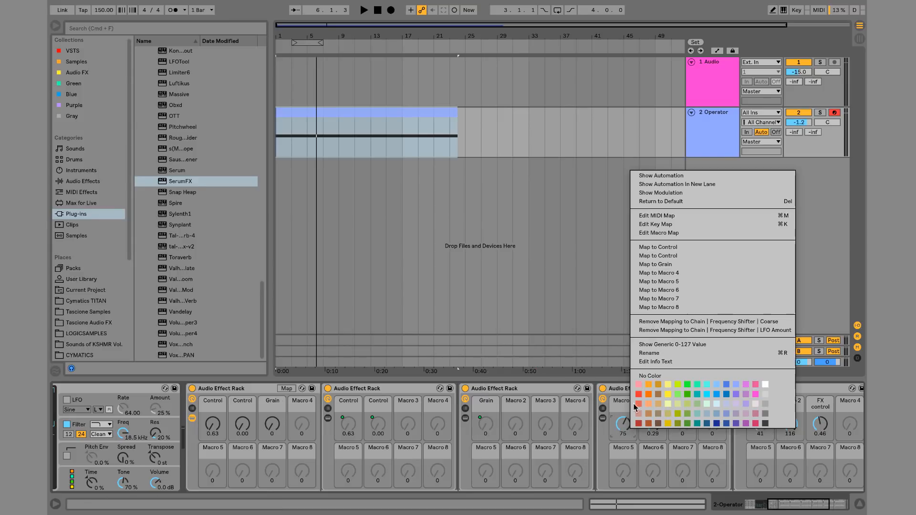
left_click(687, 280)
right_click(653, 431)
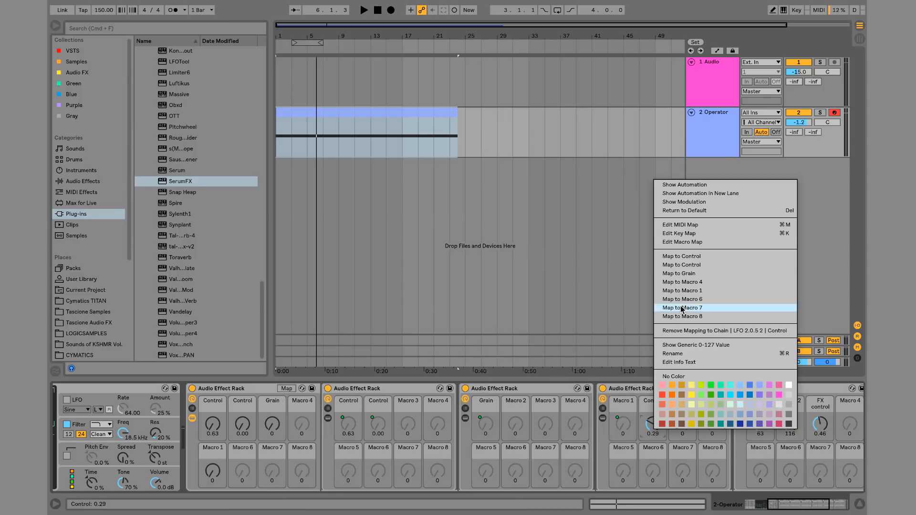
left_click(683, 291)
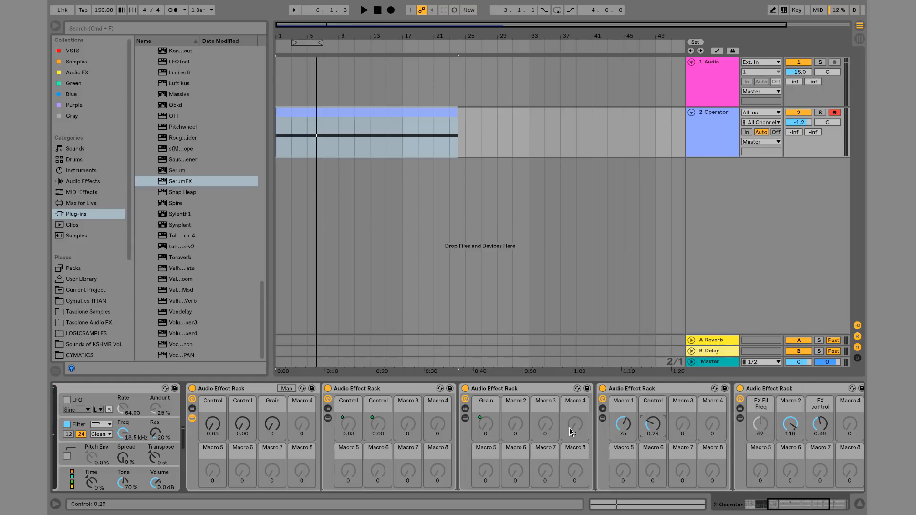
Map the Frequency Shifter rack's Macro 1 and Control to the outer rack's Macro 4 and Macro 5.
right_click(629, 426)
left_click(666, 271)
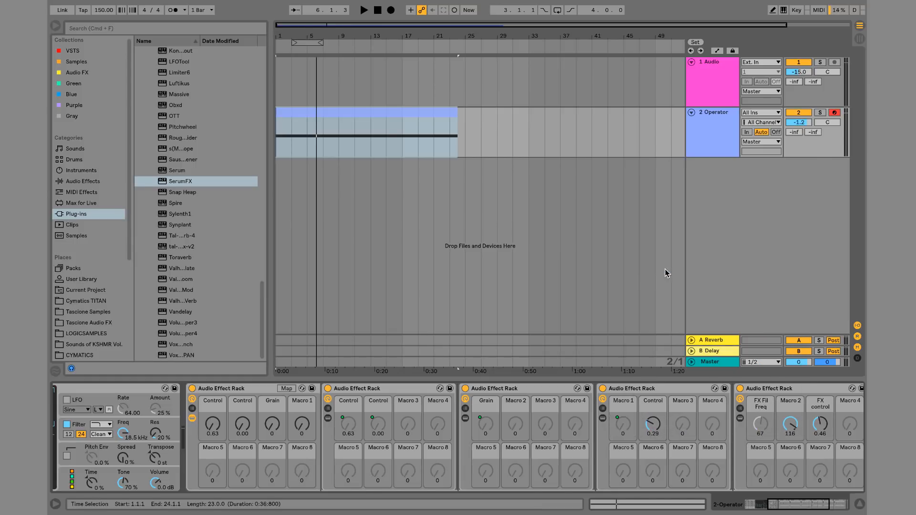
right_click(655, 432)
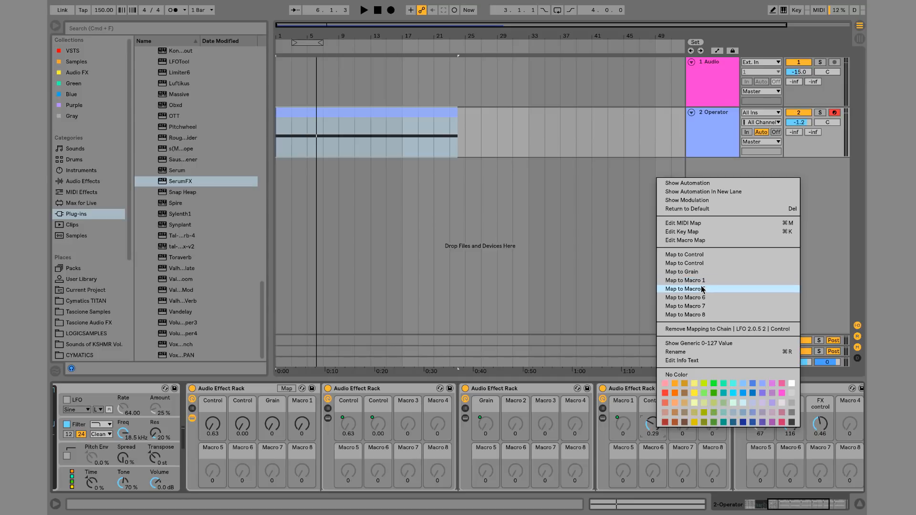
left_click(685, 289)
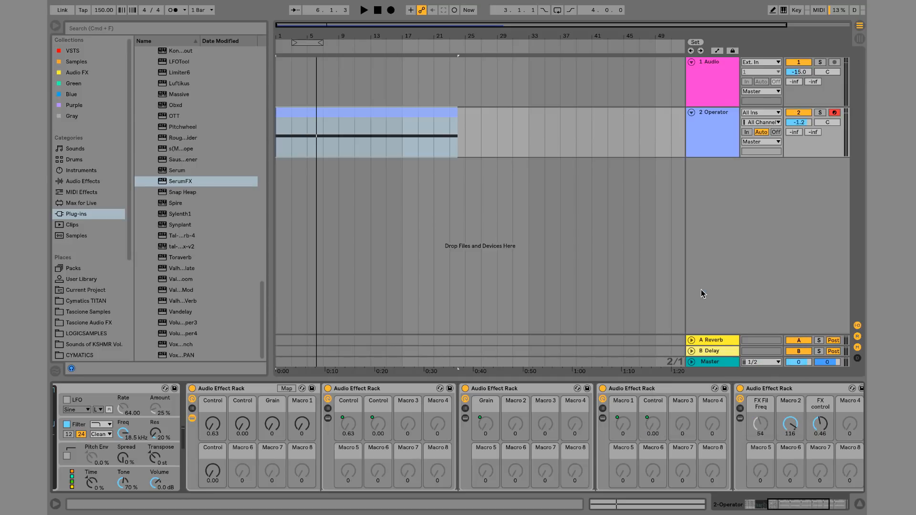
Map the SerumFX rack's Macro 2 and FX control to the outer rack's Macro 6 and Macro 7.
right_click(787, 426)
left_click(743, 297)
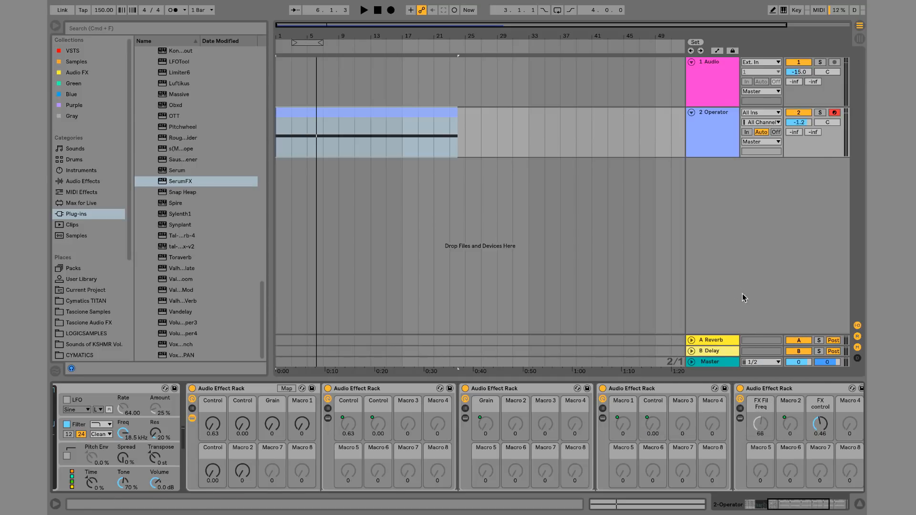
right_click(825, 415)
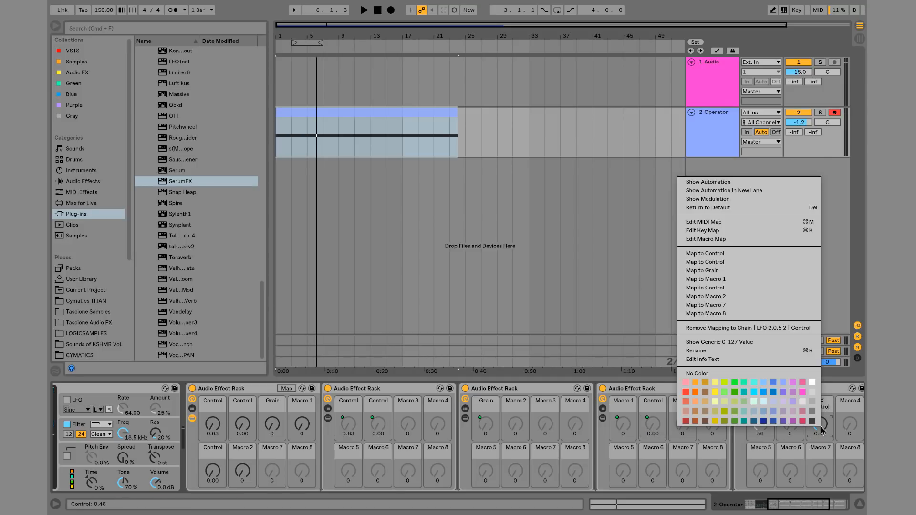
left_click(740, 304)
Map the Echo/Reverb rack's Macro 1 to the outer rack's Macro 8 and hide the outer rack's devices.
scroll(692, 414, "right", 5)
right_click(663, 424)
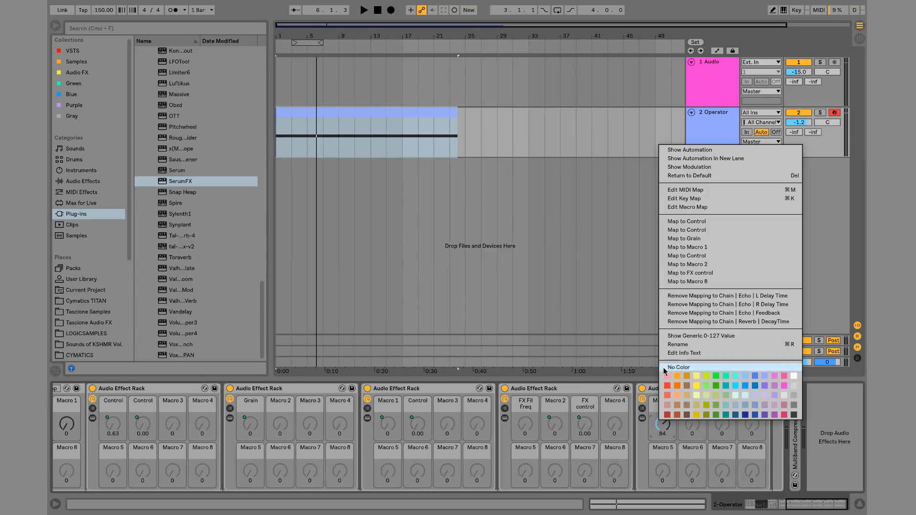
left_click(680, 281)
scroll(637, 437, "left", 8)
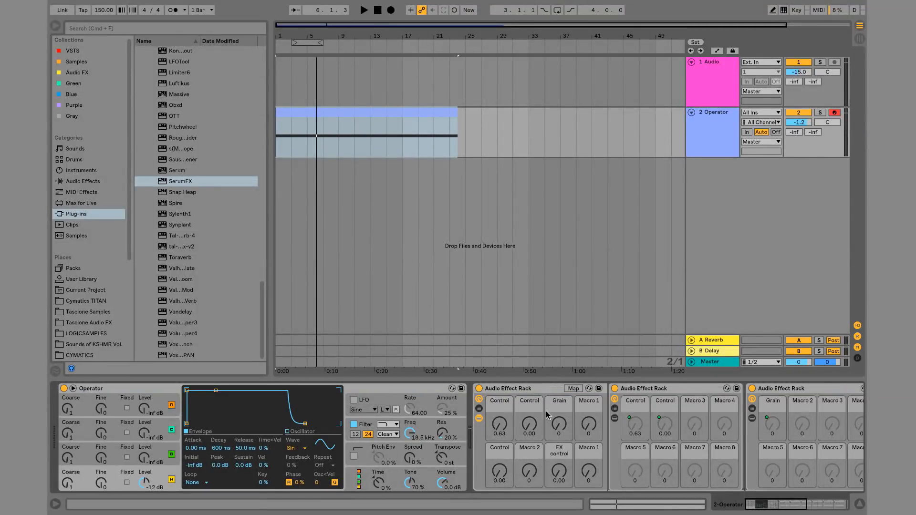
left_click(479, 418)
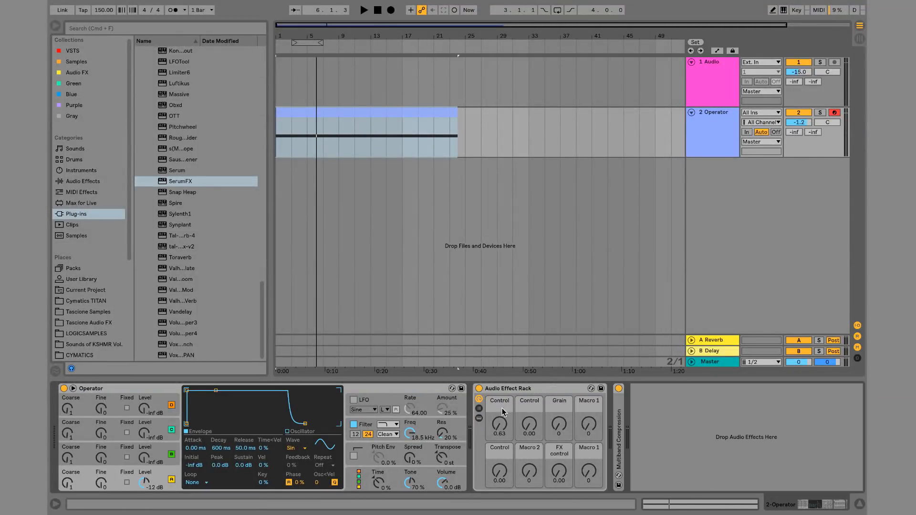
Audition the clip while adjusting the outer rack's eight macros to 0.69, 0.61, 70, 102, 0.42, 64, 0.63 and 74.
key("space")
left_click_drag(500, 424, 500, 391)
key("space")
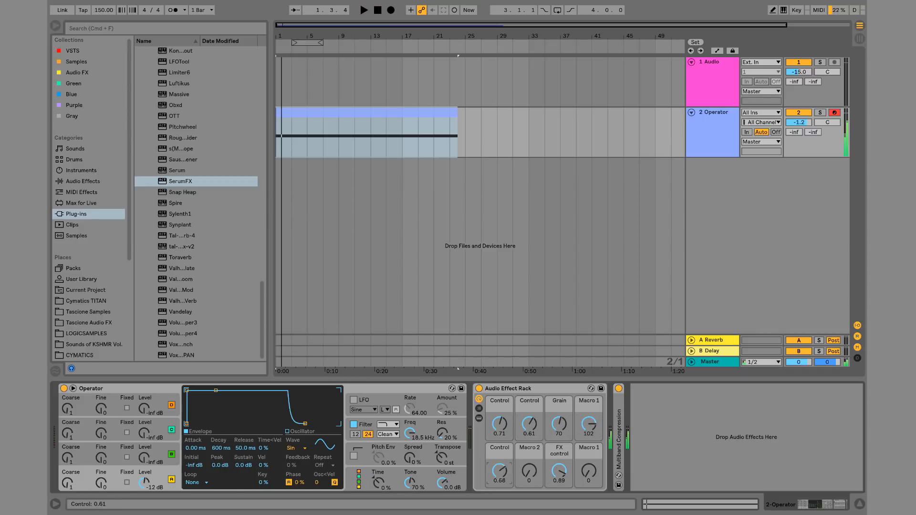
left_click_drag(589, 471, 589, 432)
key("space")
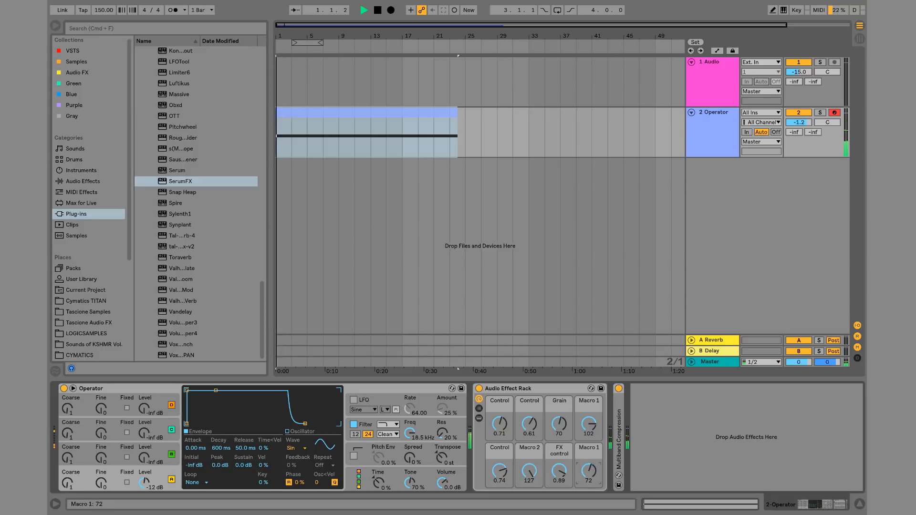
left_click_drag(559, 471, 529, 502)
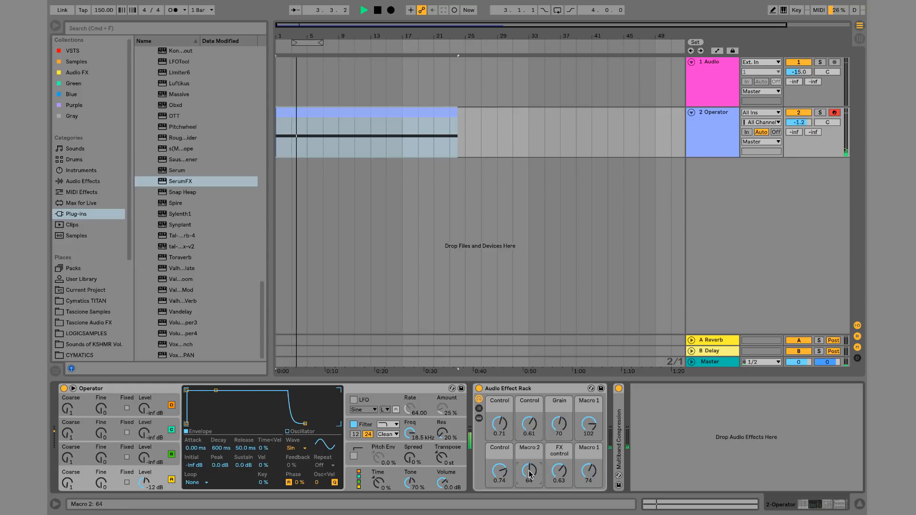
left_click_drag(504, 469, 504, 490)
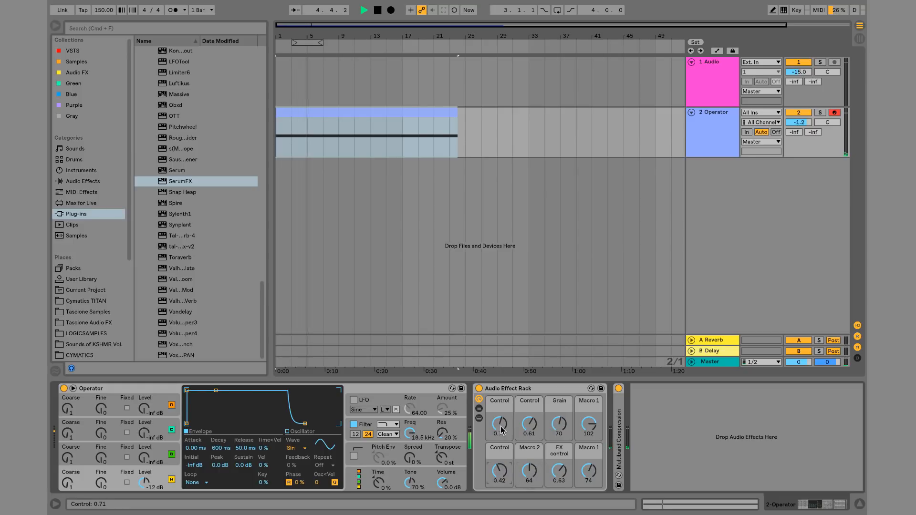
left_click_drag(500, 426, 500, 437)
Insert a Glue Compressor between the outer rack and the Multiband Compression device, with its threshold at -19.4 dB.
left_click(67, 182)
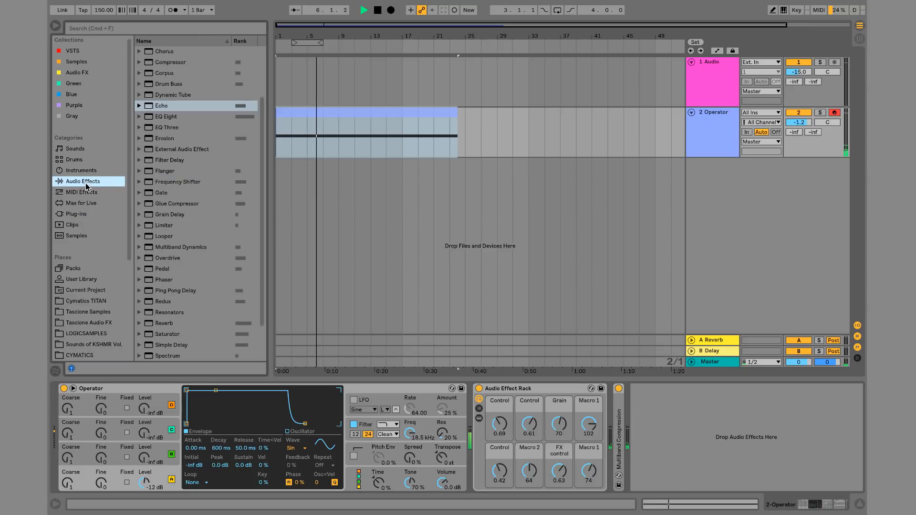
left_click_drag(168, 203, 597, 391)
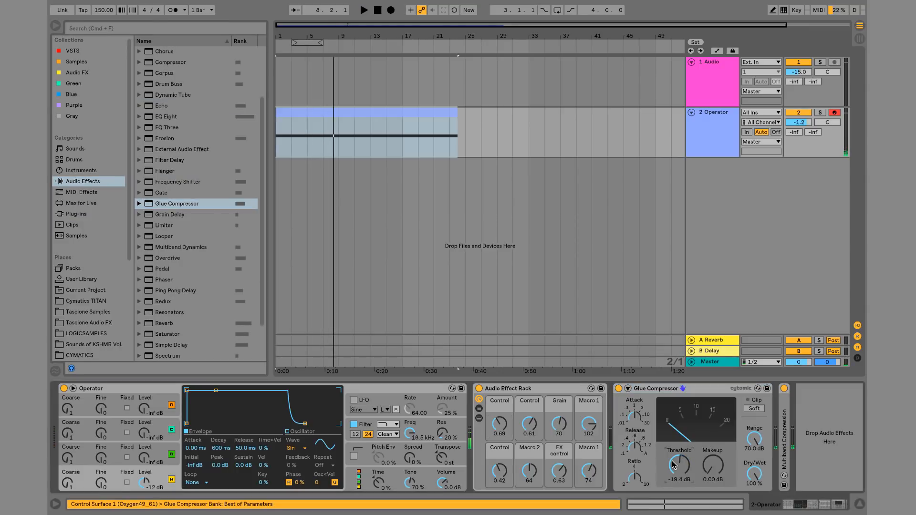
Audition the clip while lowering the outer rack's macros to 0.65, 0.11, 21, 35, 0.13 and 24, with the Echo/Reverb macro at 31.
left_click_drag(529, 476, 529, 495)
key("space")
left_click_drag(500, 422, 529, 470)
key("space")
key("space")
left_click_drag(559, 424, 590, 496)
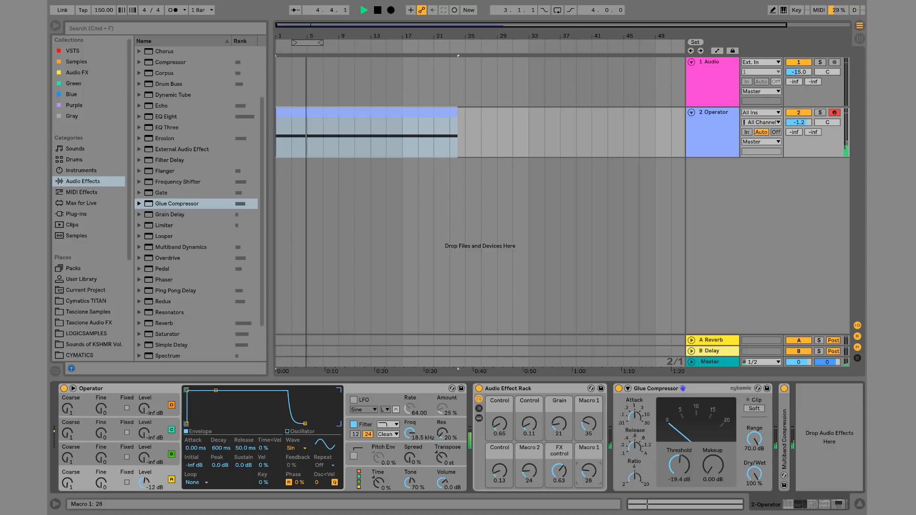
left_click_drag(590, 496, 590, 492)
Set the Glue Compressor's threshold to -35.6 dB and makeup to 12.2 dB, with the outer rack's Echo/Reverb macro at 66.
left_click_drag(679, 465, 679, 484)
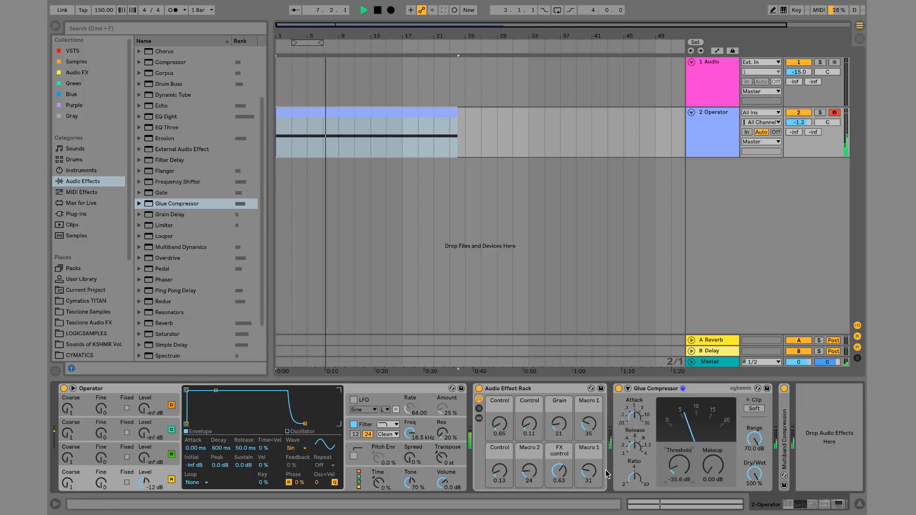
left_click_drag(591, 473, 592, 456)
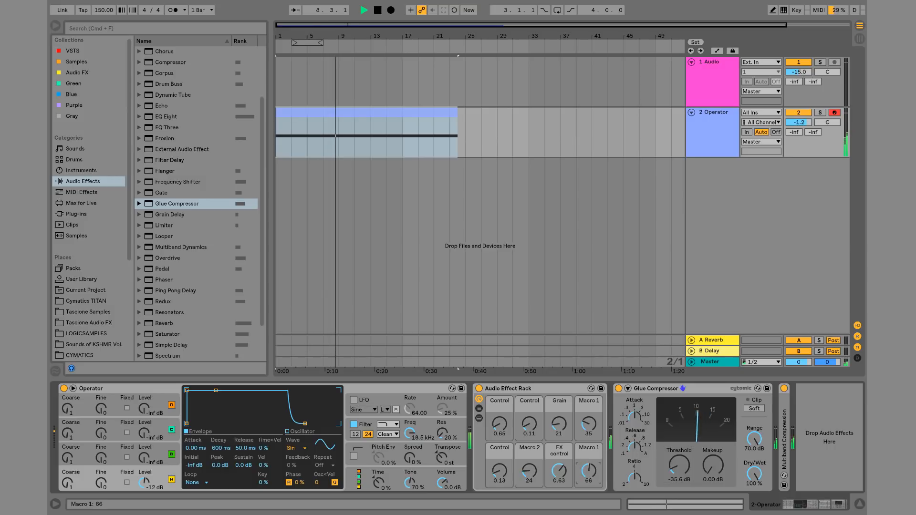
left_click_drag(713, 466, 714, 449)
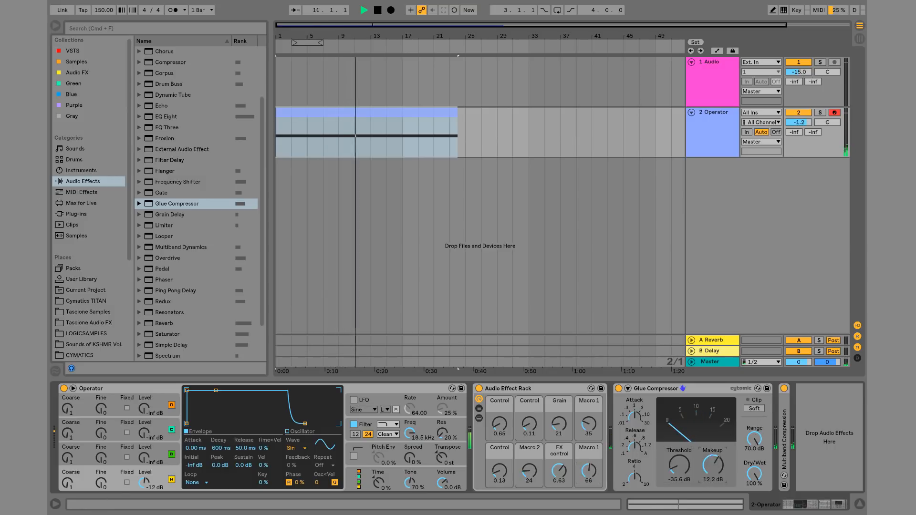
Set the outer rack's Echo/Reverb macro to 48 and show the racks nested inside the outer rack.
mouse_move(588, 471)
left_mouse_down()
mouse_move(589, 489)
mouse_move(589, 479)
left_mouse_up()
key("space")
left_click(479, 418)
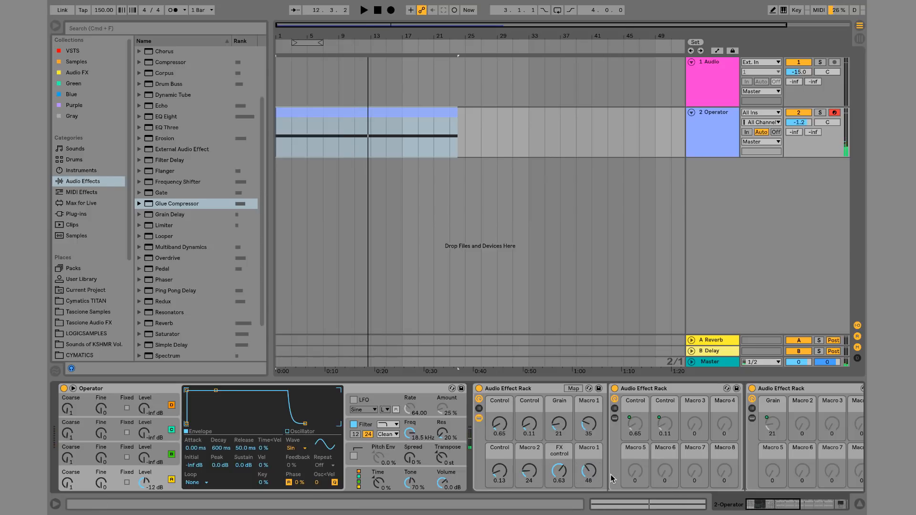
In the Echo/Reverb rack's macro mappings, set the R Delay Time minimum to 170 ms and raise the L Delay Time maximum.
scroll(592, 471, "right", 10)
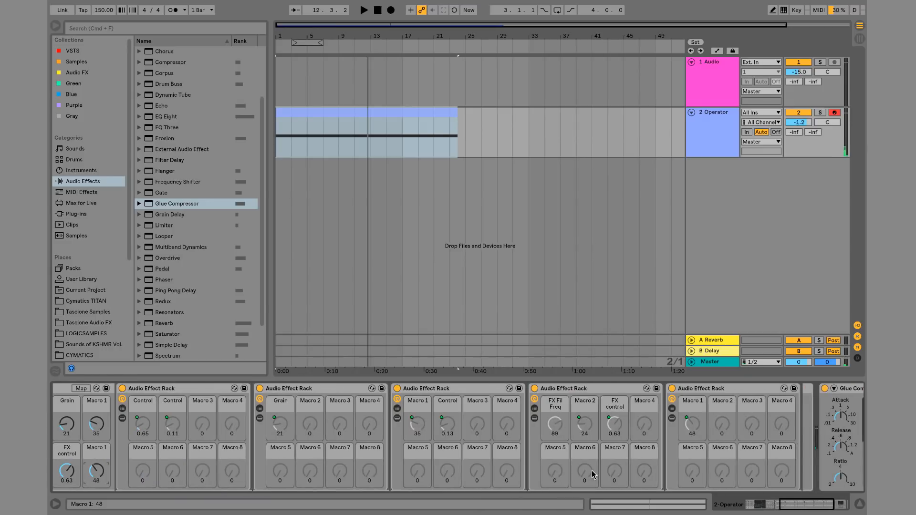
left_click(671, 418)
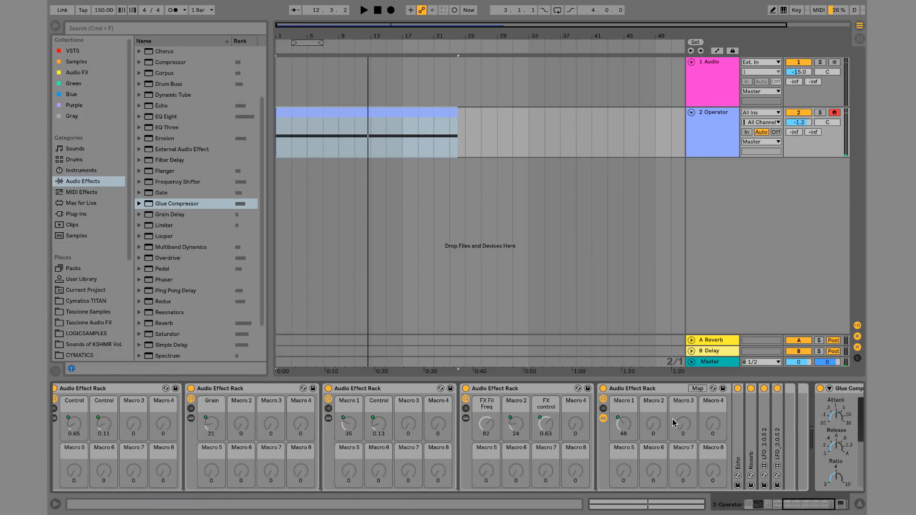
scroll(741, 443, "right", 5)
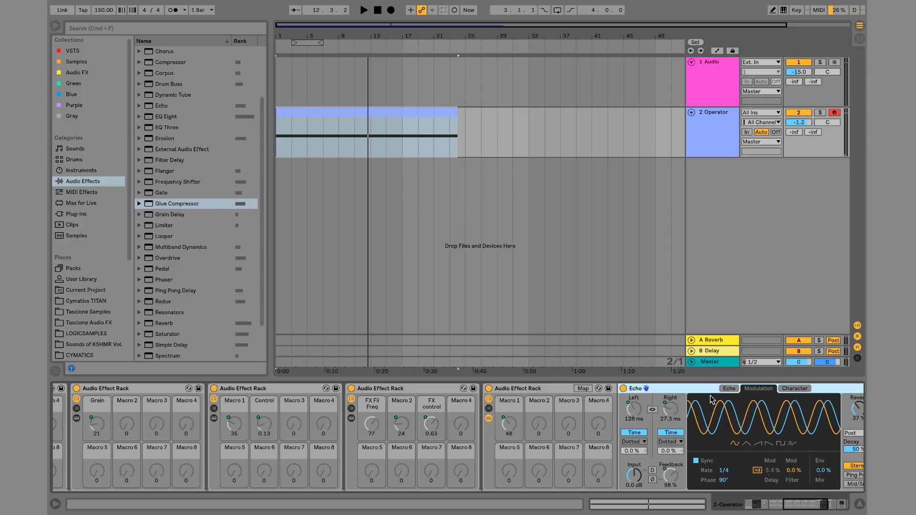
left_click(584, 388)
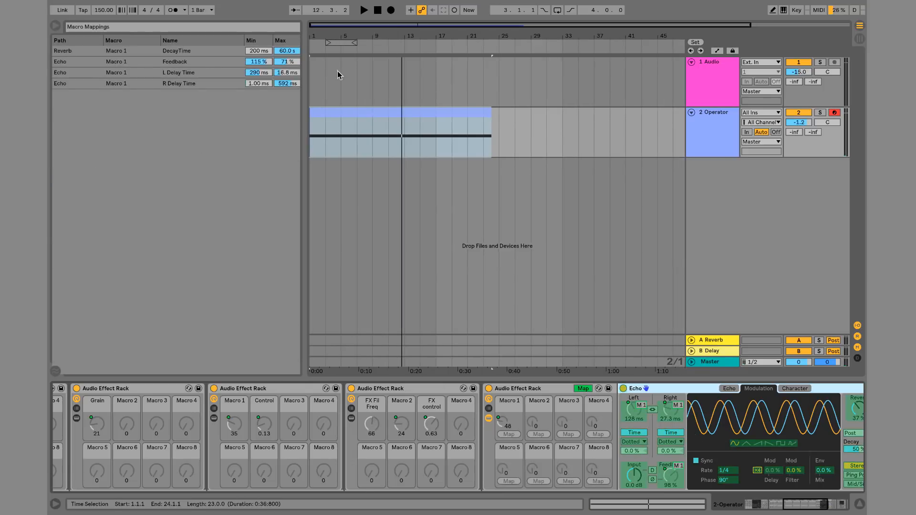
left_click_drag(258, 83, 258, 82)
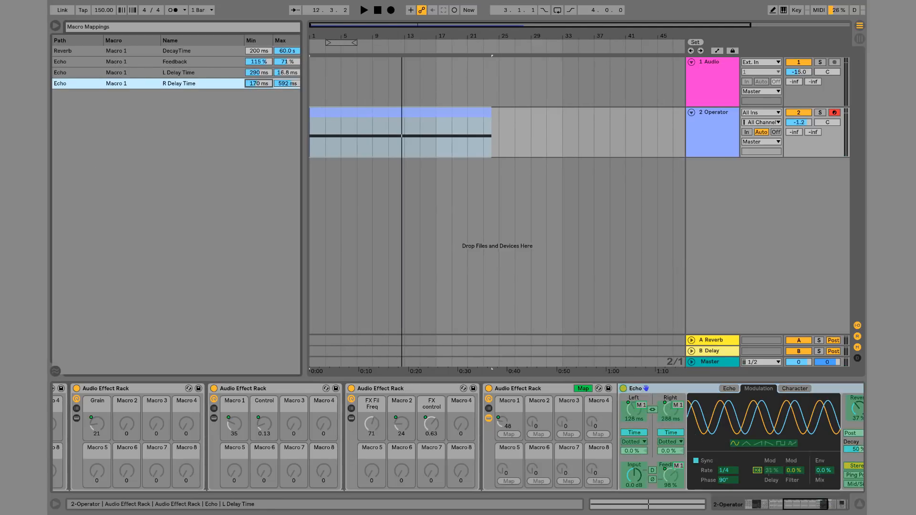
left_click_drag(289, 73, 288, 66)
key("space")
left_click(583, 389)
Set the outer rack's last macro to 64 and rename it Echo Time.
scroll(557, 444, "left", 12)
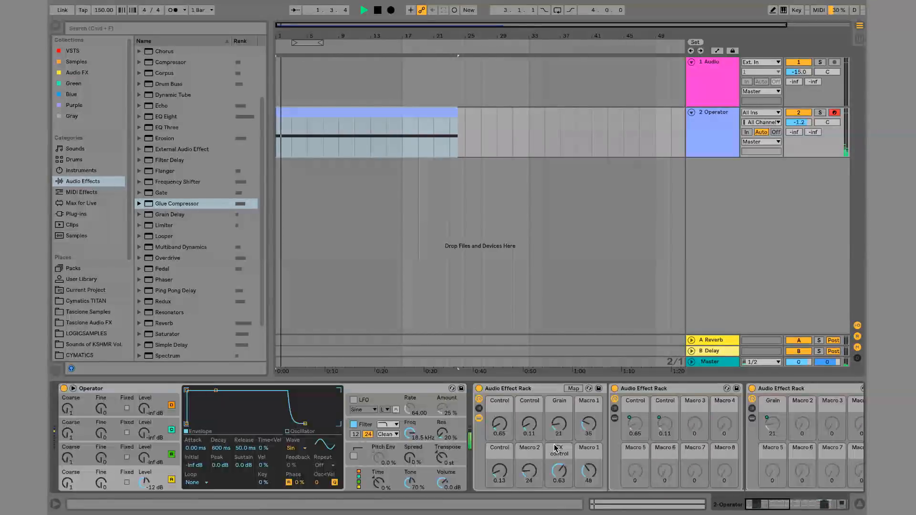
left_click_drag(589, 474, 589, 467)
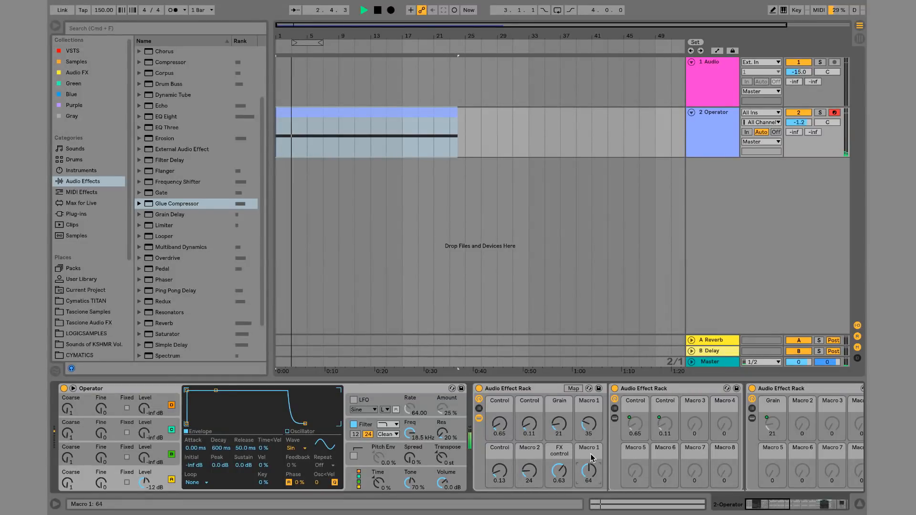
key("super+r")
type("Echo Time")
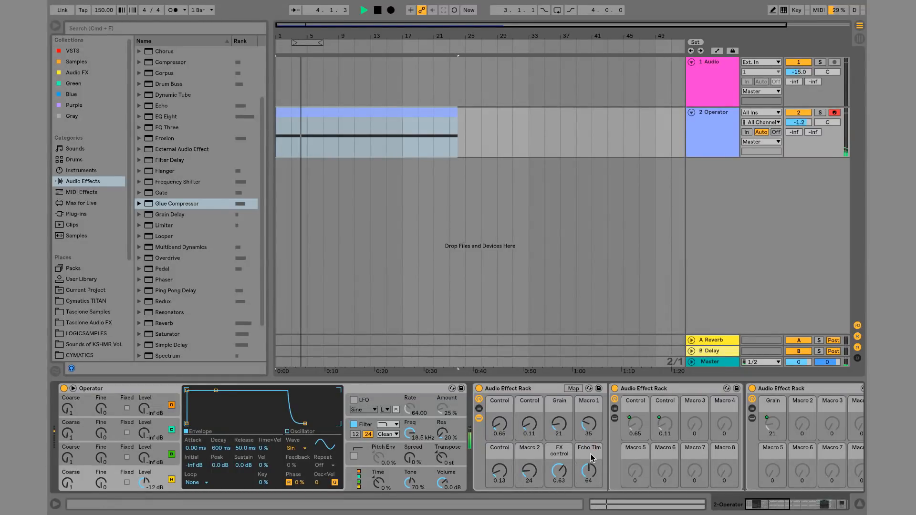
key("Return")
Rename the outer rack's FX control macro as Comb.
key("super+r")
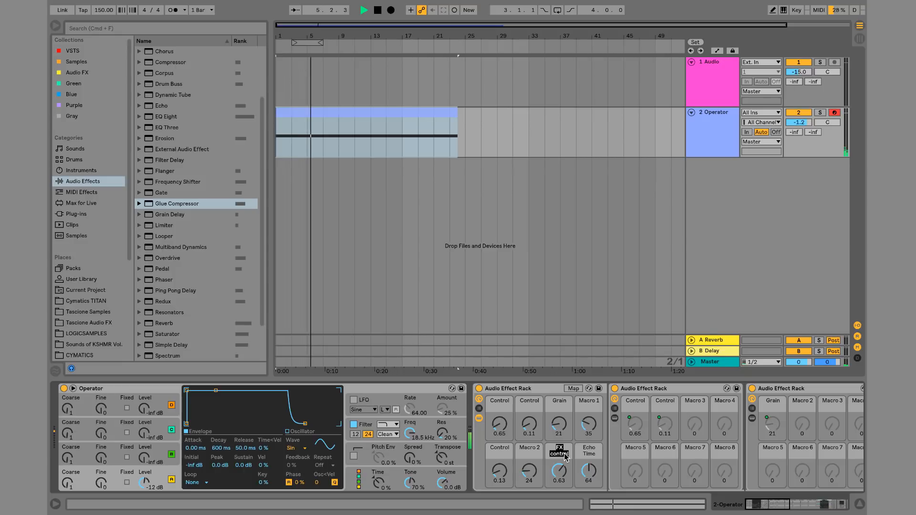
type("Serum fx")
key("Return")
key("super+r")
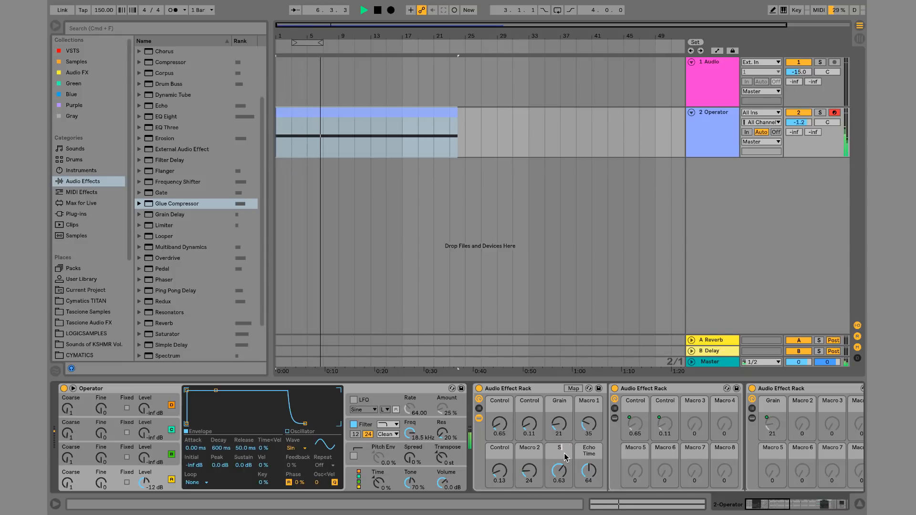
type("Comb")
key("Return")
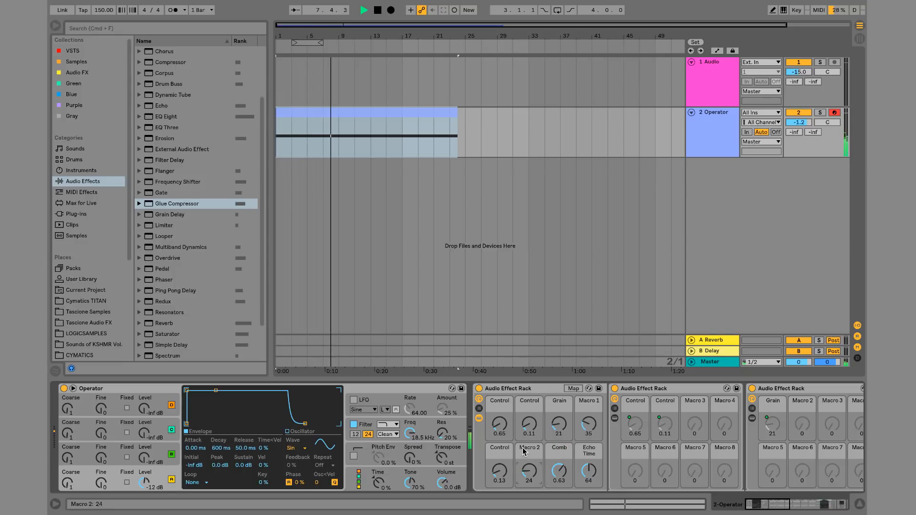
Set the outer rack's Macro 2 to 42 while the clip plays.
left_click(529, 473)
scroll(531, 474, "right", 2)
scroll(529, 472, "right", 1)
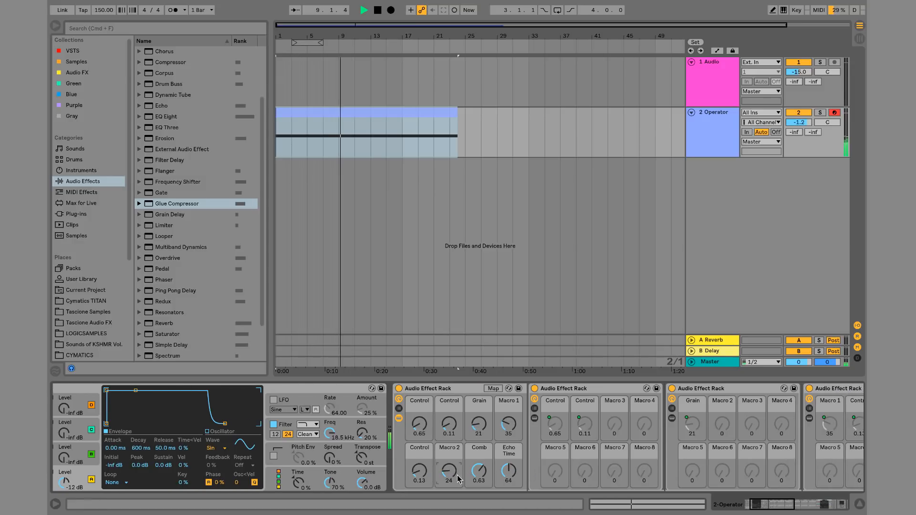
left_click_drag(450, 475, 450, 468)
scroll(450, 475, "right", 5)
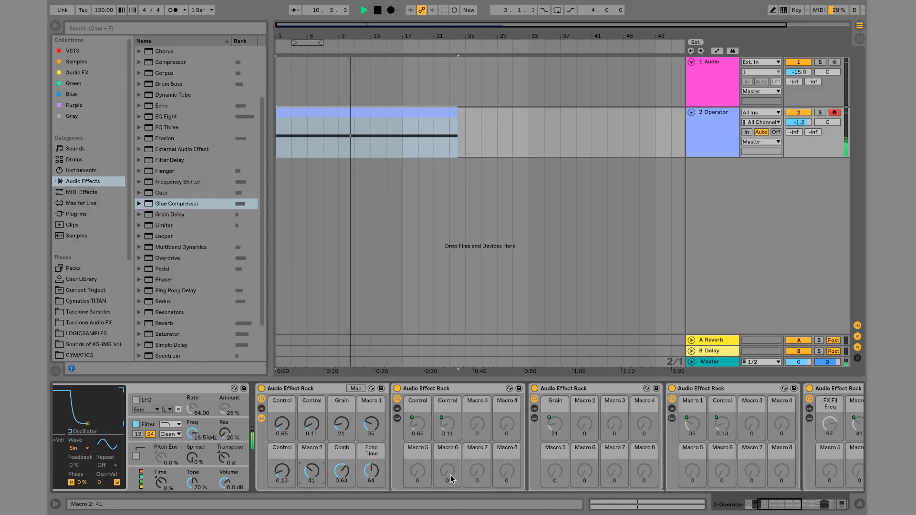
mouse_move(255, 473)
left_mouse_down()
mouse_move(255, 450)
mouse_move(255, 470)
left_mouse_up()
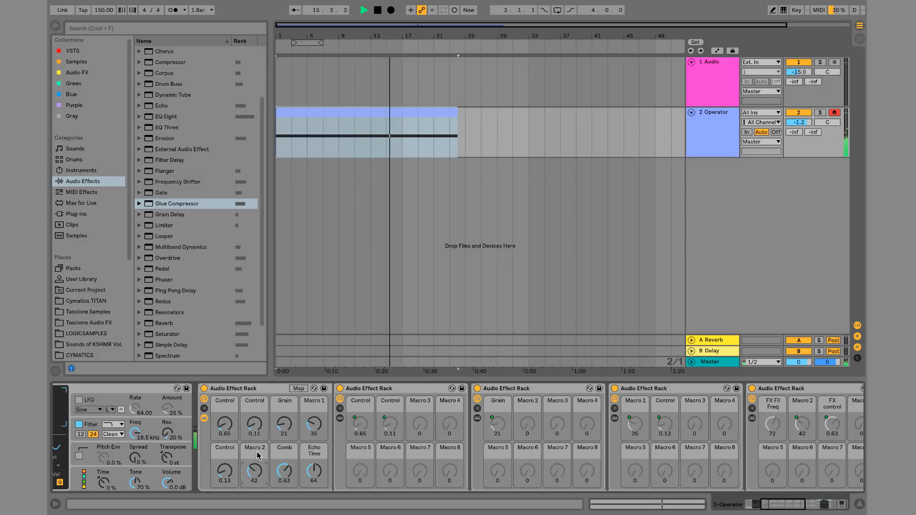
Rename the outer rack's Macro 2 as Serum Control.
left_click(258, 455)
key("super+r")
type("S")
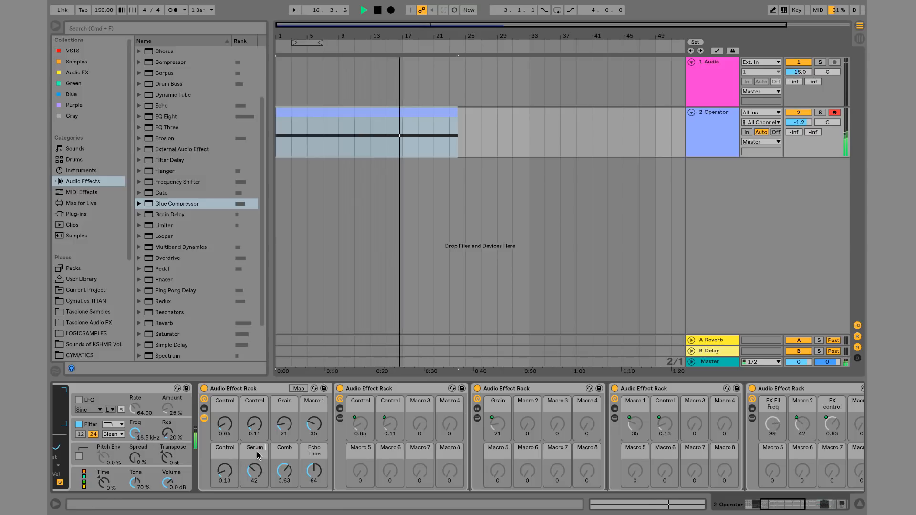
type("erum Control")
key("Return")
Audition the clip while setting the outer rack's first six macros to 0.67, 0.37, 117, 90, 0.73 and 91.
left_click_drag(224, 473, 227, 429)
left_click_drag(254, 428, 313, 431)
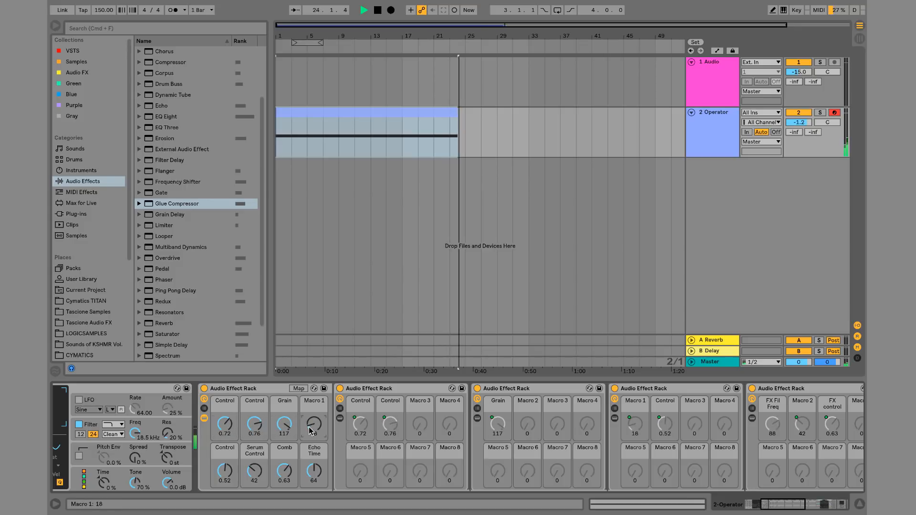
left_click_drag(225, 424, 225, 439)
left_click_drag(225, 471, 254, 457)
left_click_drag(254, 424, 254, 442)
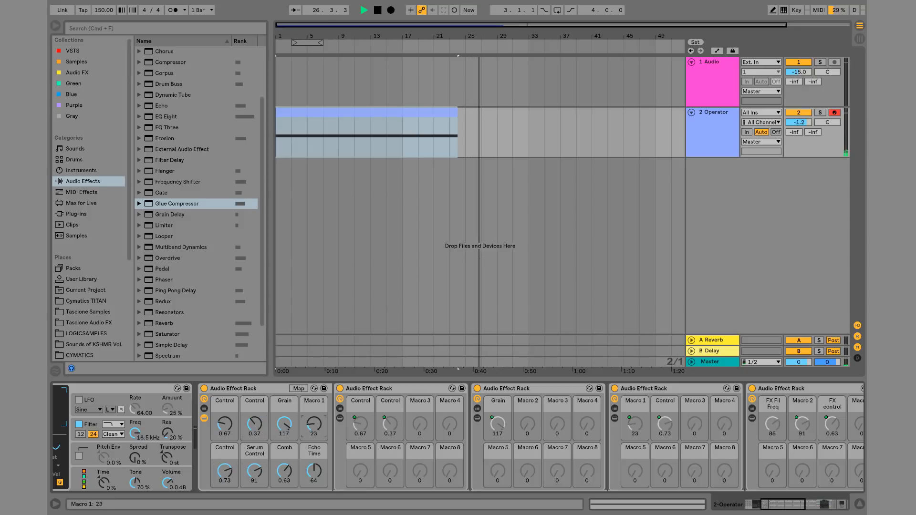
left_click_drag(314, 429, 313, 410)
Rename the outer rack's first four macros as 1, 2, 3 and 4.
left_click(225, 406)
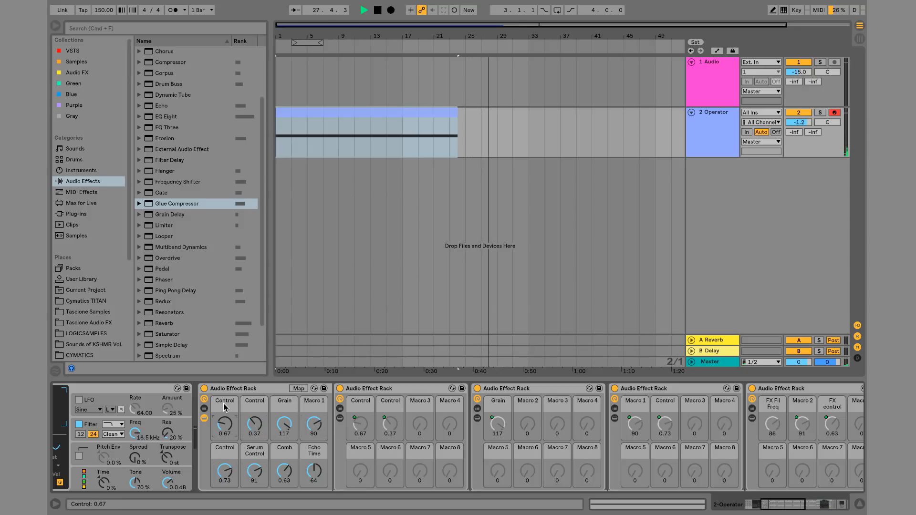
key("super+r")
type("1")
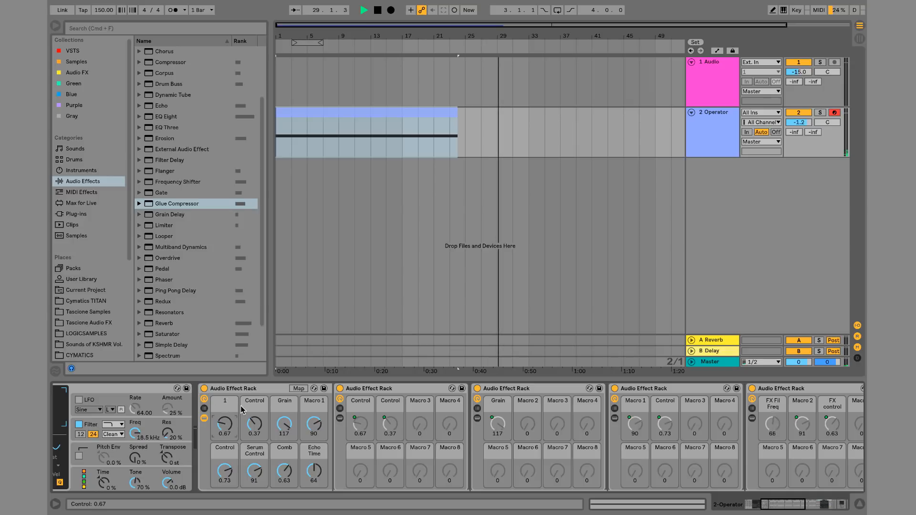
key("Tab")
type("2")
key("Tab")
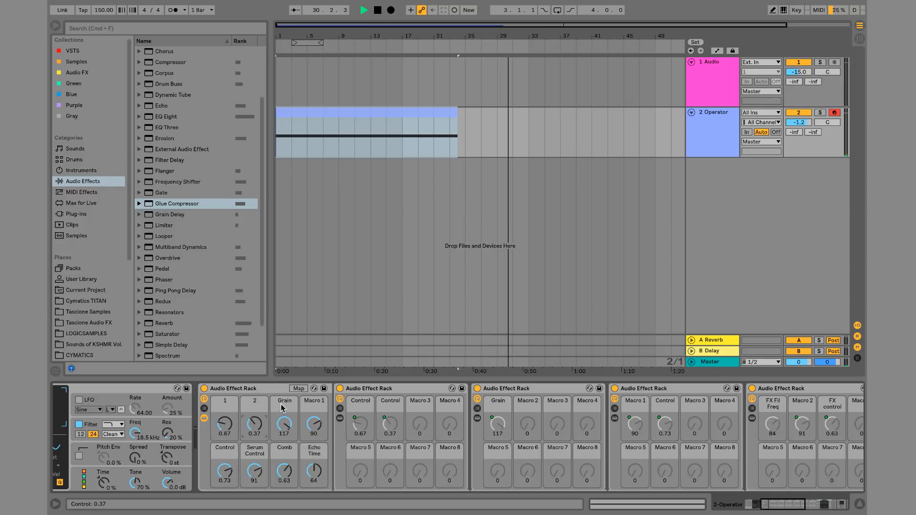
type("4")
key("BackSpace")
type("3")
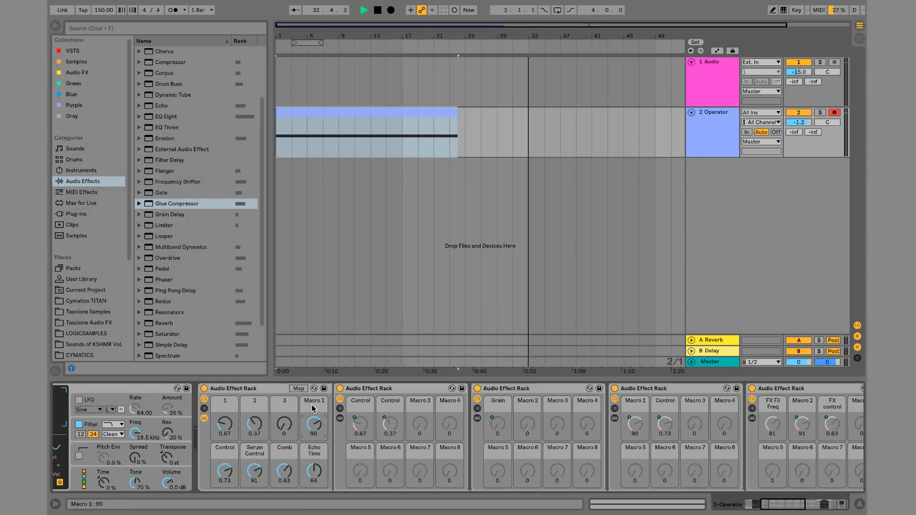
key("Tab")
type("5")
key("BackSpace")
type("4")
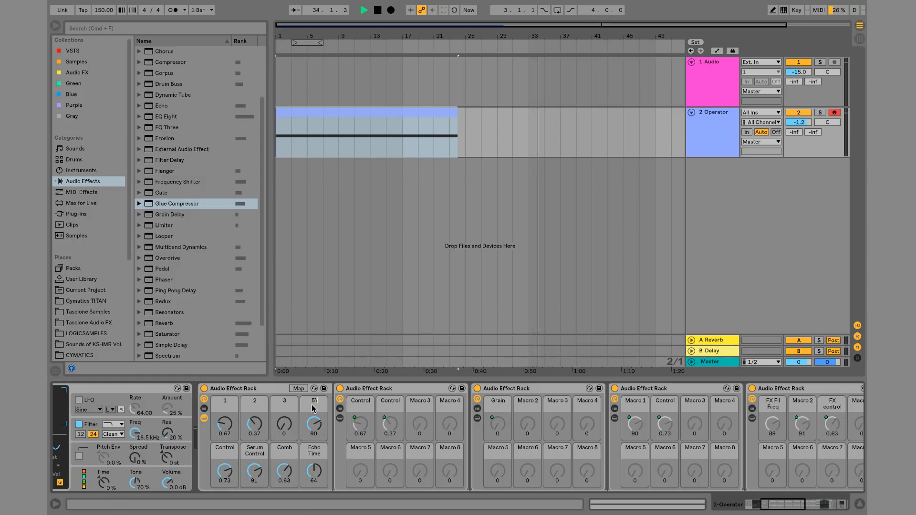
Rename the outer rack's remaining four macros as 5, 6, 7 and 8.
key("Tab")
type("5")
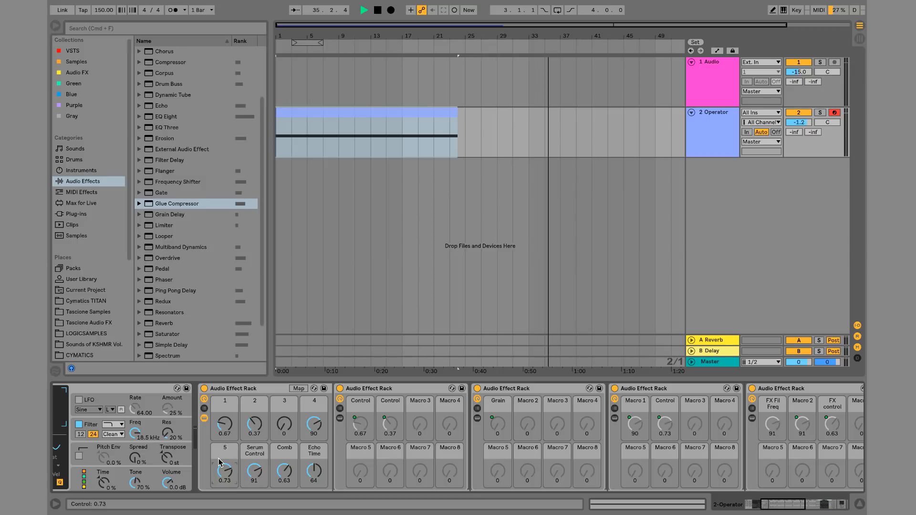
key("Tab")
type("6")
key("Tab")
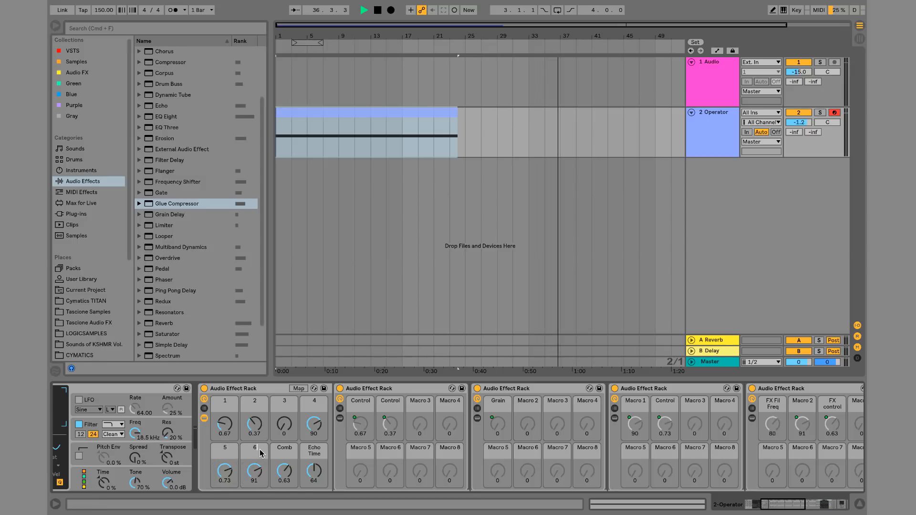
type("7")
key("Return")
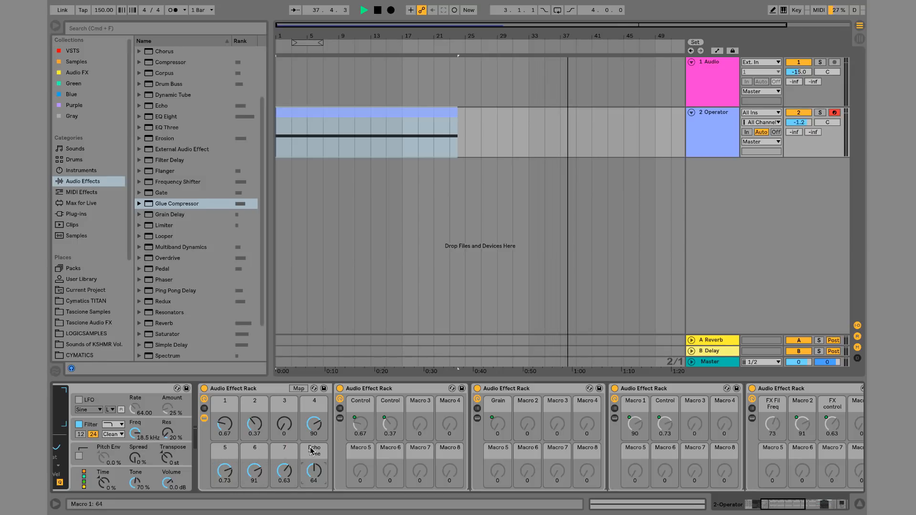
left_click(312, 450)
key("super+r")
type("8")
key("Return")
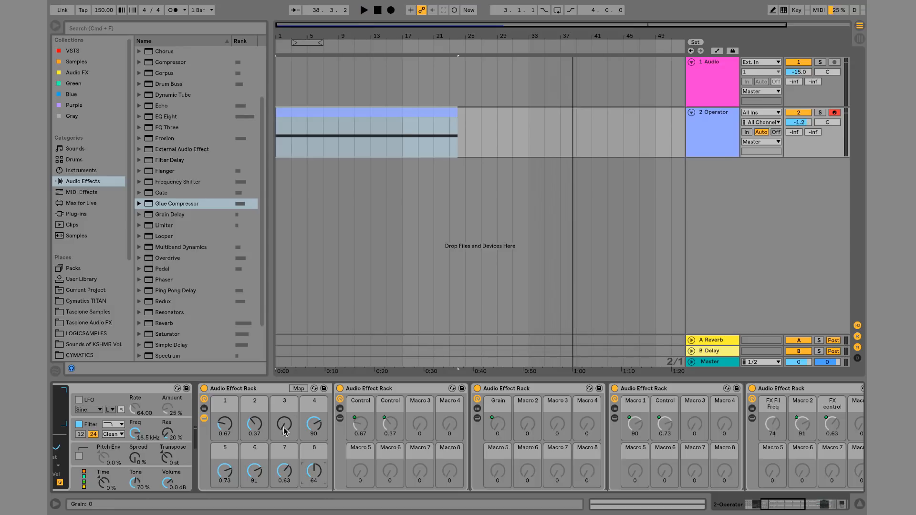
Hide the devices nested in the outer rack and set macros 1, 3 and 4 to 0.72, 68 and 66 during playback.
left_click(203, 419)
key("space")
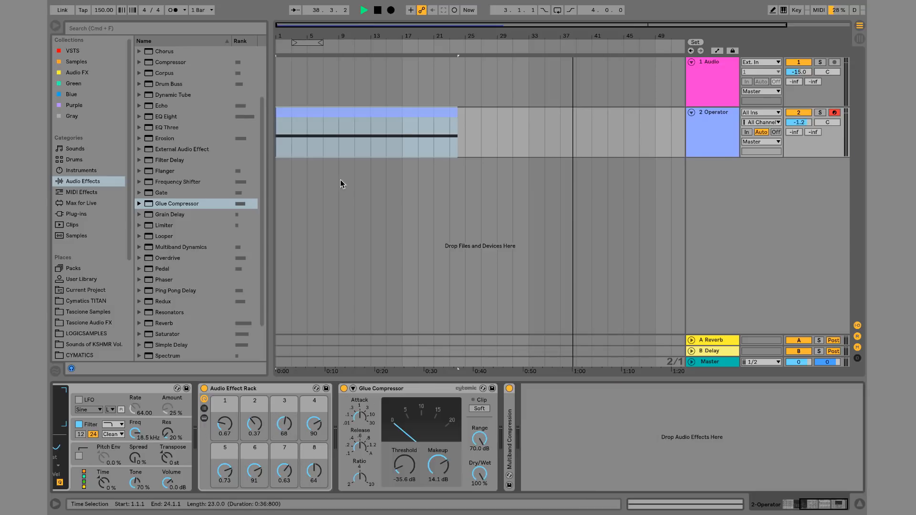
left_click_drag(314, 426, 314, 439)
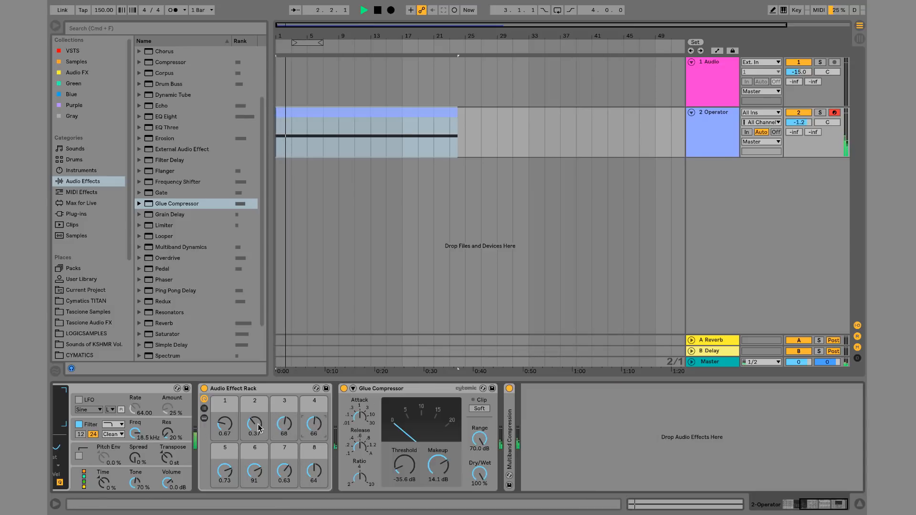
left_click_drag(229, 426, 229, 422)
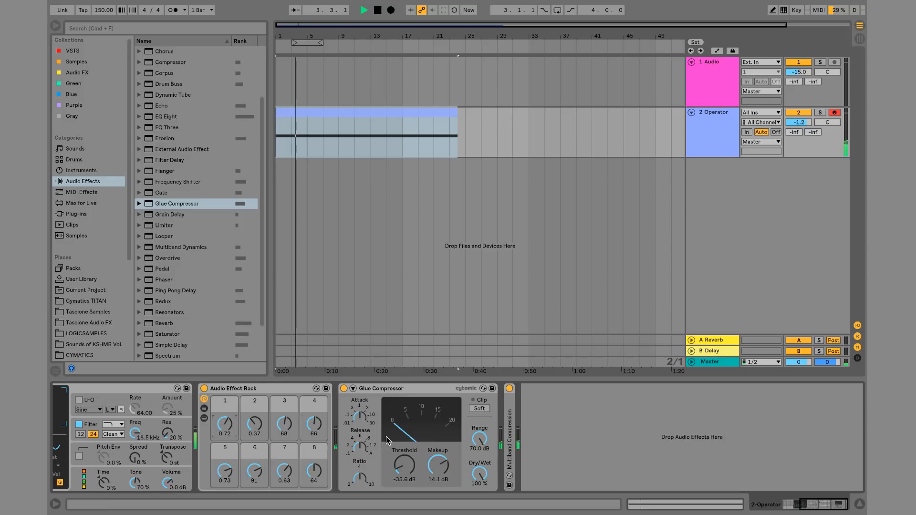
Add a Limiter after the Multiband Compression device, with the Glue Compressor's makeup at 18.9 dB and macro 8 at 43.
left_click(162, 225)
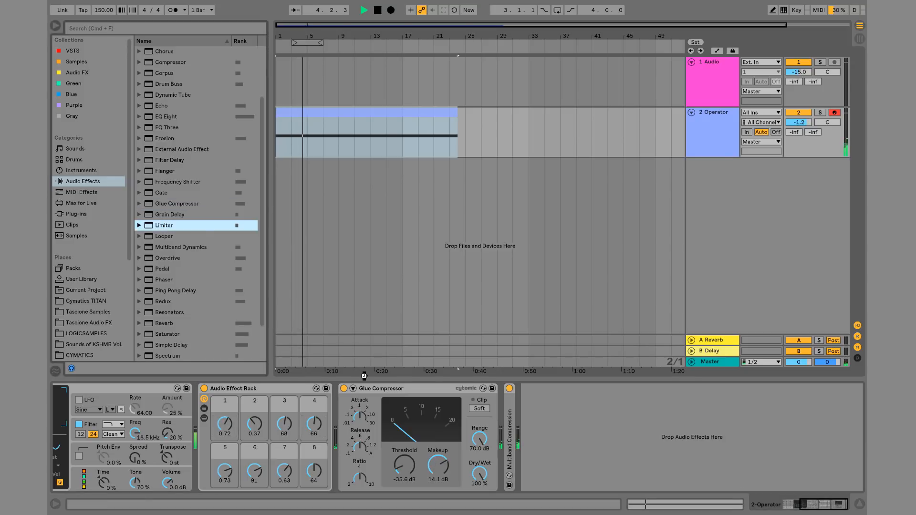
left_click_drag(364, 376, 505, 463)
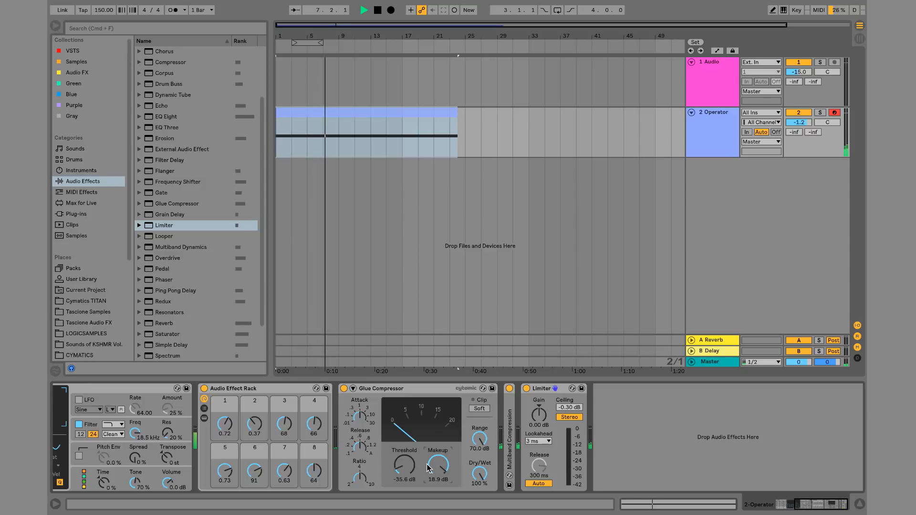
key("space")
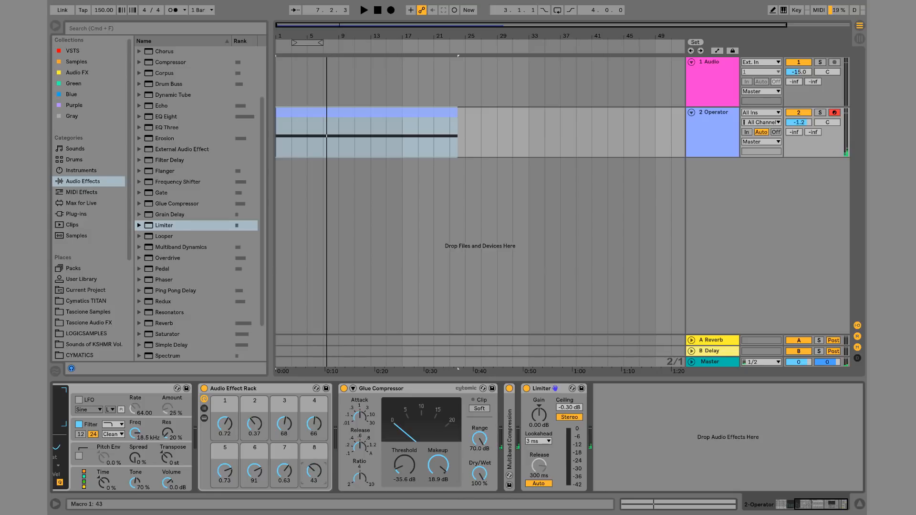
Audition the clip while setting macros 1 to 8 to 0.74, 0.86, 78, 37, 0.71, 102, 0.35 and 40.
key("space")
left_click_drag(314, 471, 291, 486)
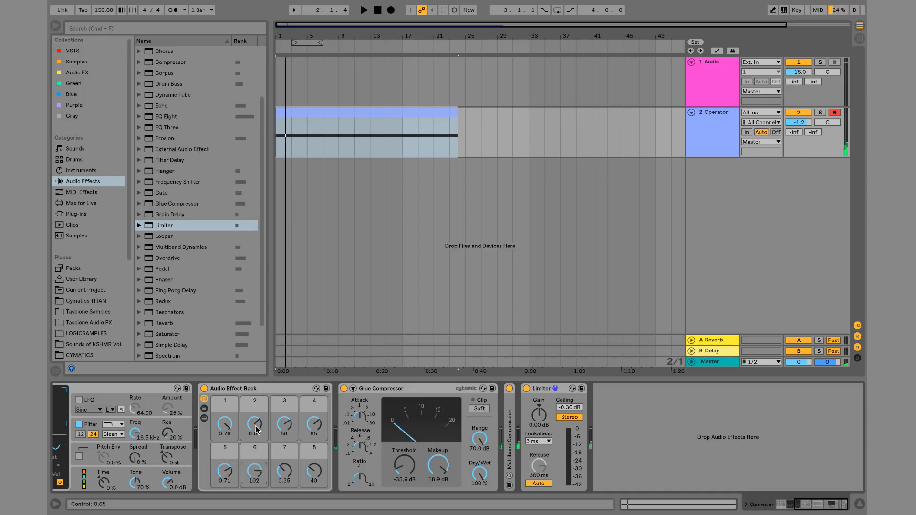
key("space")
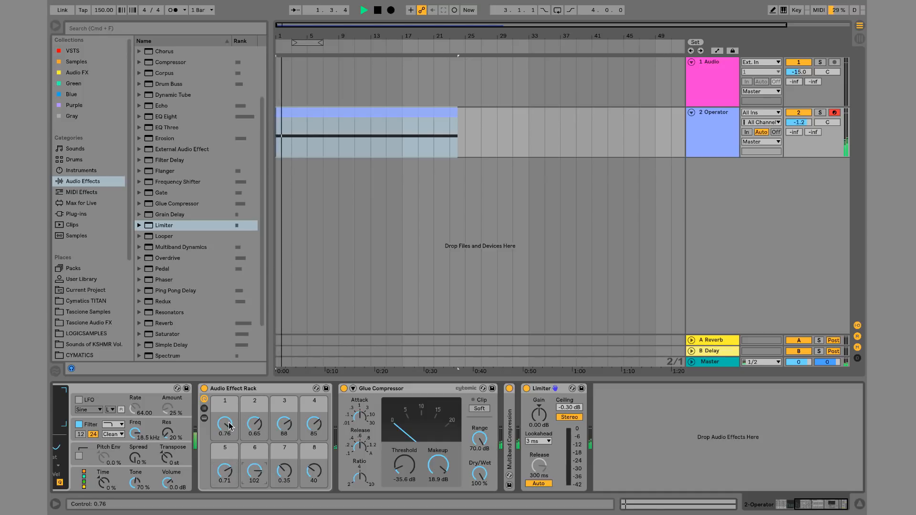
left_click_drag(229, 426, 229, 428)
left_click_drag(295, 424, 307, 451)
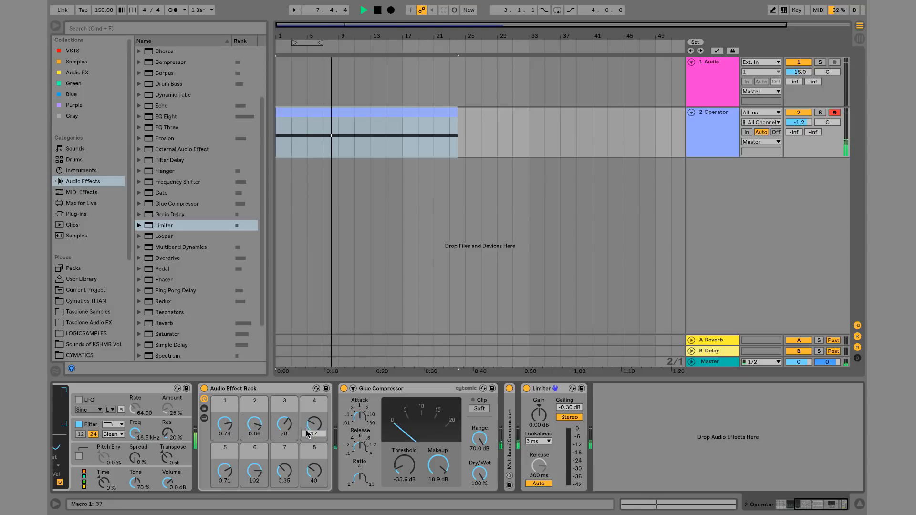
Audition the clip while setting macros 1 to 8 to 0.70, 0.52, 49, 93, 0.70, 46, 0.25 and 79.
left_click_drag(224, 424, 224, 442)
left_click_drag(314, 471, 224, 472)
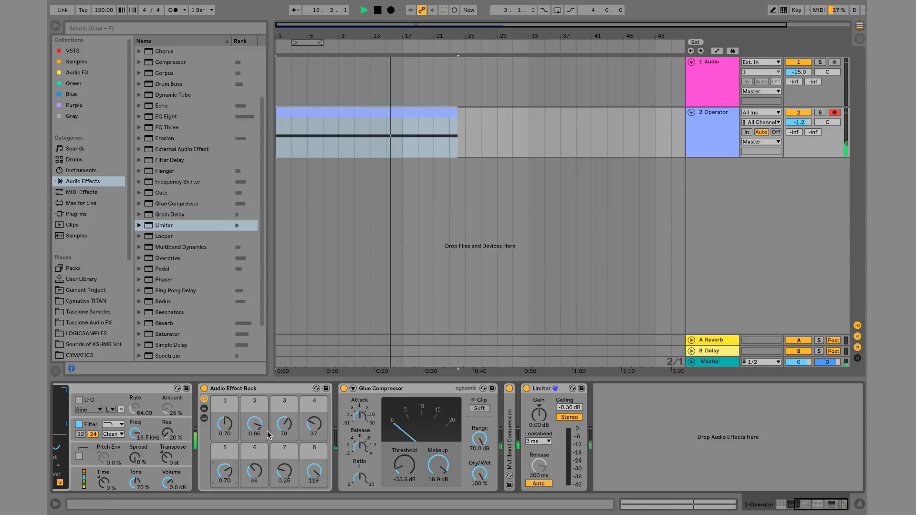
left_click_drag(254, 428, 314, 402)
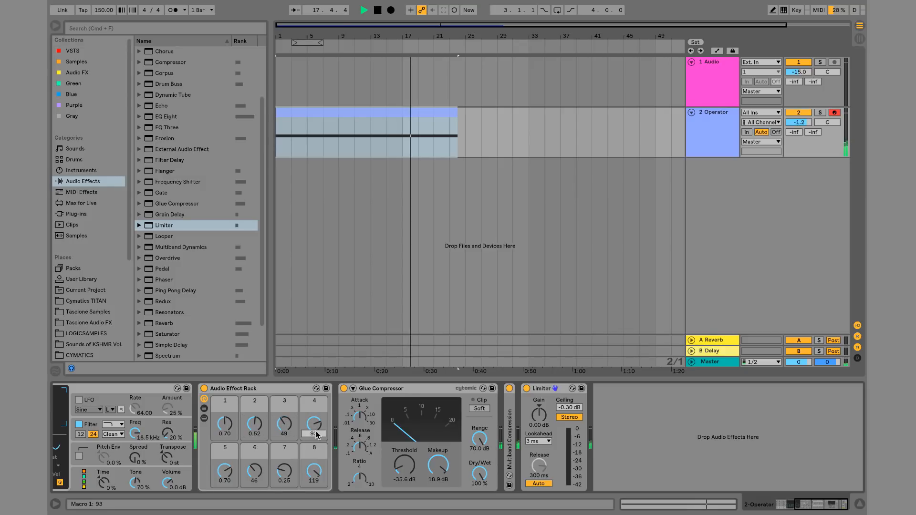
left_click_drag(316, 471, 318, 474)
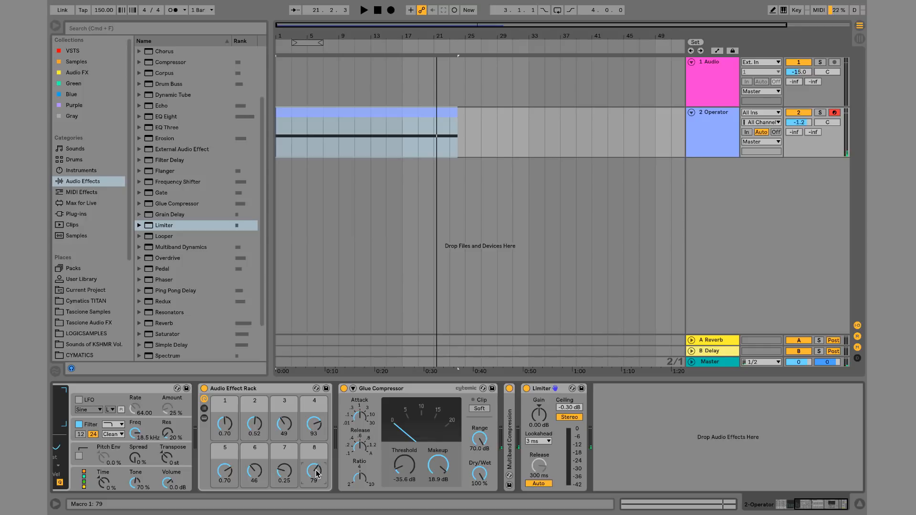
Group the whole device chain from Operator through the Limiter into one Instrument Rack.
left_click(553, 389)
scroll(280, 400, "left", 10)
left_click(173, 389)
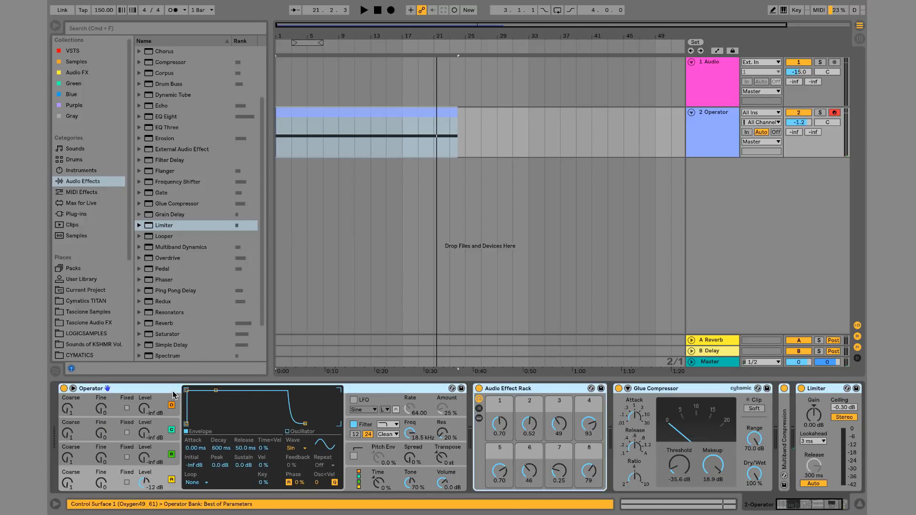
key("super+g")
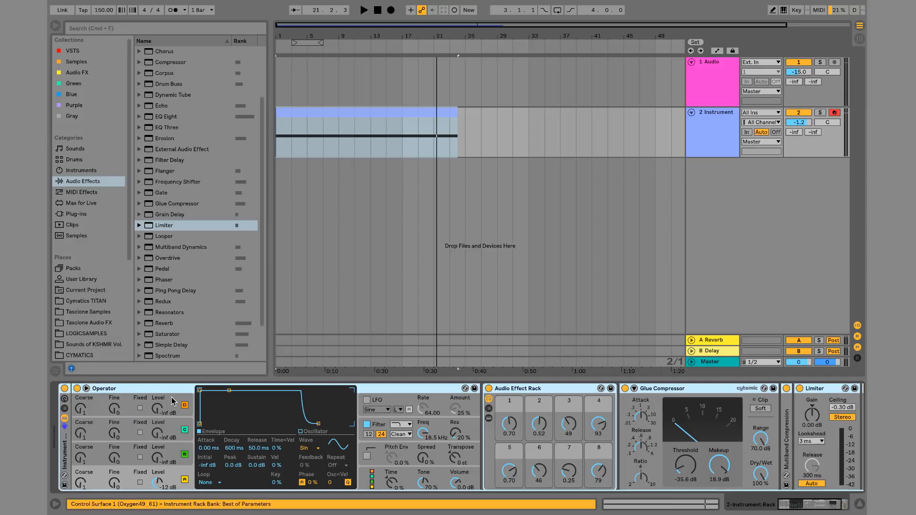
Save the Instrument Rack as "wonky rack" and move the preset to the Misc folder under Effects Chains in Tascione Audio FX.
left_click(65, 485)
type("wonky rack")
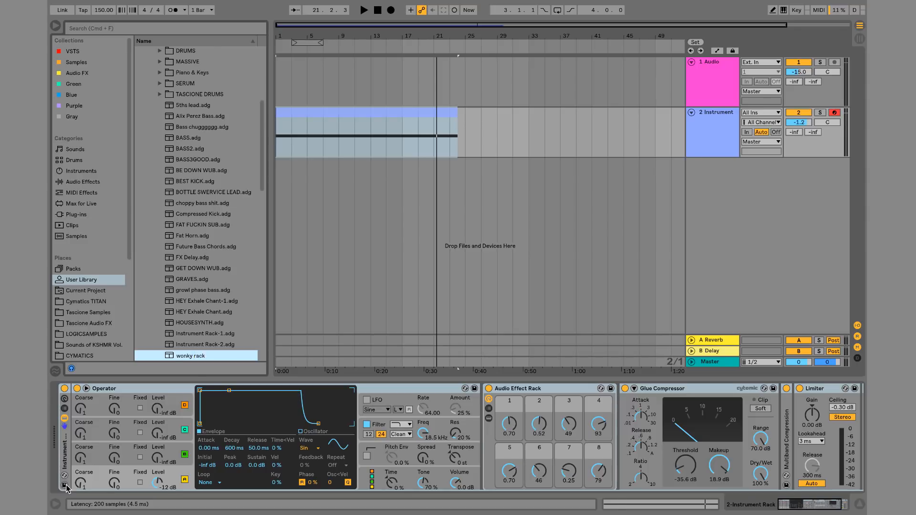
key("Return")
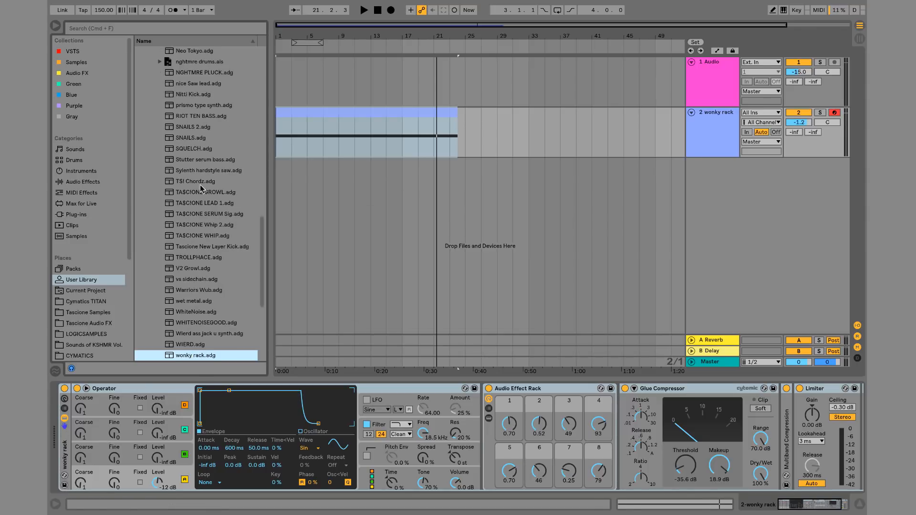
left_click_drag(196, 357, 176, 180)
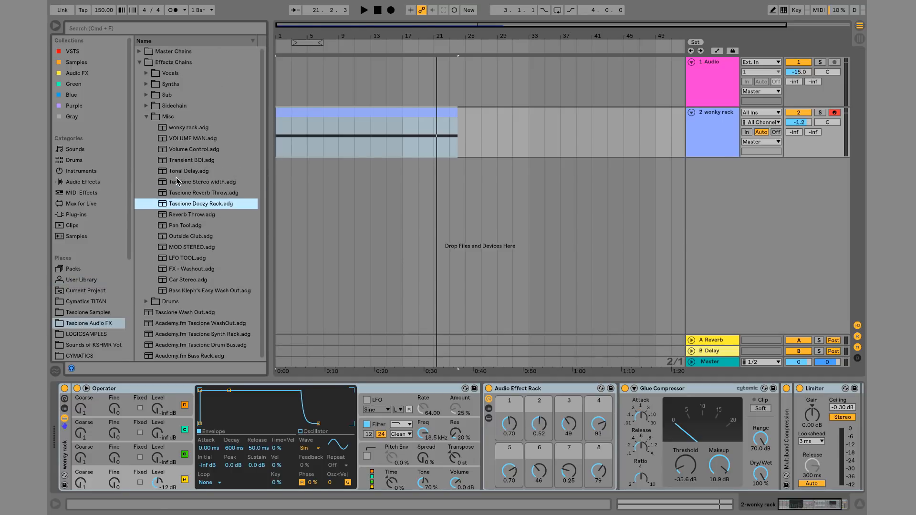
Play the clip's opening briefly, list the Audio Effects in the browser and select the eight-macro Audio Effect Rack.
key("space")
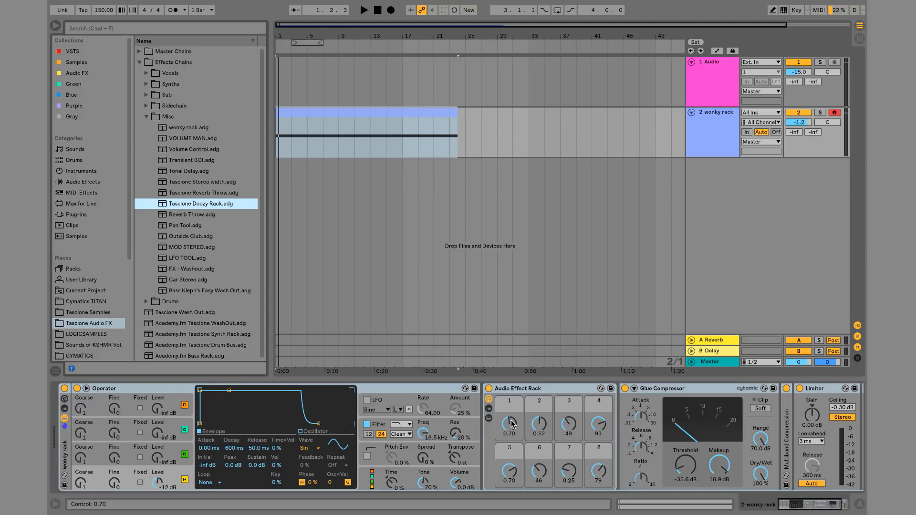
left_click(85, 184)
left_click(563, 395)
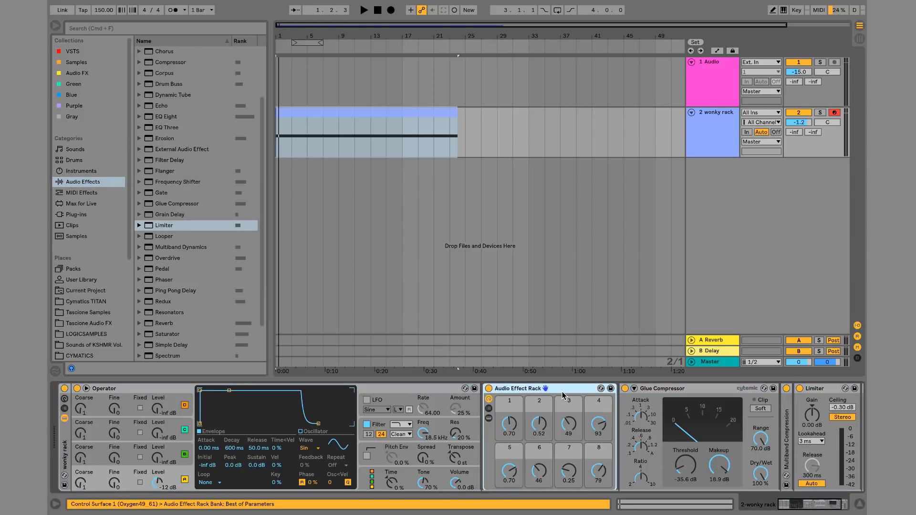